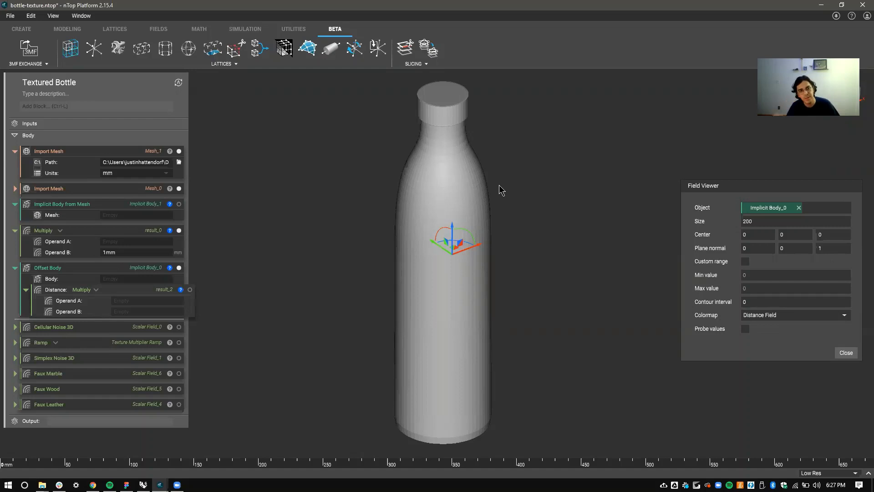
Step: Use the bottle's Import Mesh as the mesh input of Implicit Body from Mesh and show the implicit body
{"action": "right_click_drag", "start_coordinate": [430, 165], "coordinate": [430, 166]}
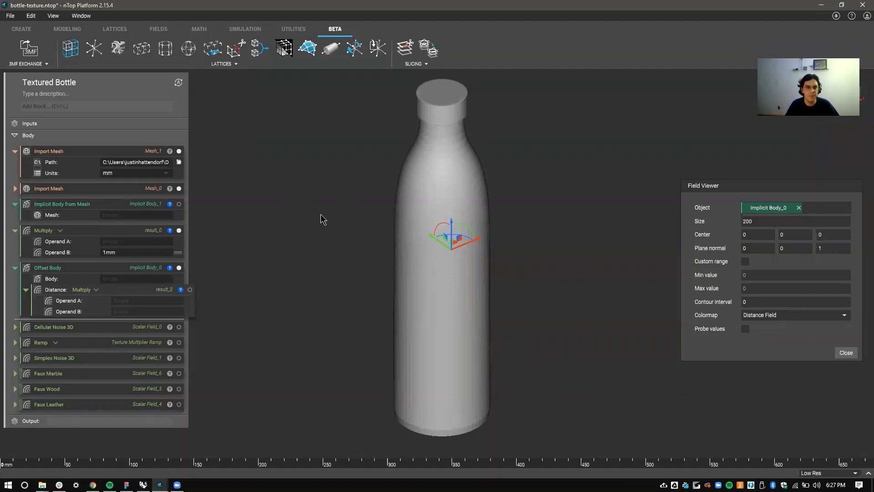
{"action": "left_click", "coordinate": [143, 191]}
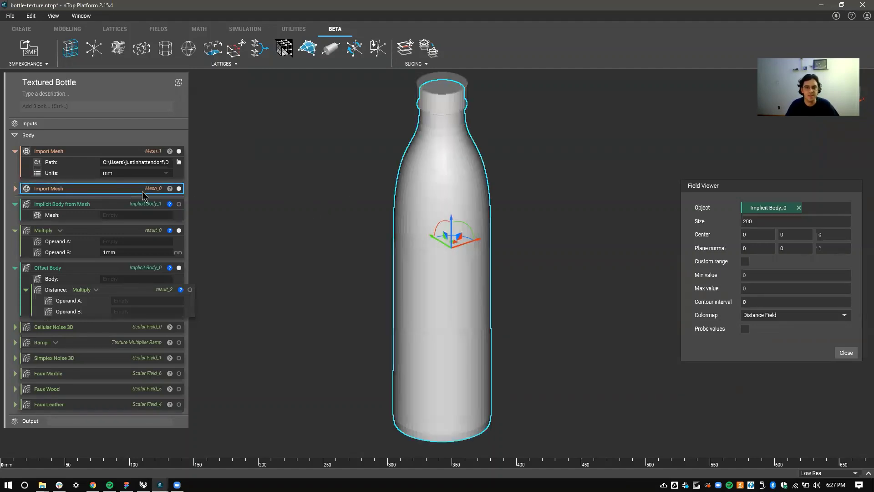
{"action": "left_click", "coordinate": [344, 245]}
{"action": "right_click_drag", "start_coordinate": [460, 284], "coordinate": [475, 217]}
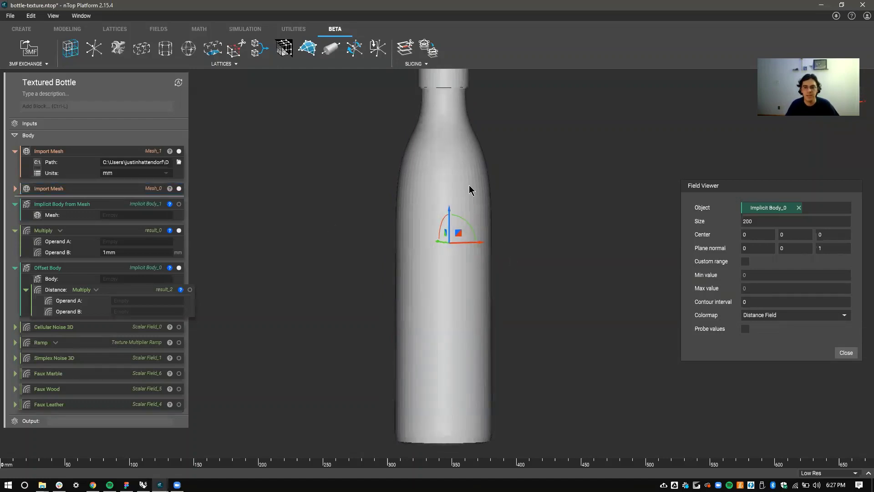
{"action": "right_click_drag", "start_coordinate": [392, 286], "coordinate": [359, 249]}
{"action": "left_click_drag", "start_coordinate": [105, 193], "coordinate": [136, 215]}
{"action": "left_click", "coordinate": [189, 200]}
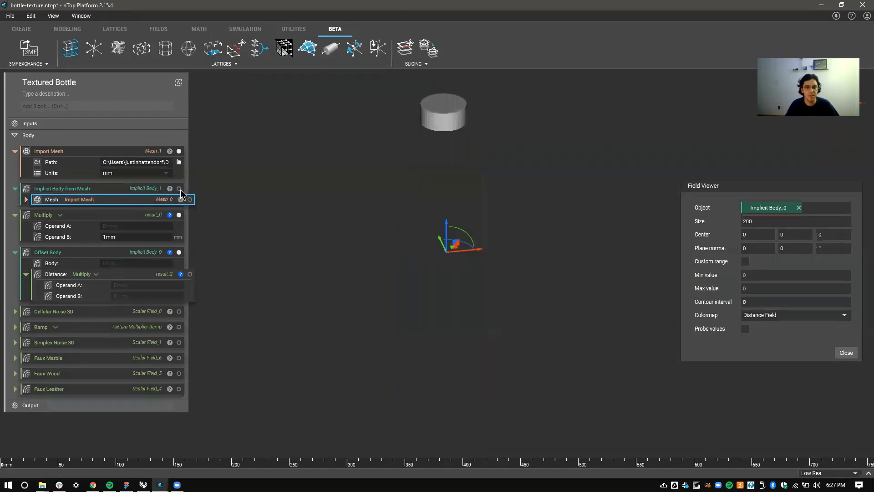
{"action": "left_click", "coordinate": [179, 188]}
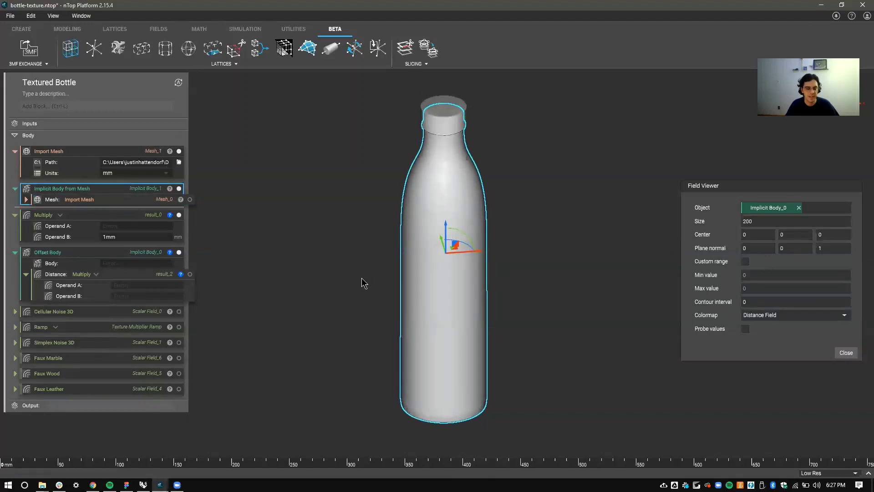
Step: Display the implicit bottle body's distance field on the viewing plane with a contour interval of 10
{"action": "right_click_drag", "start_coordinate": [337, 231], "coordinate": [357, 233]}
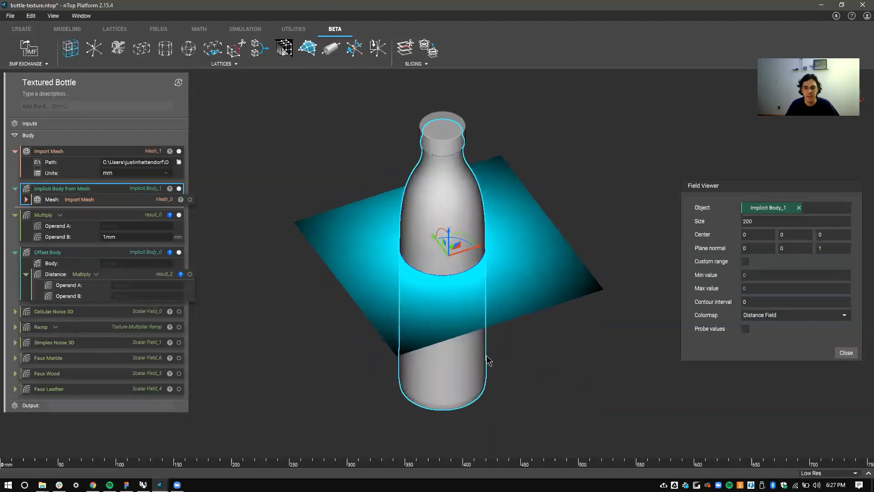
{"action": "left_click", "coordinate": [752, 302]}
{"action": "type", "text": "1"}
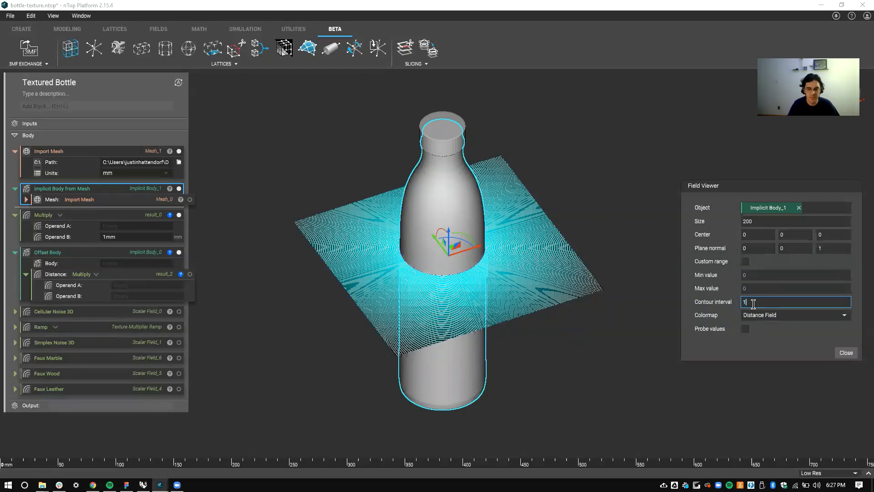
{"action": "type", "text": "0"}
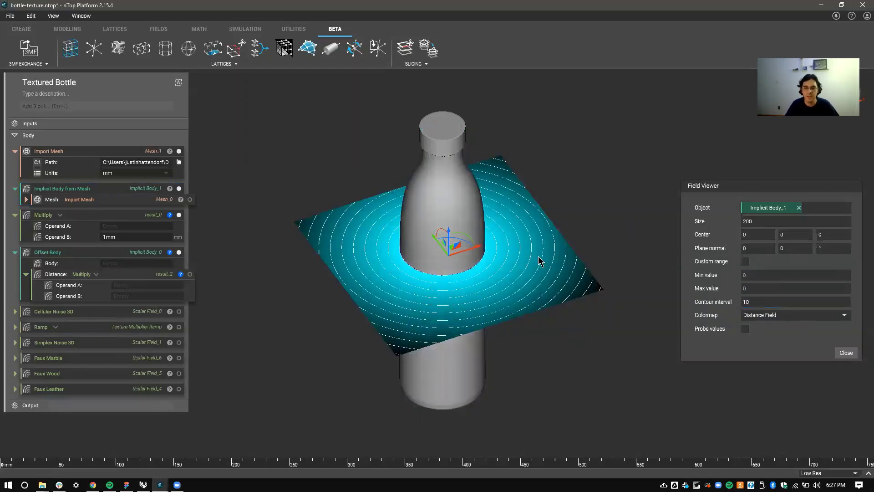
{"action": "right_click_drag", "start_coordinate": [539, 261], "coordinate": [494, 257]}
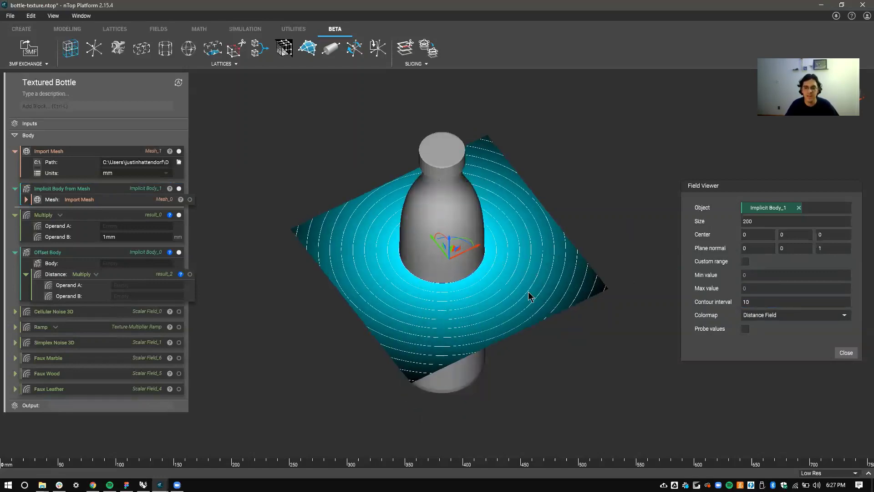
{"action": "right_click_drag", "start_coordinate": [528, 295], "coordinate": [504, 286]}
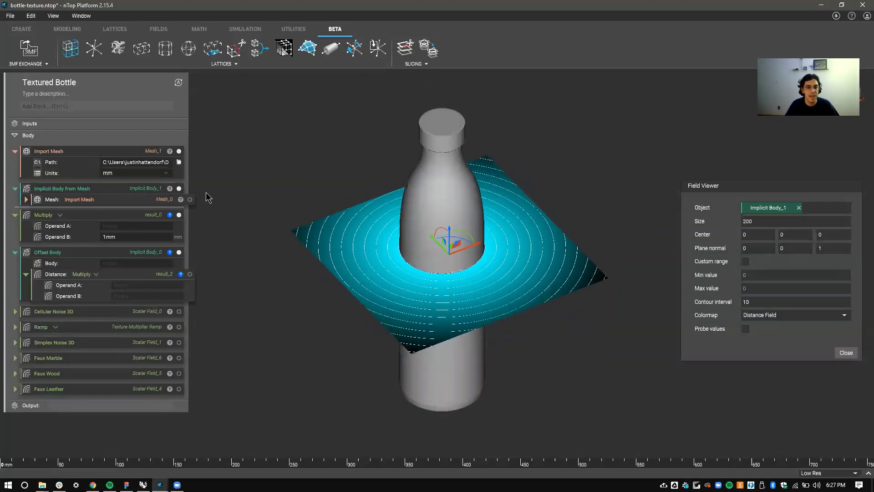
Step: Use the implicit bottle body as the Body of Offset Body and take the Multiply block out of its Distance
{"action": "left_click", "coordinate": [179, 190]}
{"action": "left_click_drag", "start_coordinate": [128, 190], "coordinate": [172, 269]}
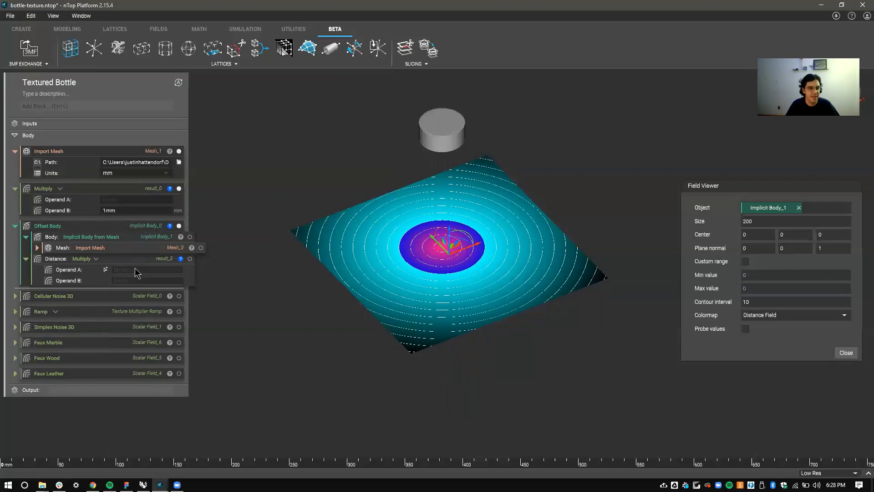
{"action": "left_click", "coordinate": [118, 239]}
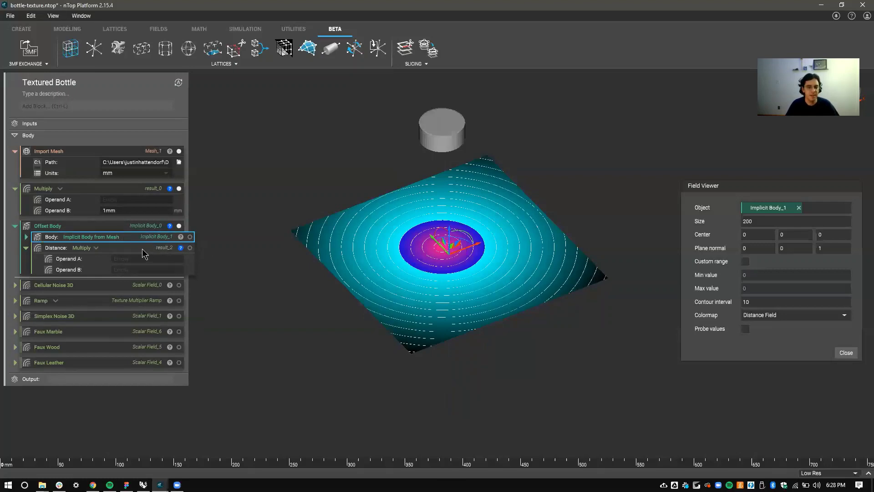
{"action": "left_click_drag", "start_coordinate": [129, 247], "coordinate": [121, 277]}
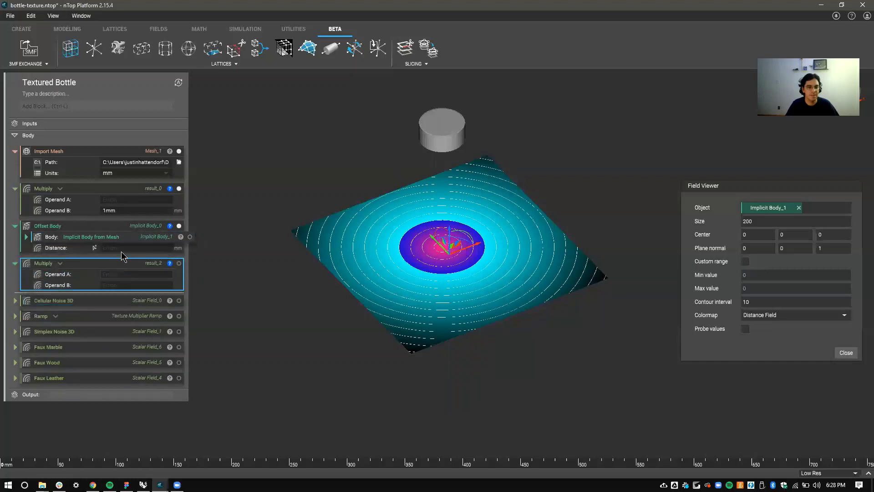
Step: Try Offset Body distances of 1, 2 and 3 mm on the bottle
{"action": "left_click", "coordinate": [119, 249]}
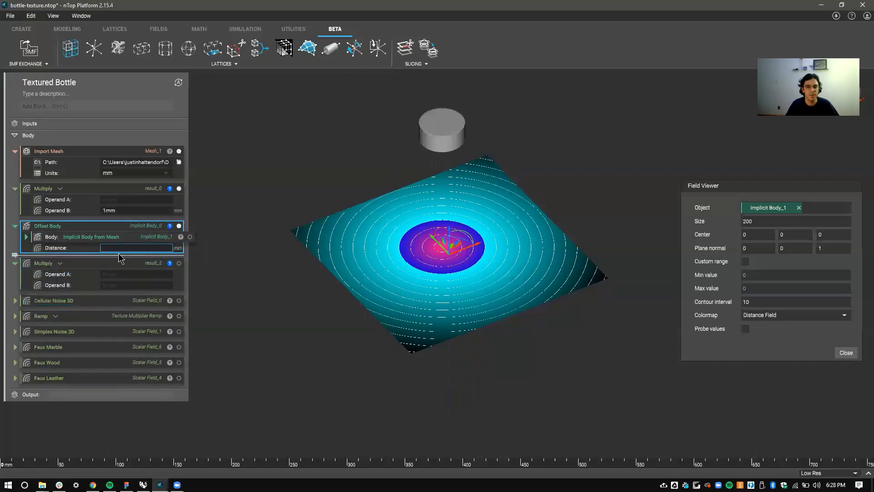
{"action": "type", "text": "1"}
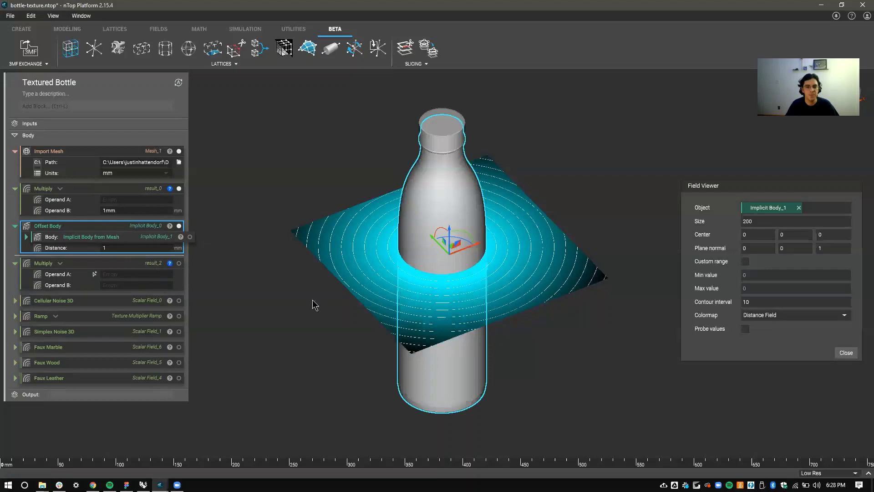
{"action": "double_click", "coordinate": [146, 250]}
{"action": "type", "text": "2"}
{"action": "key", "text": "Return"}
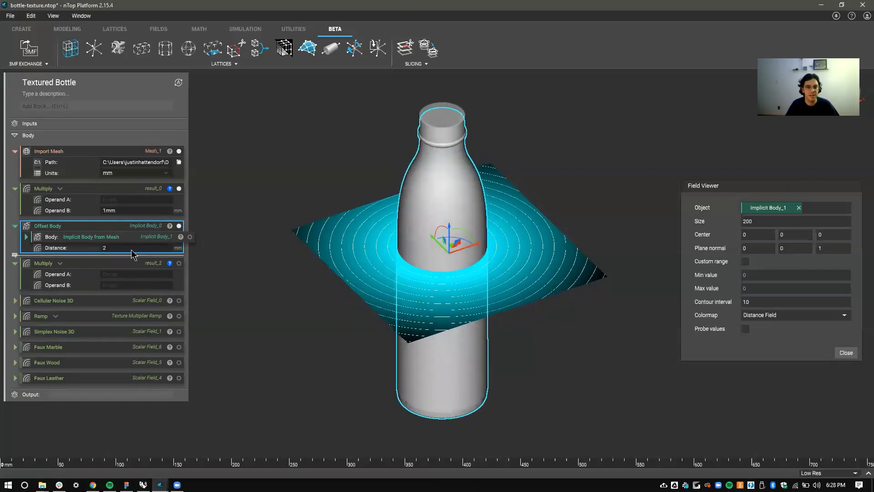
{"action": "scroll", "coordinate": [131, 249], "scroll_direction": "up", "scroll_amount": 1}
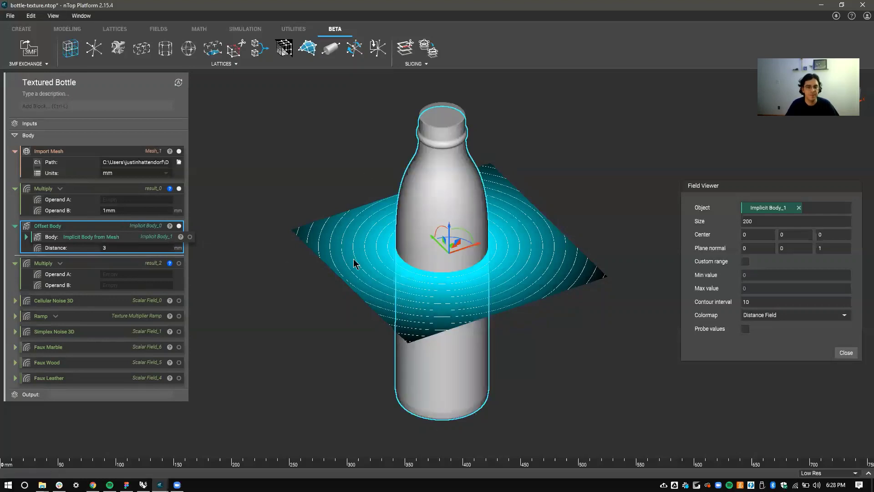
{"action": "left_click", "coordinate": [238, 267]}
{"action": "left_click", "coordinate": [133, 249]}
{"action": "left_click_drag", "start_coordinate": [127, 249], "coordinate": [75, 249]}
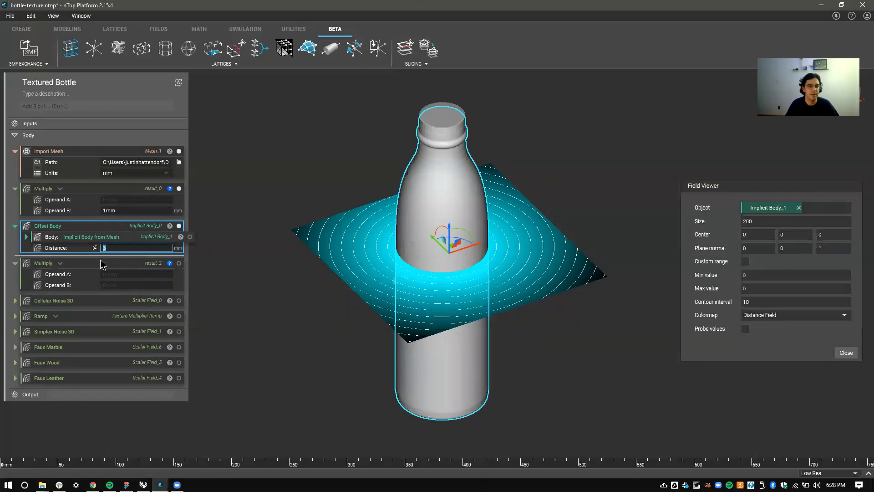
{"action": "left_click", "coordinate": [234, 268]}
Step: Expand the Cellular Noise 3D block and view its scalar field on the plane
{"action": "left_click", "coordinate": [152, 303]}
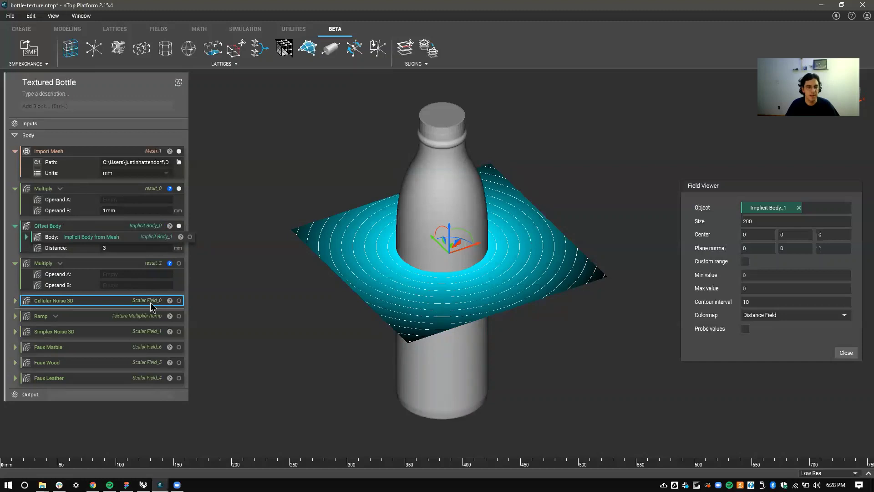
{"action": "double_click", "coordinate": [150, 304]}
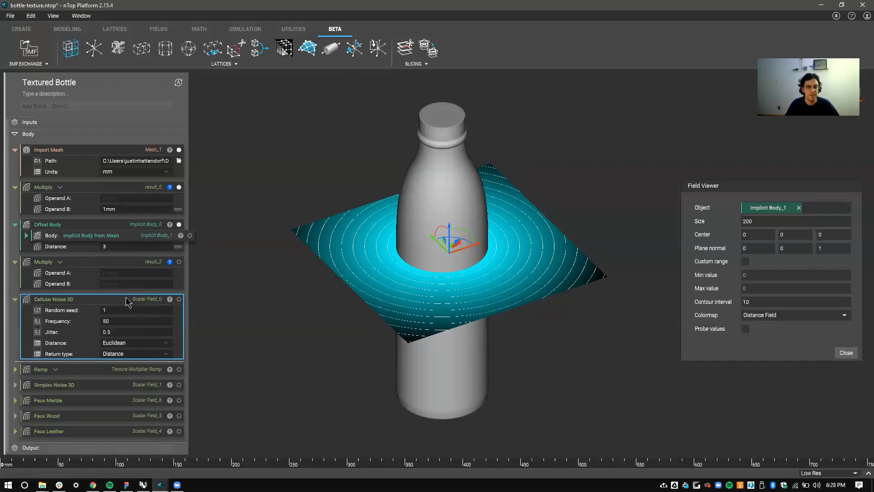
{"action": "key", "text": "f"}
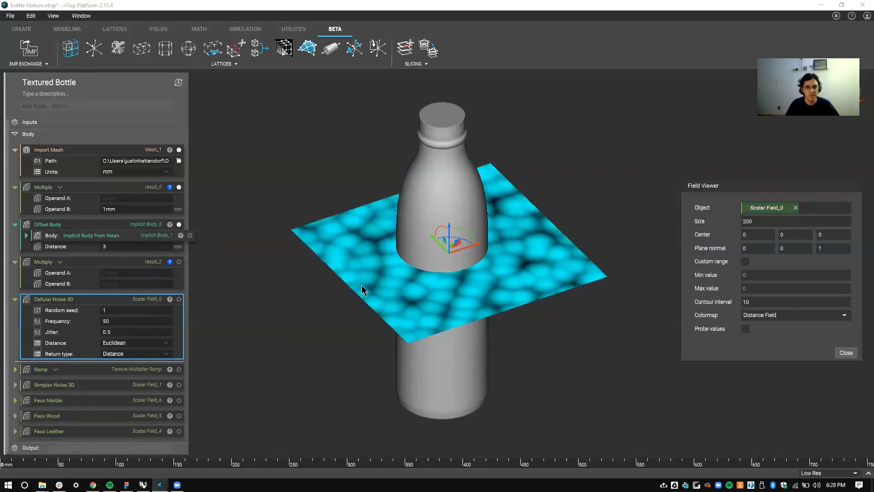
{"action": "right_click_drag", "start_coordinate": [345, 243], "coordinate": [370, 269]}
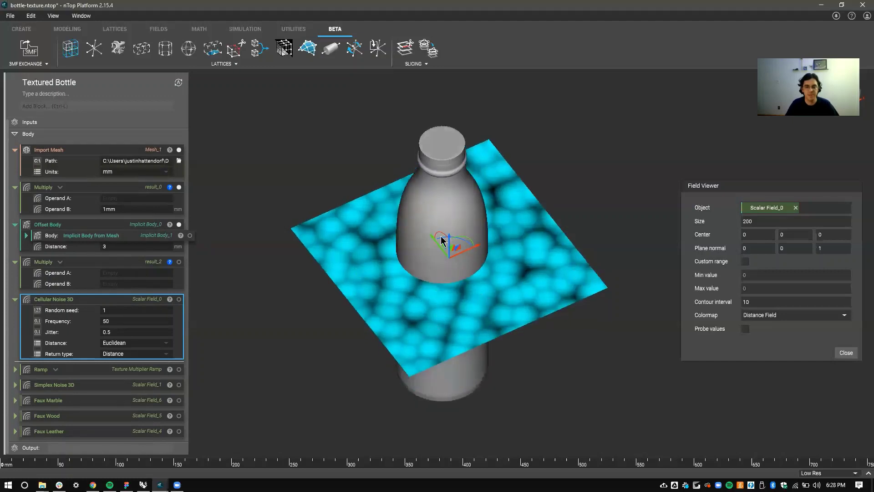
Step: Try a Cellular Noise 3D frequency of 20 and restore it to 50
{"action": "left_click", "coordinate": [115, 318]}
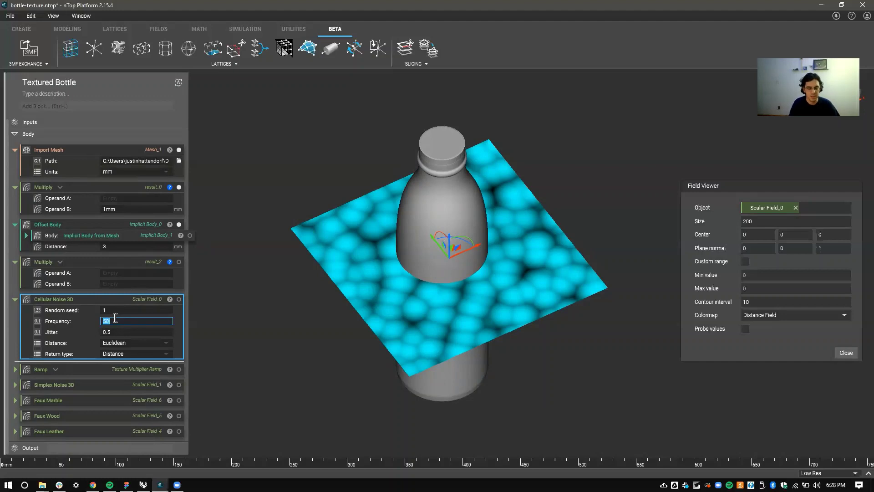
{"action": "type", "text": "20"}
{"action": "key", "text": "Return"}
{"action": "left_click", "coordinate": [122, 317]}
{"action": "key", "text": "Return"}
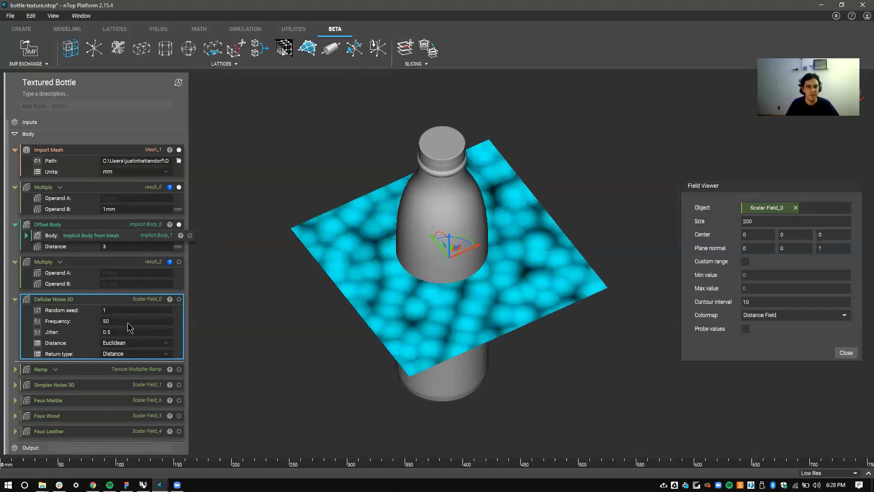
Step: Collapse the Cellular Noise 3D block and try using it directly as the Distance of Offset Body
{"action": "right_click_drag", "start_coordinate": [352, 344], "coordinate": [345, 325]}
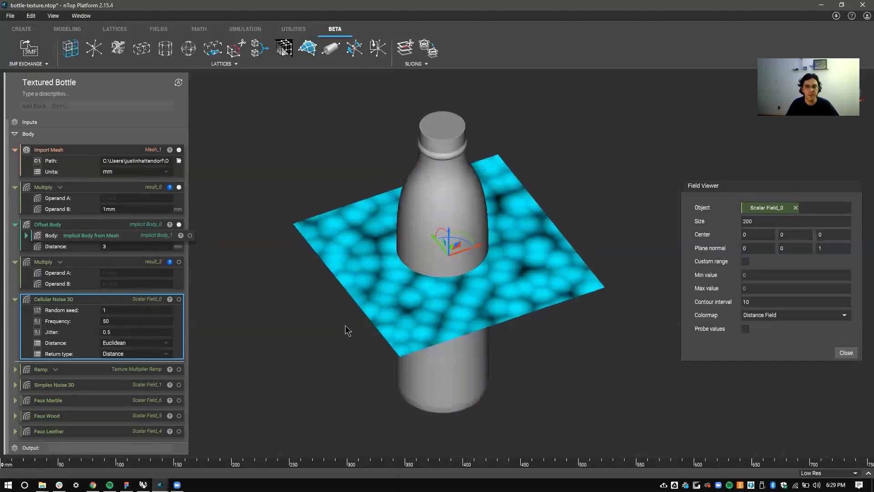
{"action": "left_click", "coordinate": [236, 320]}
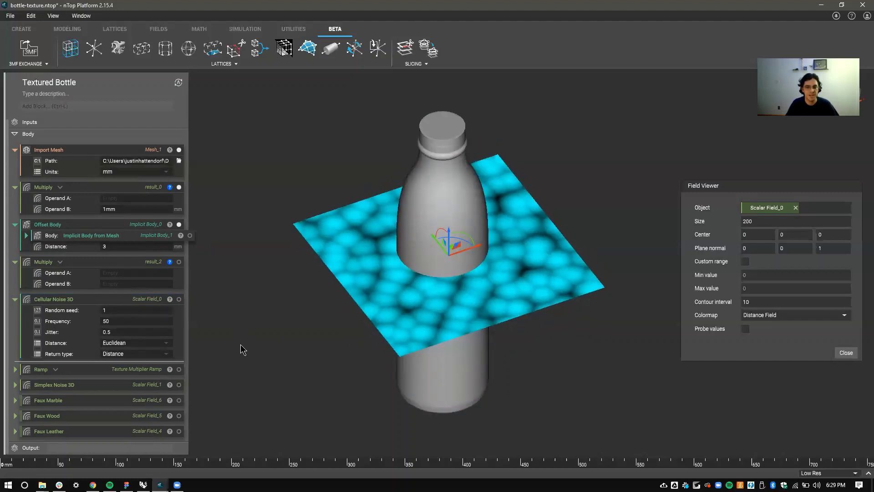
{"action": "left_click", "coordinate": [134, 302]}
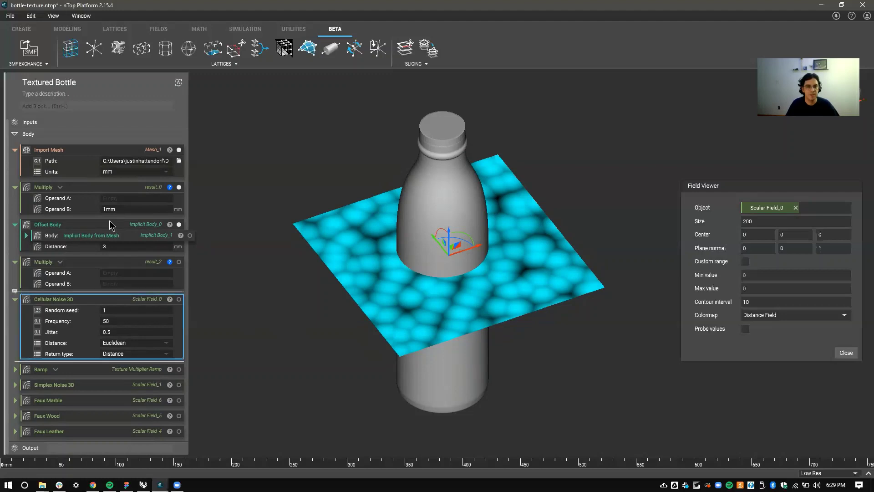
{"action": "left_click", "coordinate": [109, 234]}
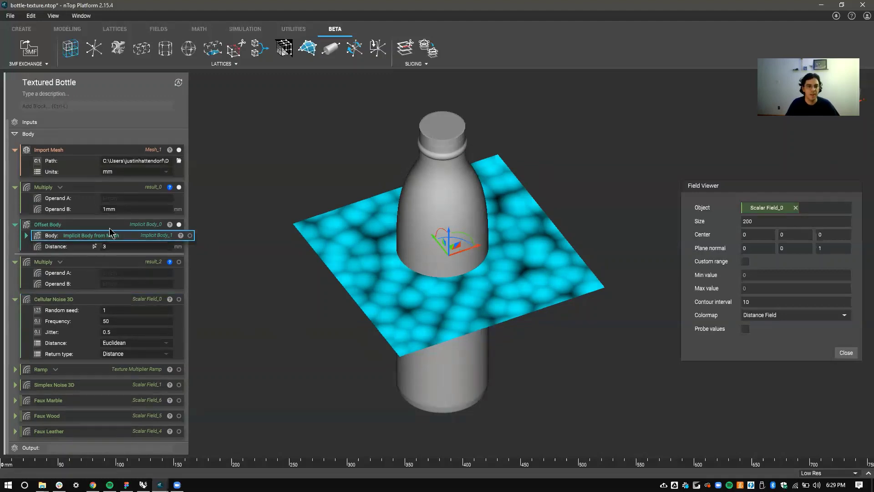
{"action": "double_click", "coordinate": [93, 302]}
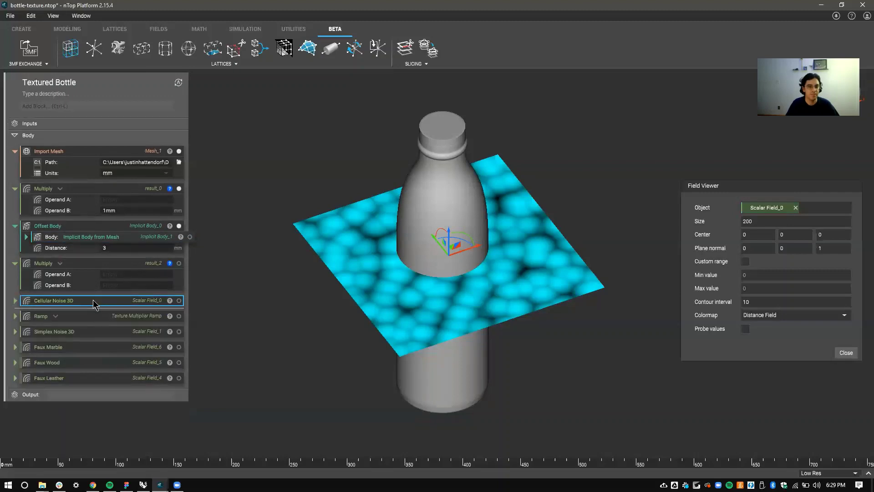
{"action": "left_click_drag", "start_coordinate": [94, 304], "coordinate": [124, 252]}
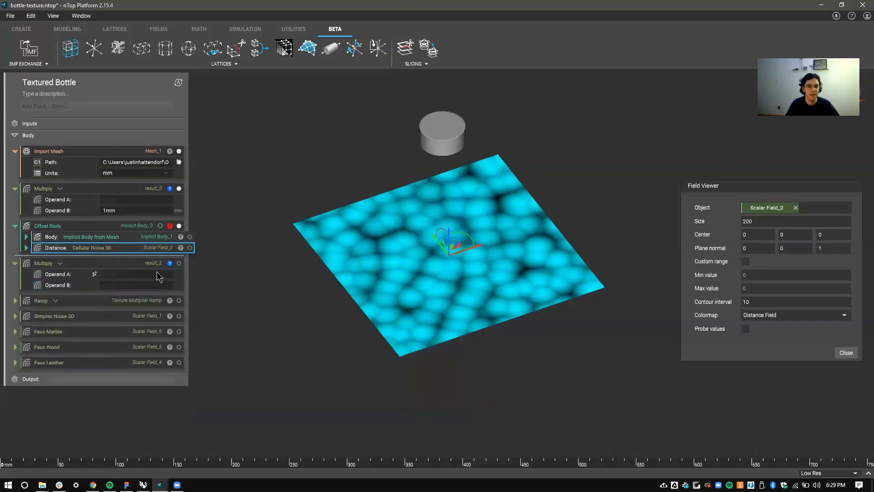
Step: Expand Cellular Noise 3D inside Offset Body and probe the values of its field on the plane
{"action": "double_click", "coordinate": [136, 251]}
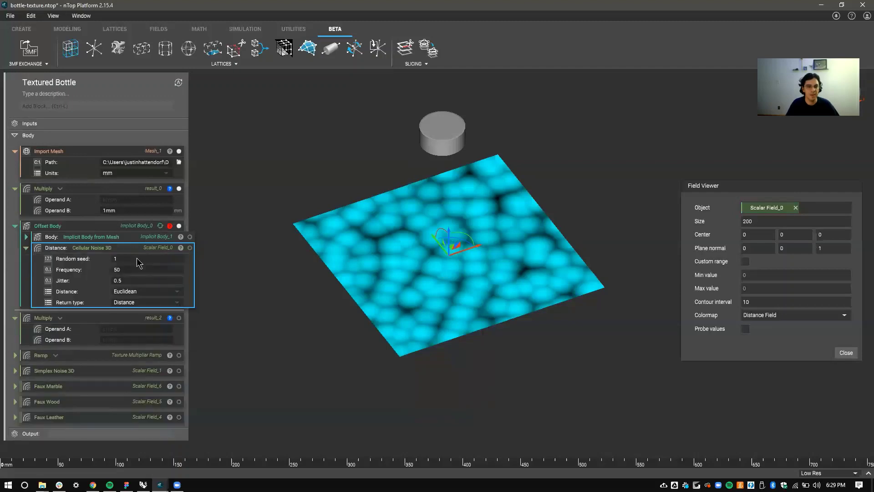
{"action": "left_click", "coordinate": [745, 328]}
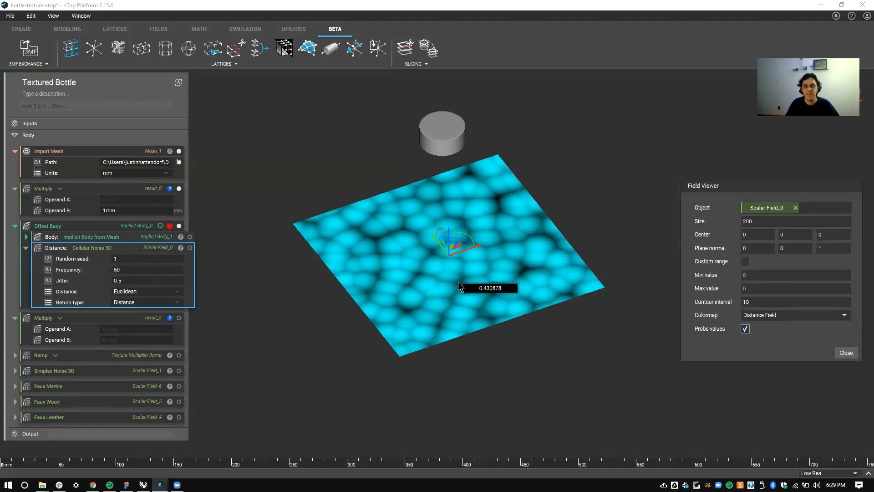
Step: Multiply Cellular Noise 3D by 1mm in the separate Multiply block below Offset Body and display the resulting field
{"action": "left_click_drag", "start_coordinate": [132, 251], "coordinate": [129, 303]}
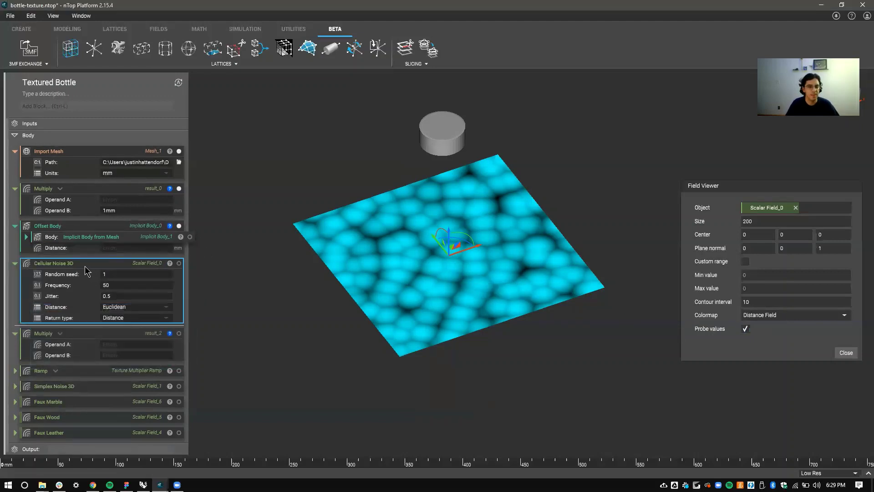
{"action": "left_click_drag", "start_coordinate": [85, 268], "coordinate": [127, 345]}
{"action": "left_click", "coordinate": [123, 340]}
{"action": "type", "text": "1mm"}
{"action": "key", "text": "Return"}
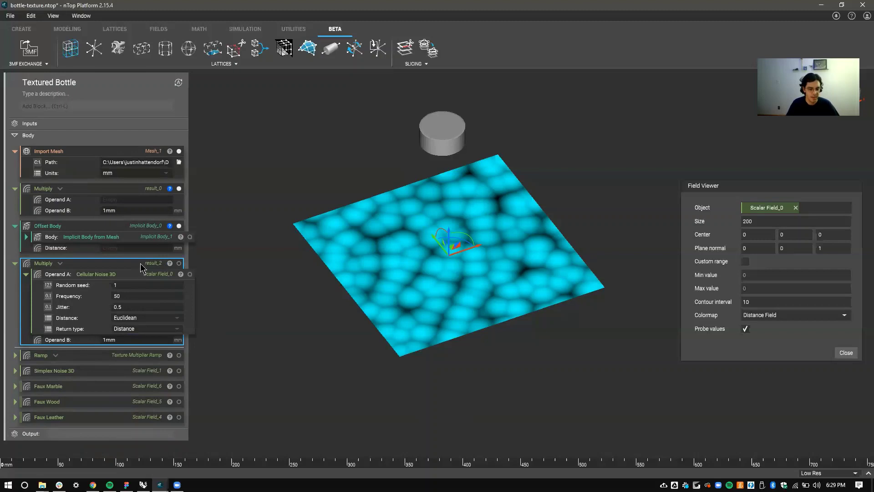
{"action": "key", "text": "f"}
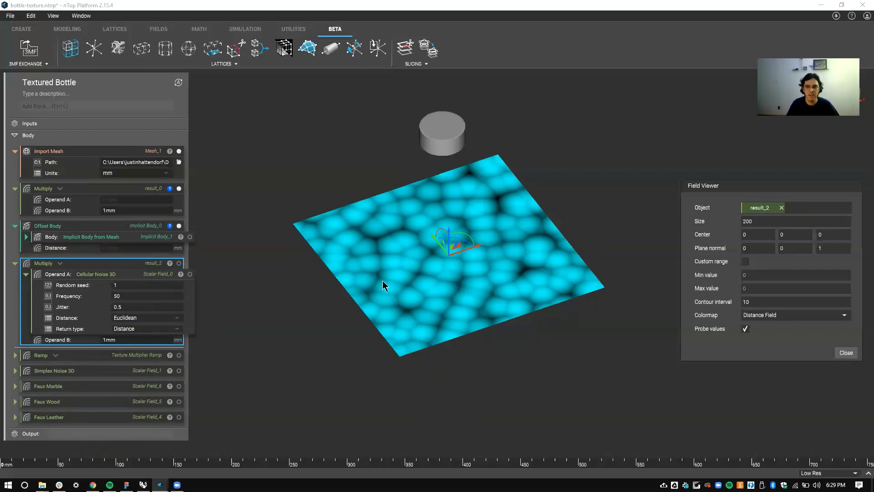
Step: Turn off value probing in the Field Viewer and use the Multiply block as the Distance of Offset Body
{"action": "mouse_move", "coordinate": [430, 258]}
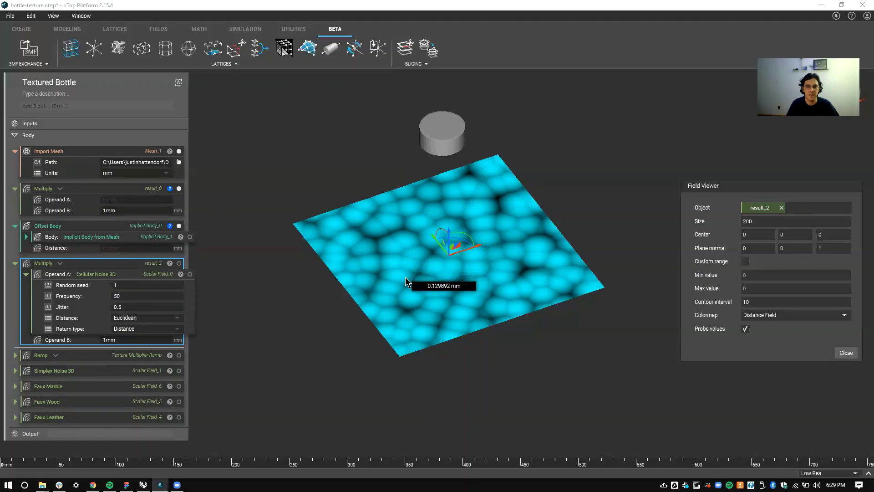
{"action": "left_click", "coordinate": [745, 328]}
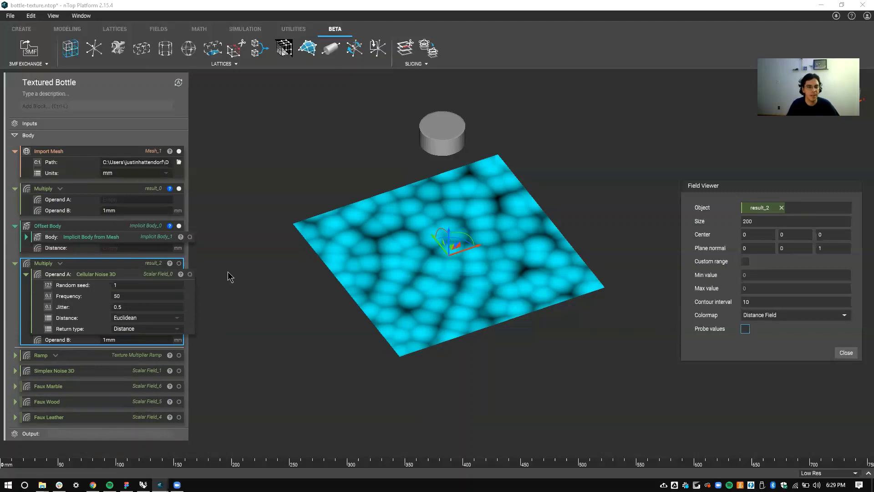
{"action": "left_click_drag", "start_coordinate": [142, 264], "coordinate": [156, 249]}
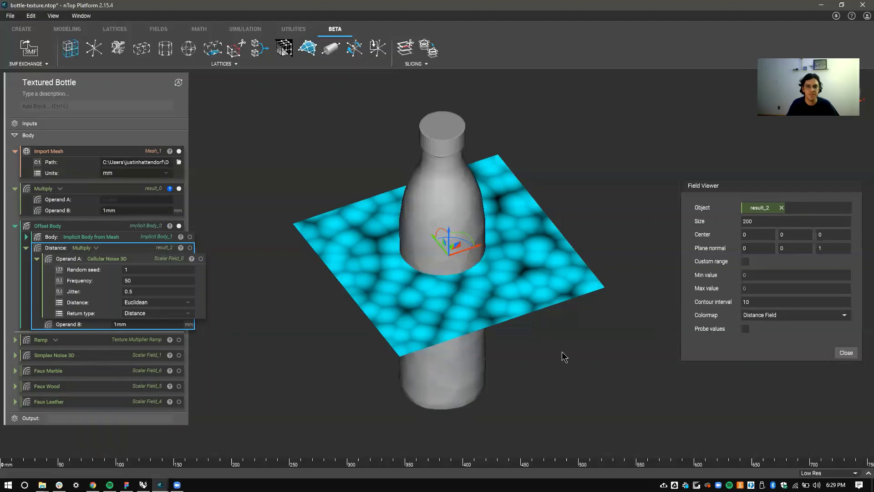
{"action": "right_click_drag", "start_coordinate": [562, 356], "coordinate": [557, 337]}
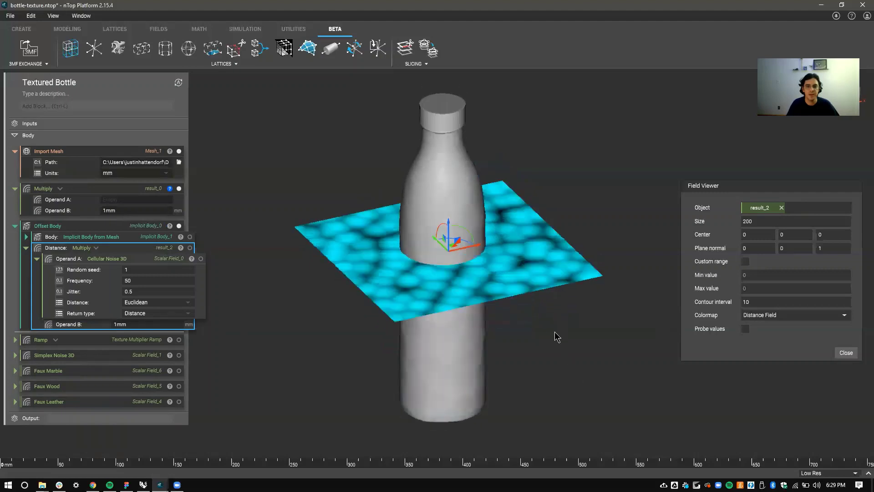
Step: Try 5 mm as Operand B of the Multiply inside Offset Body and inspect the bottle's texture from several angles
{"action": "double_click", "coordinate": [120, 324]}
{"action": "type", "text": "5"}
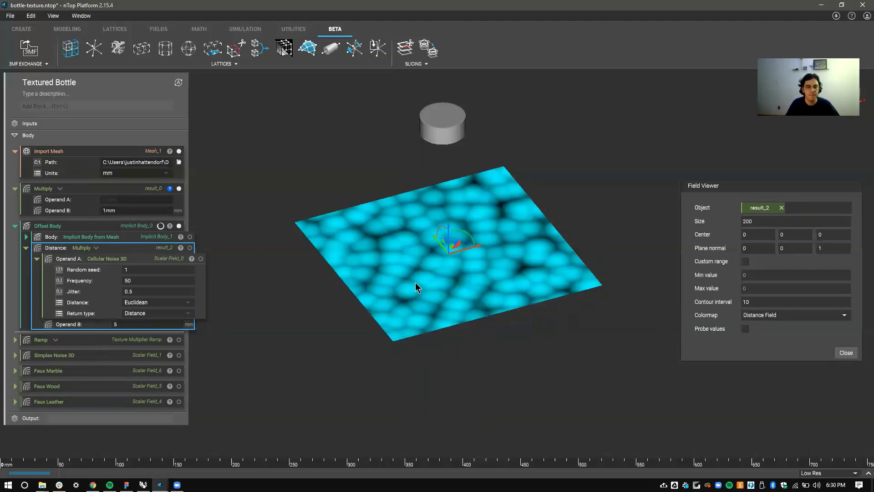
{"action": "right_click_drag", "start_coordinate": [469, 316], "coordinate": [433, 219]}
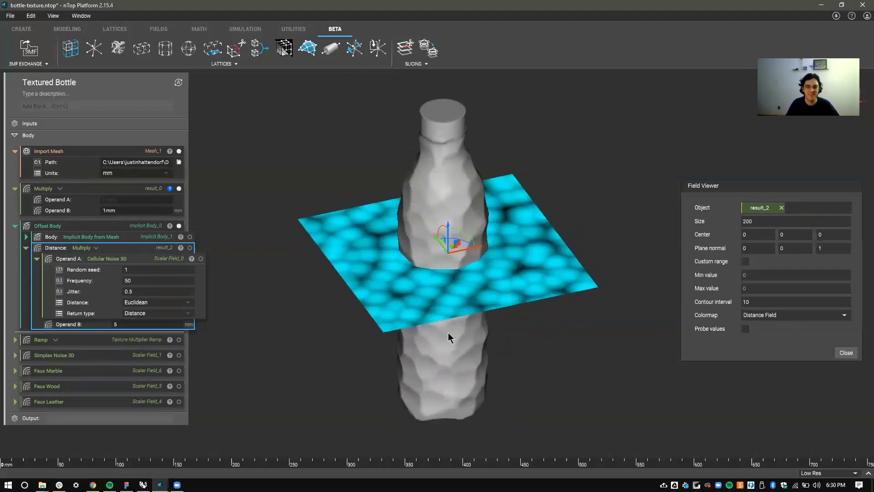
{"action": "right_click_drag", "start_coordinate": [445, 327], "coordinate": [344, 206]}
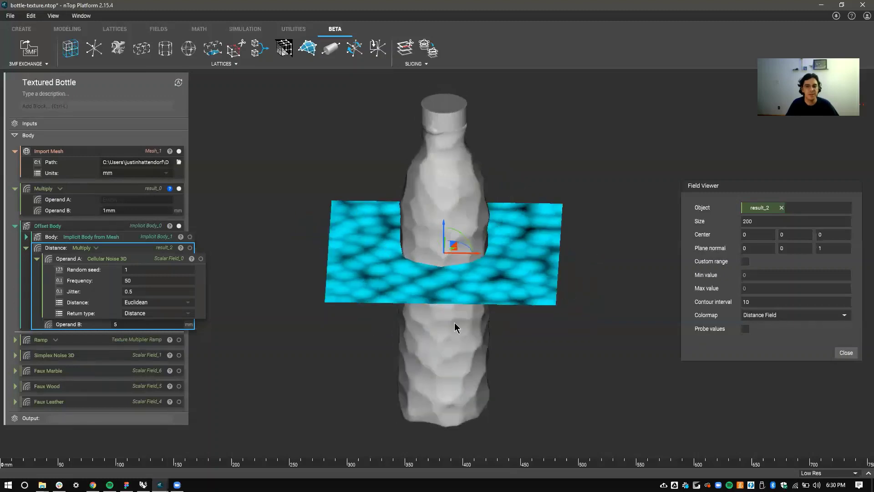
{"action": "right_click_drag", "start_coordinate": [456, 316], "coordinate": [428, 369]}
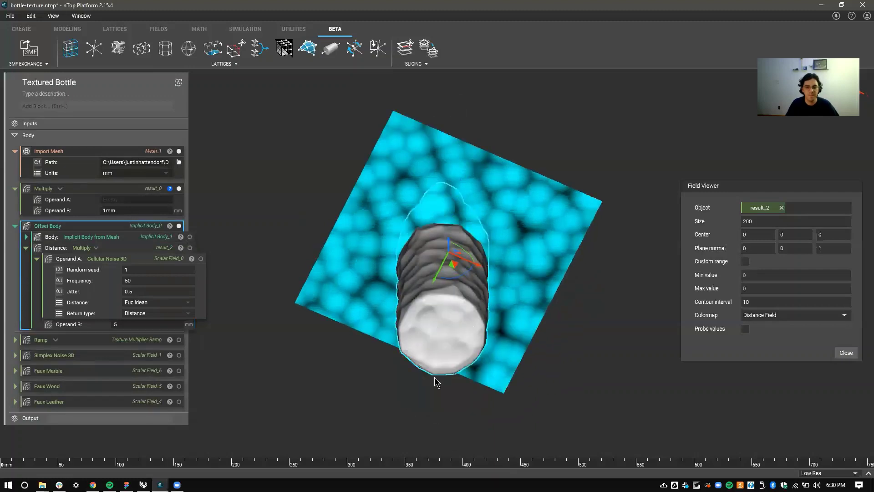
{"action": "right_click_drag", "start_coordinate": [444, 317], "coordinate": [431, 386]}
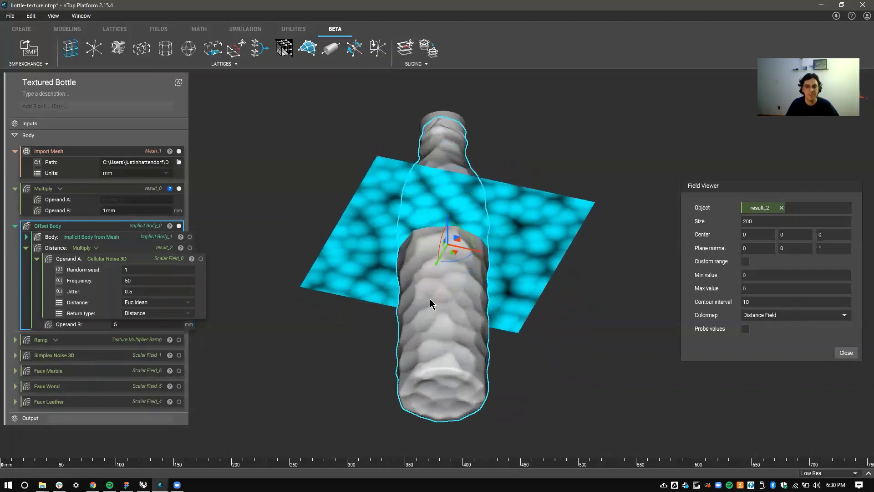
{"action": "right_click_drag", "start_coordinate": [431, 291], "coordinate": [437, 149]}
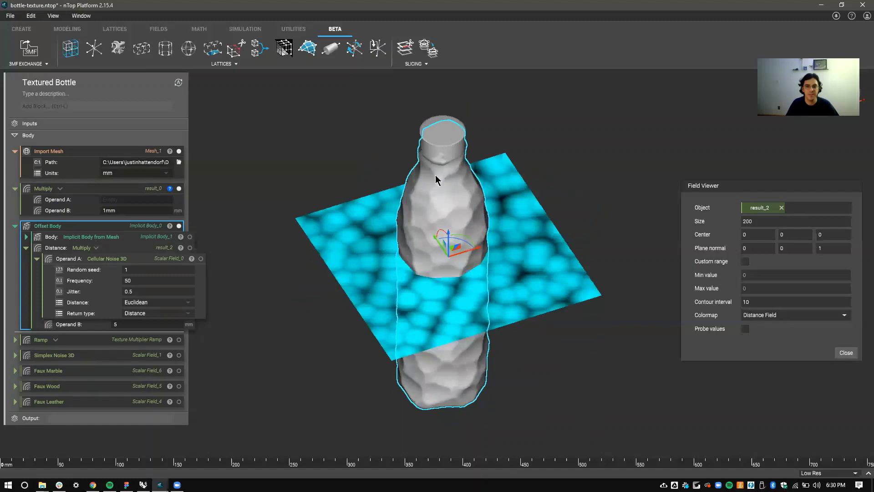
{"action": "right_click_drag", "start_coordinate": [441, 238], "coordinate": [429, 253]}
{"action": "left_click", "coordinate": [297, 259]}
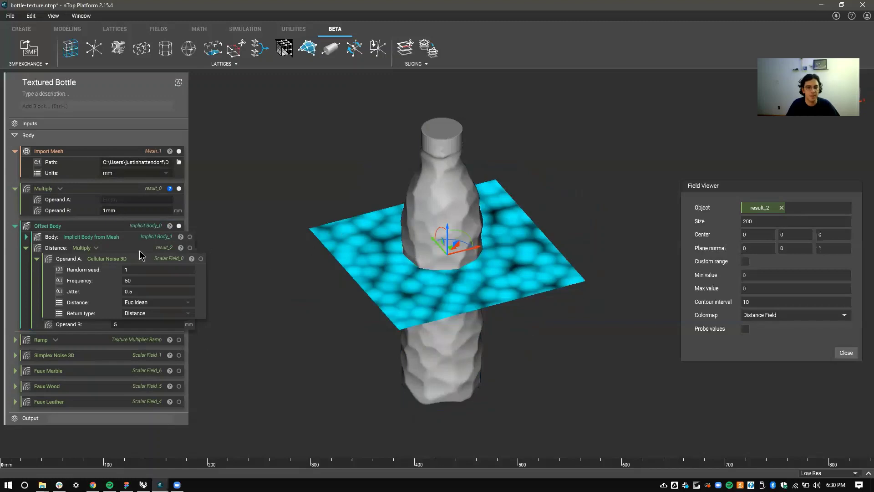
Step: Move the Multiply block out of Offset Body's Distance and set its Operand B to 1 mm
{"action": "left_click_drag", "start_coordinate": [151, 252], "coordinate": [113, 356]}
{"action": "left_click", "coordinate": [114, 357]}
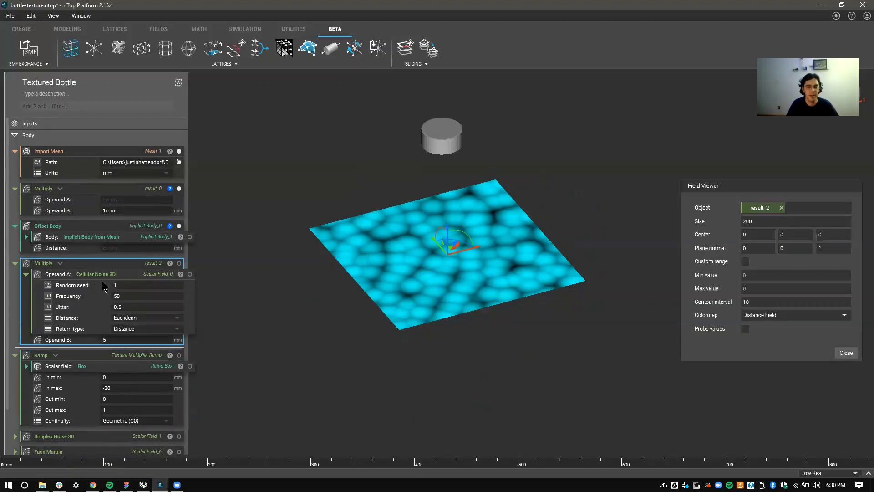
{"action": "double_click", "coordinate": [112, 340]}
{"action": "type", "text": "1"}
{"action": "key", "text": "Return"}
Step: Add another Multiply block combining the scaled noise Multiply as Operand A with Texture Multiplier Ramp as Operand B, and display its field
{"action": "left_click", "coordinate": [133, 108]}
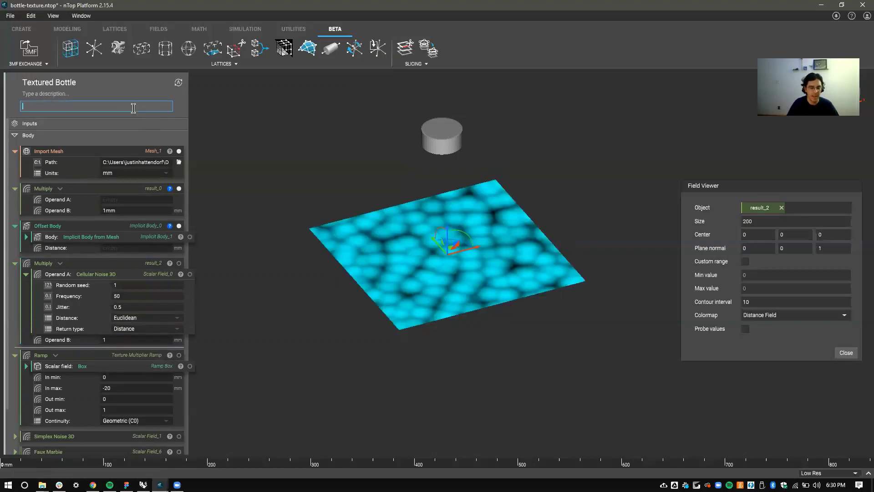
{"action": "type", "text": "multiply"}
{"action": "key", "text": "Return"}
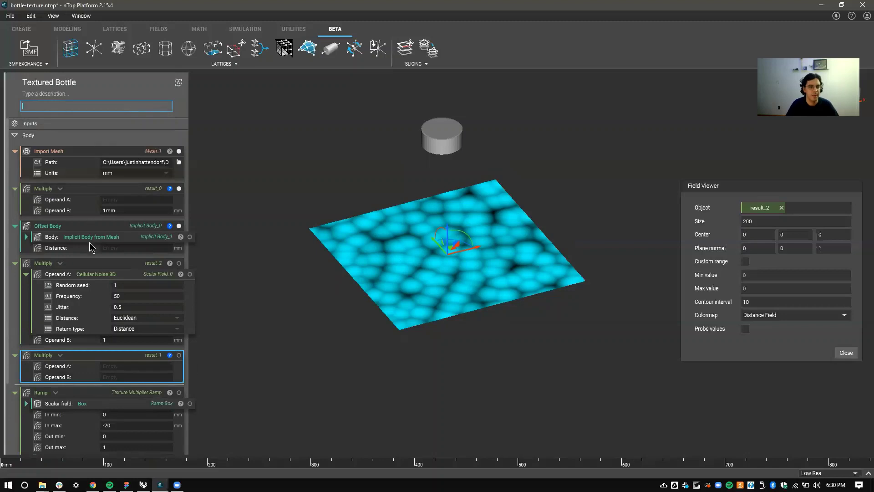
{"action": "left_click_drag", "start_coordinate": [100, 264], "coordinate": [134, 368]}
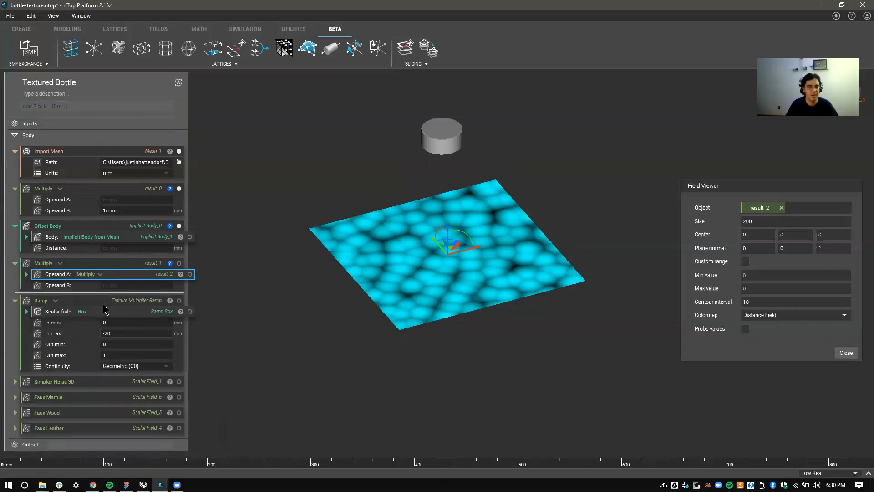
{"action": "left_click_drag", "start_coordinate": [135, 302], "coordinate": [138, 287]}
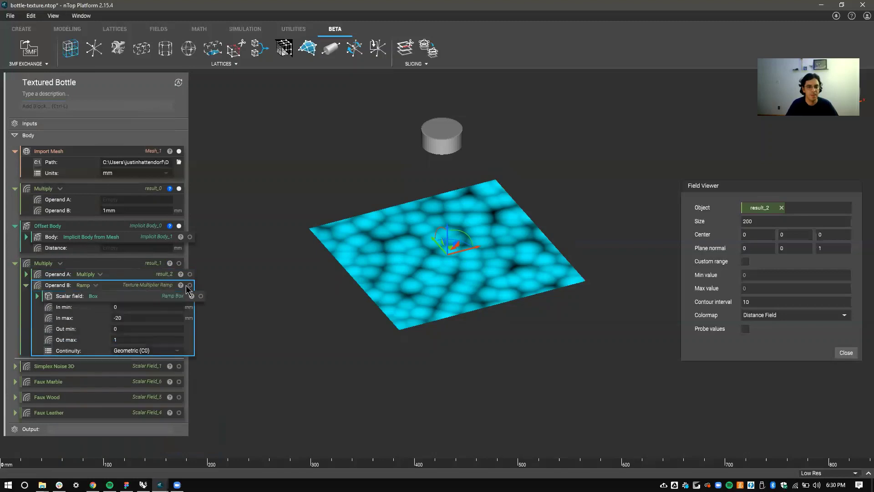
{"action": "left_click", "coordinate": [133, 271]}
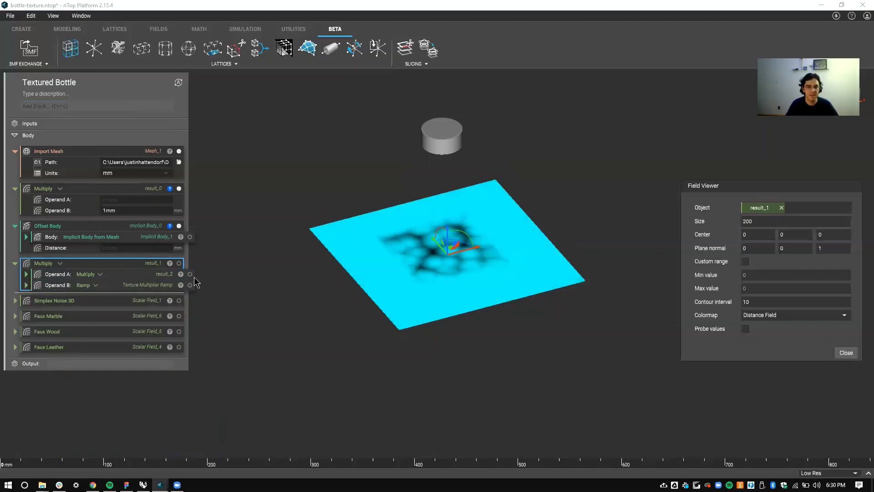
Step: Show the Ramp Box together with the implicit bottle body to examine where the ramp acts along the bottle
{"action": "left_click", "coordinate": [121, 287]}
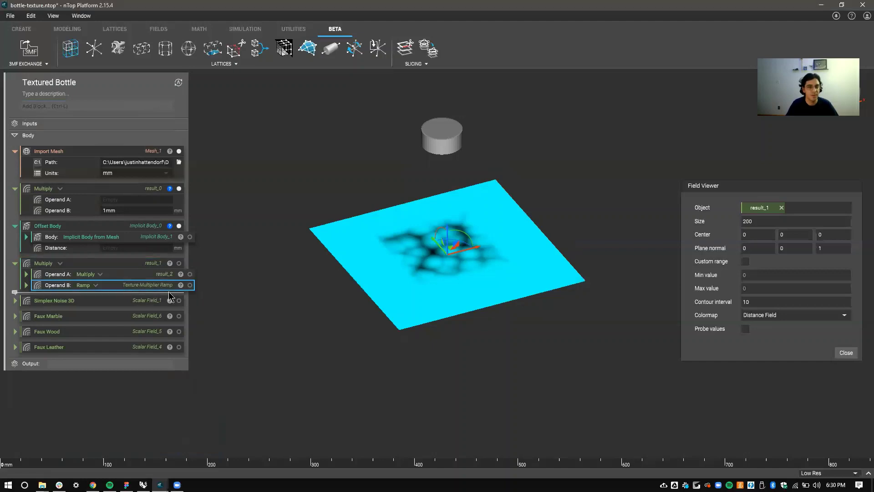
{"action": "left_click", "coordinate": [201, 296]}
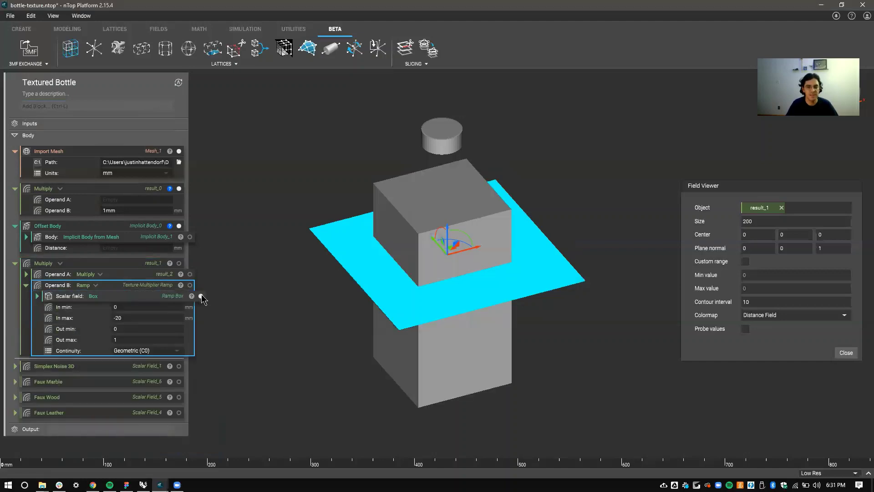
{"action": "left_click", "coordinate": [200, 296]}
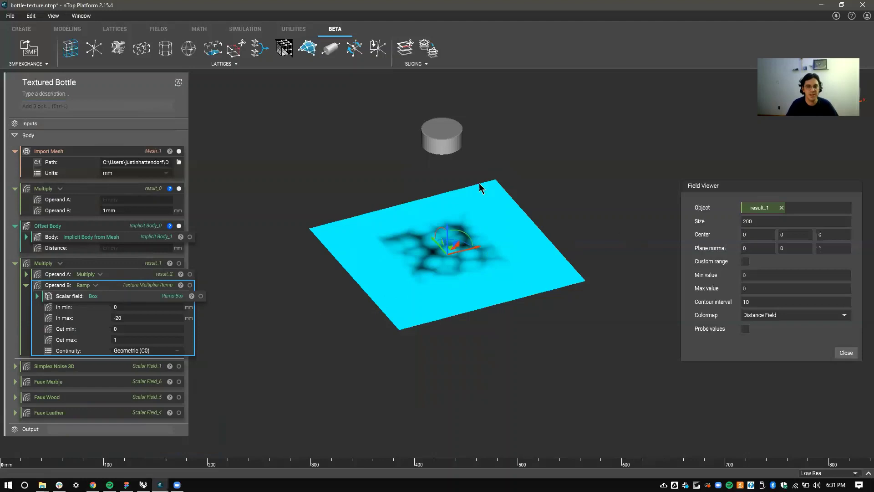
{"action": "left_click", "coordinate": [200, 295]}
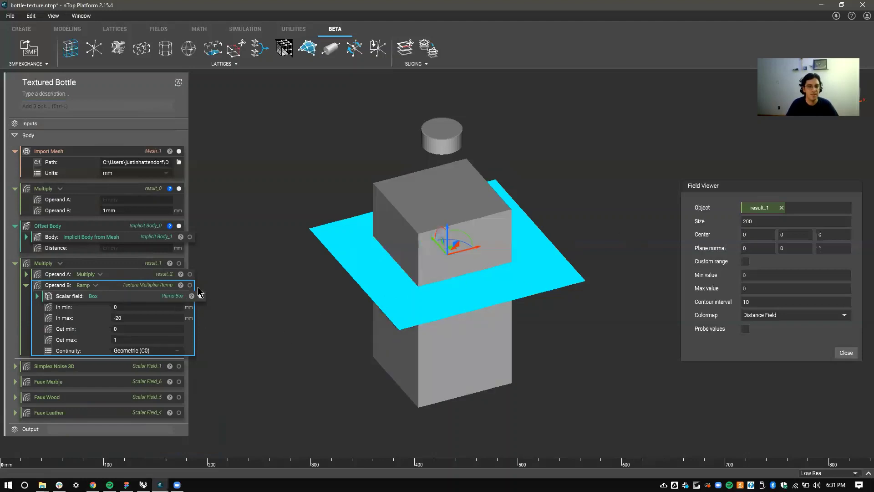
{"action": "left_click", "coordinate": [139, 239]}
{"action": "left_click", "coordinate": [191, 237]}
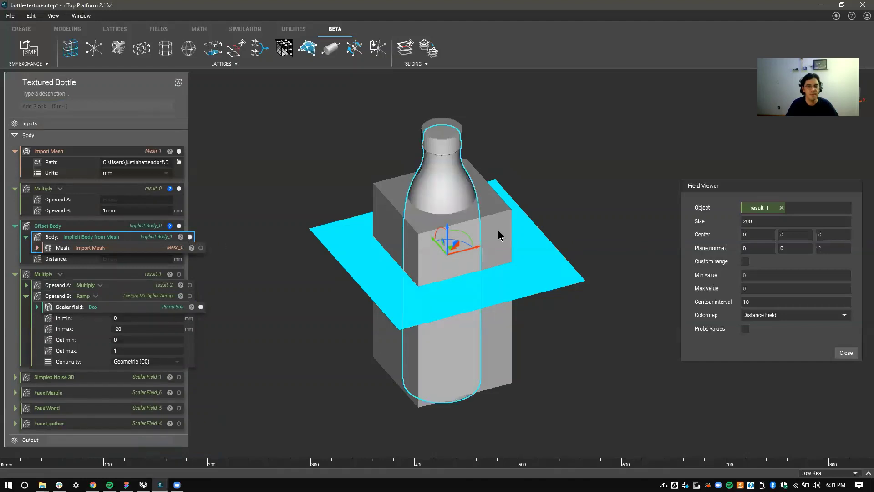
{"action": "left_click", "coordinate": [415, 227]}
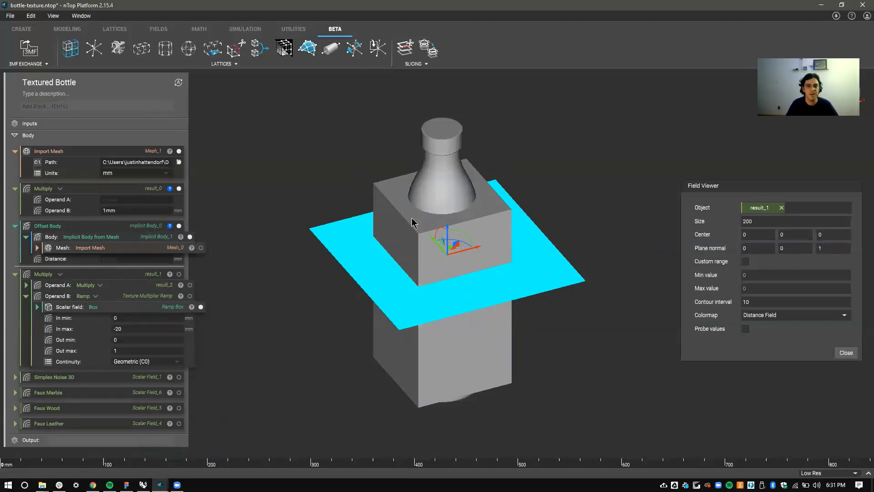
{"action": "left_click", "coordinate": [445, 194]}
{"action": "left_click", "coordinate": [504, 248]}
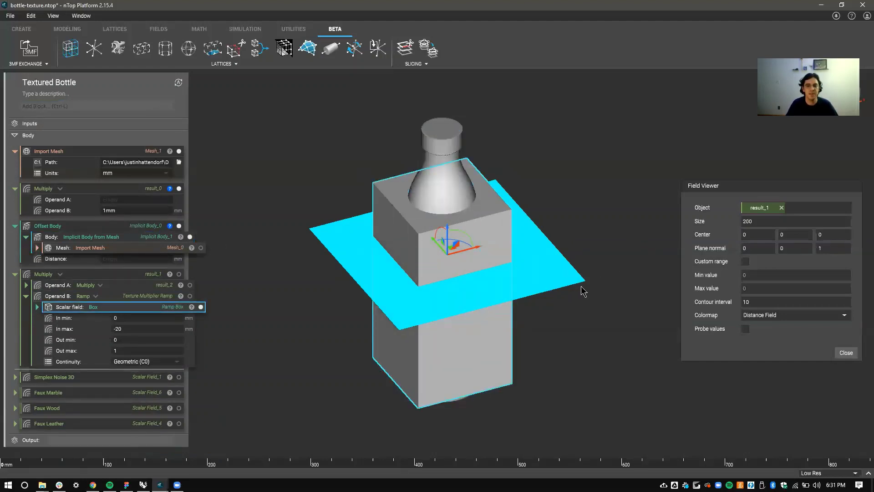
{"action": "left_click", "coordinate": [601, 315]}
{"action": "right_click_drag", "start_coordinate": [431, 220], "coordinate": [453, 304]}
{"action": "right_click_drag", "start_coordinate": [552, 249], "coordinate": [408, 300]}
Step: Use the combined noise and ramp Multiply as the Distance of Offset Body and display the offset body's field
{"action": "left_click", "coordinate": [131, 278]}
{"action": "left_click_drag", "start_coordinate": [129, 273], "coordinate": [138, 262]}
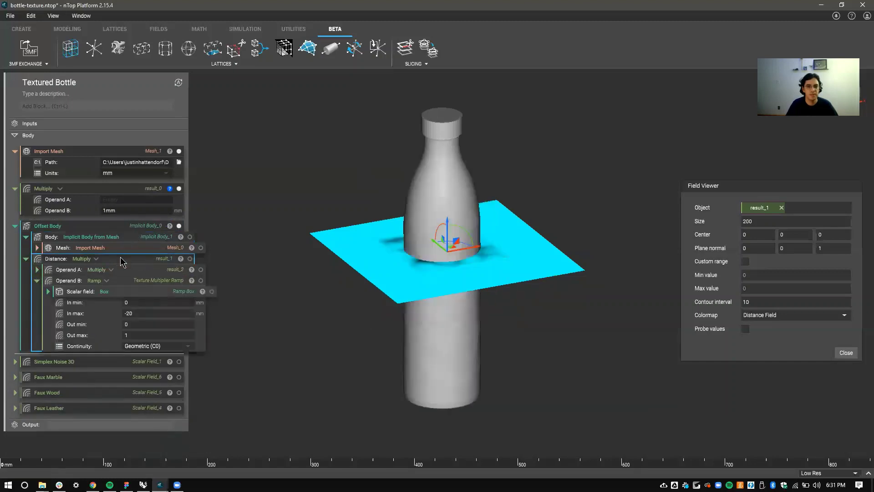
{"action": "left_click", "coordinate": [138, 226]}
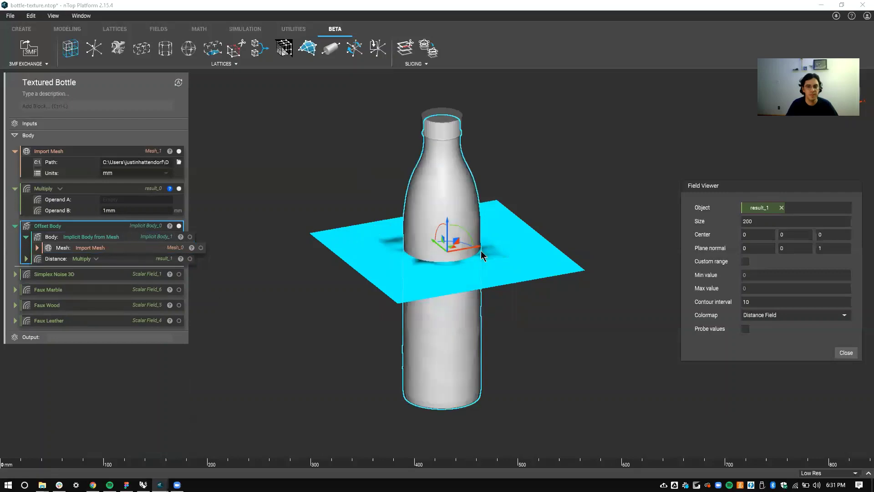
{"action": "mouse_move", "coordinate": [485, 241]}
{"action": "right_mouse_down"}
{"action": "mouse_move", "coordinate": [493, 268]}
{"action": "mouse_move", "coordinate": [497, 249]}
{"action": "right_mouse_up"}
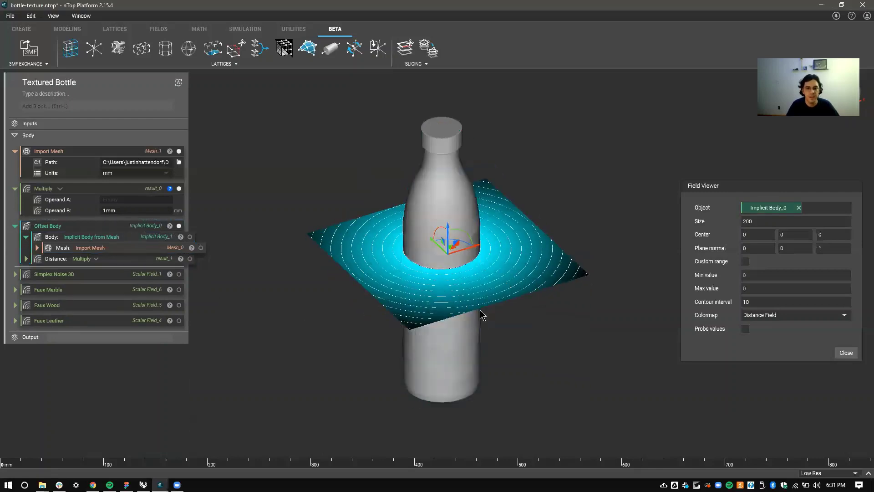
{"action": "scroll", "coordinate": [480, 310], "scroll_direction": "up", "scroll_amount": 2}
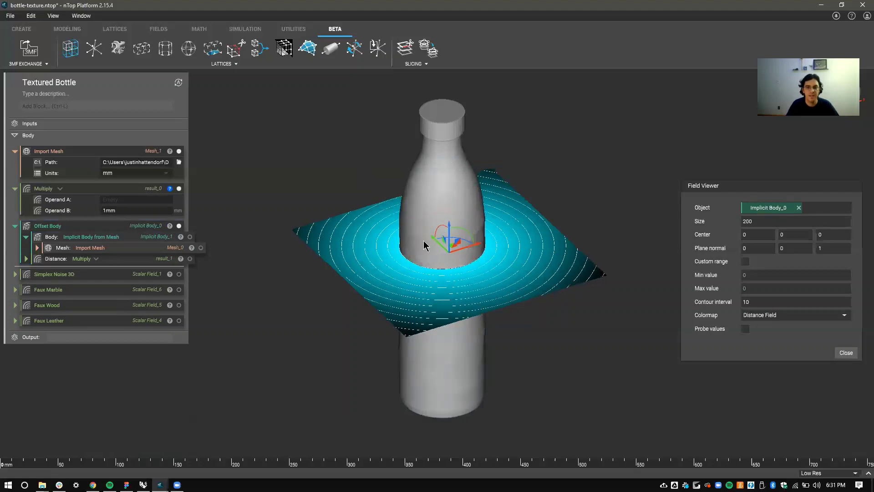
Step: Set the Out max of the Texture Multiplier Ramp inside Offset Body to 5
{"action": "left_click", "coordinate": [143, 261]}
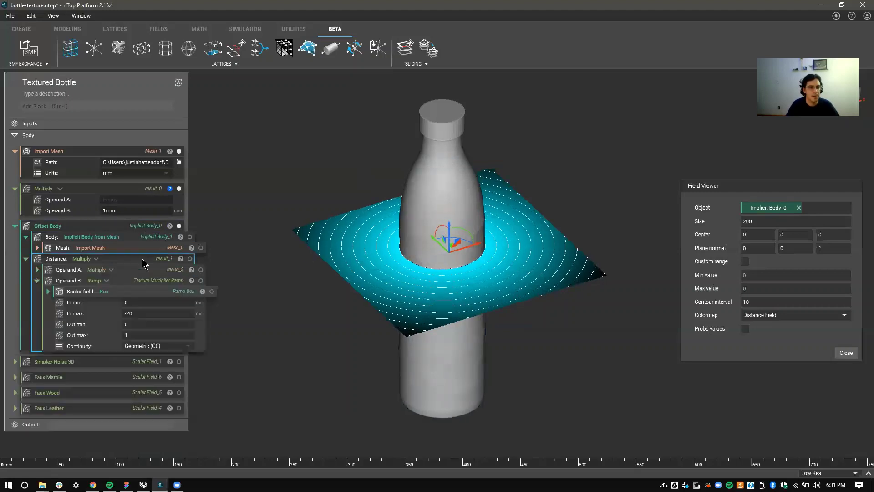
{"action": "double_click", "coordinate": [150, 335]}
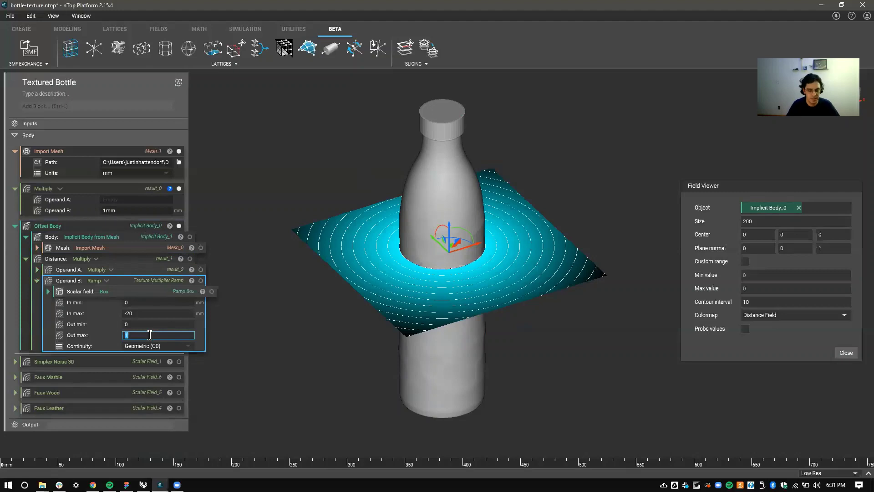
{"action": "type", "text": "5"}
{"action": "key", "text": "Return"}
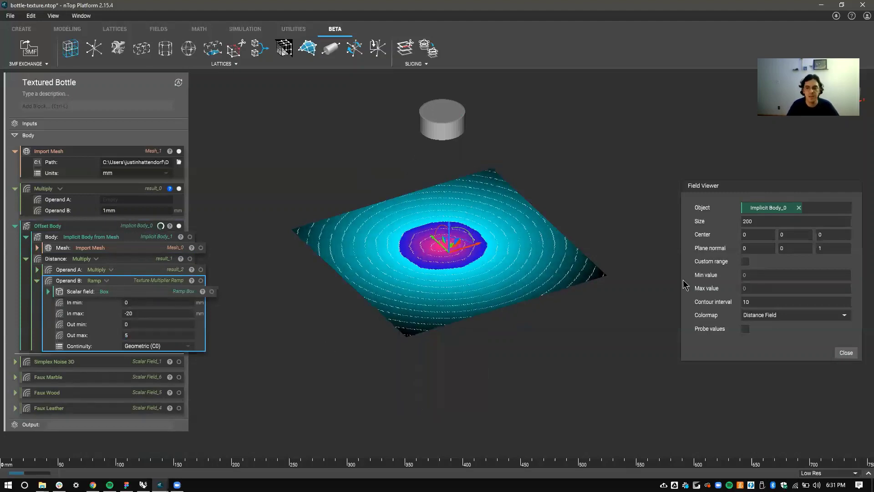
Step: Set the Field Viewer's contour interval to 0 and inspect the graded texture along the bottle
{"action": "double_click", "coordinate": [756, 301]}
{"action": "type", "text": "0"}
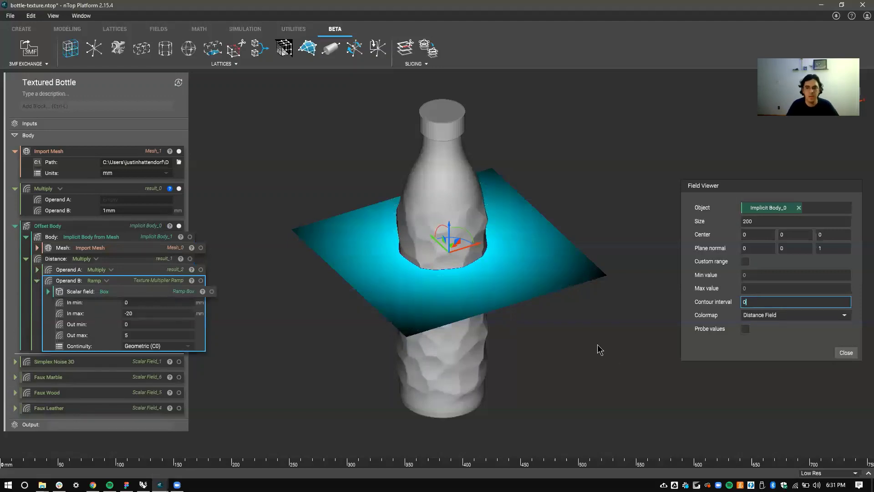
{"action": "right_click_drag", "start_coordinate": [595, 345], "coordinate": [476, 150]}
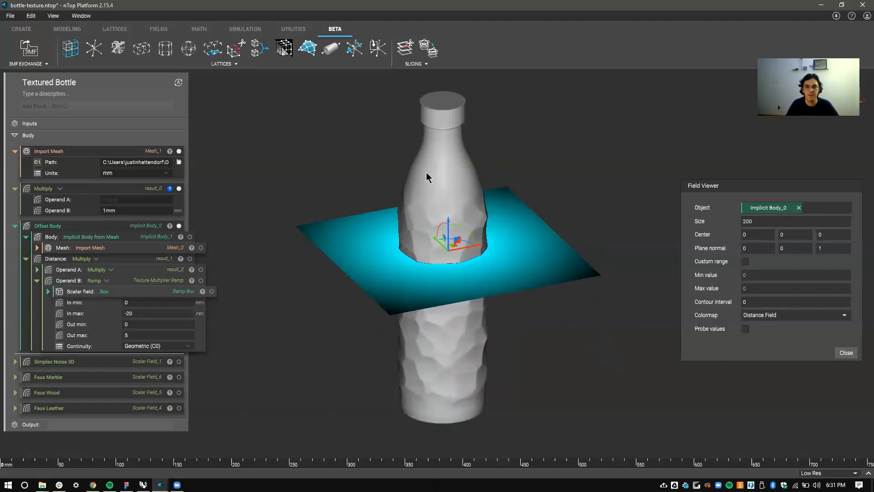
{"action": "right_click_drag", "start_coordinate": [535, 289], "coordinate": [528, 346]}
{"action": "left_click", "coordinate": [441, 355]}
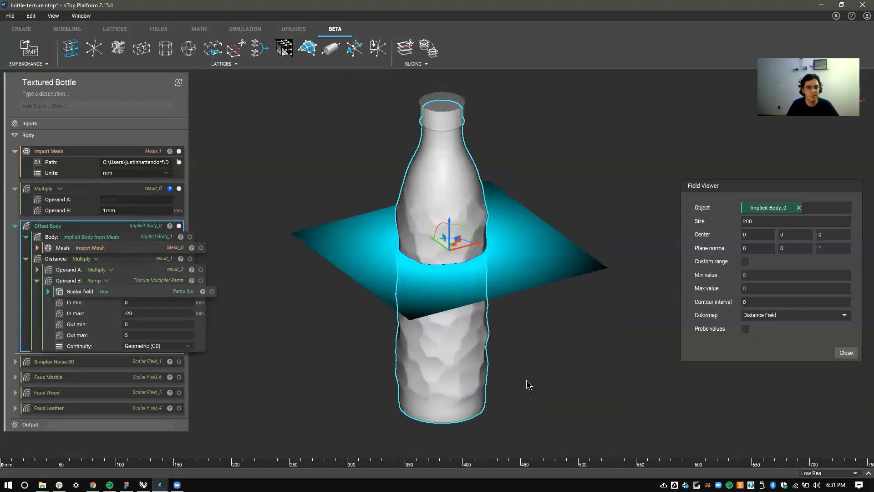
{"action": "left_click", "coordinate": [283, 324]}
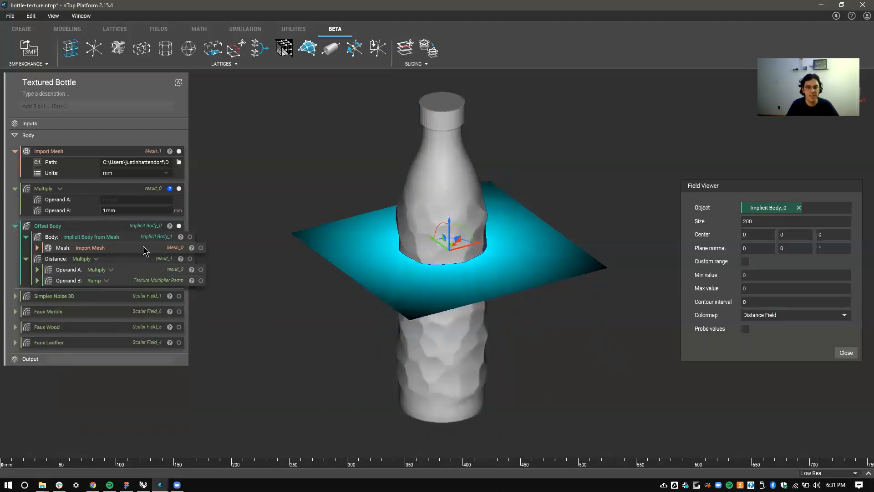
Step: Expand the noise Multiply inside Offset Body, display the Cellular Noise 3D field on the plane, and collapse the Cellular Noise 3D block
{"action": "left_click", "coordinate": [147, 271]}
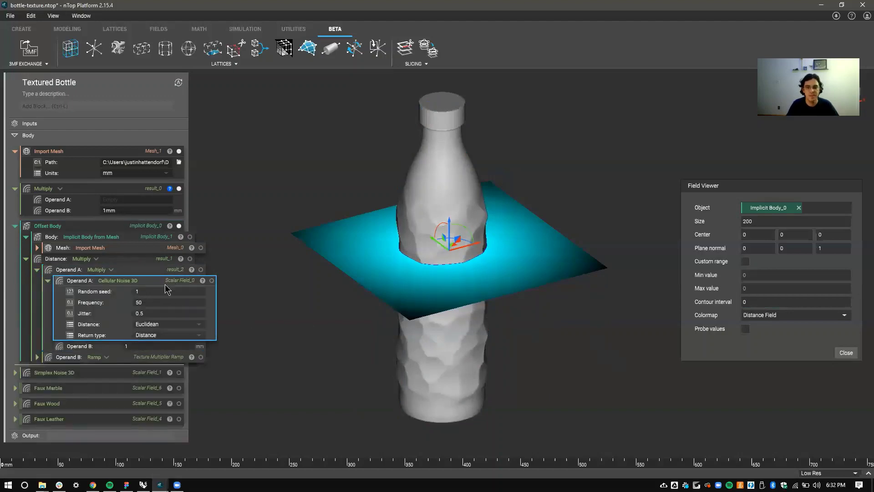
{"action": "right_click_drag", "start_coordinate": [343, 271], "coordinate": [341, 263]}
{"action": "left_click", "coordinate": [114, 281]}
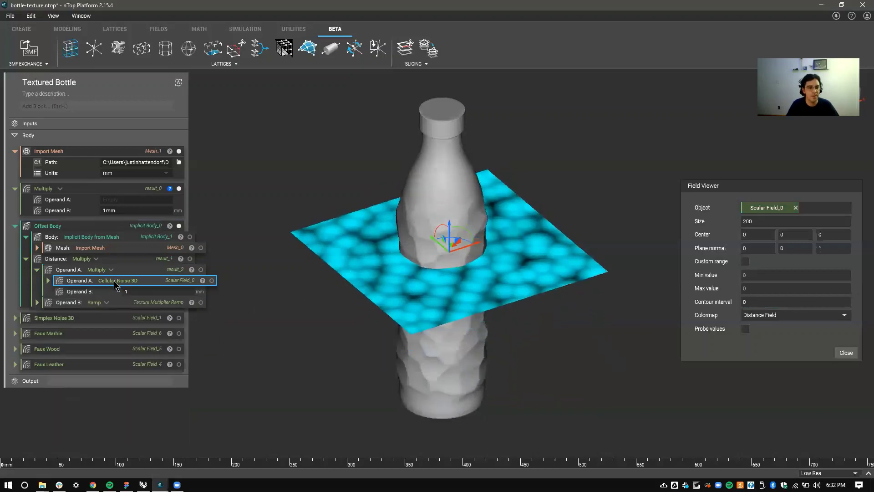
Step: Move Cellular Noise 3D out of the noise Multiply inside Offset Body, then display and expand the Simplex Noise 3D field
{"action": "left_click_drag", "start_coordinate": [114, 285], "coordinate": [109, 318]}
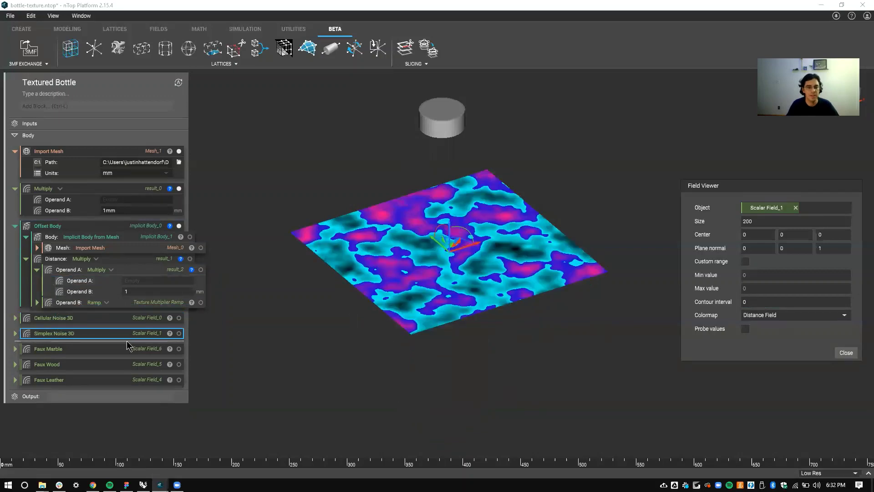
{"action": "double_click", "coordinate": [117, 333]}
{"action": "middle_click_drag", "start_coordinate": [343, 328], "coordinate": [342, 337]}
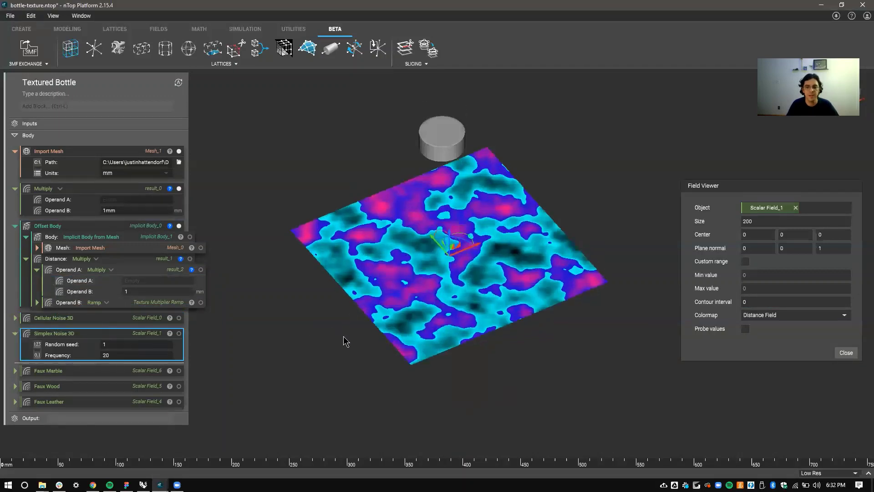
Step: Try 123 as the Random seed of Simplex Noise 3D and settle on 12
{"action": "double_click", "coordinate": [134, 356]}
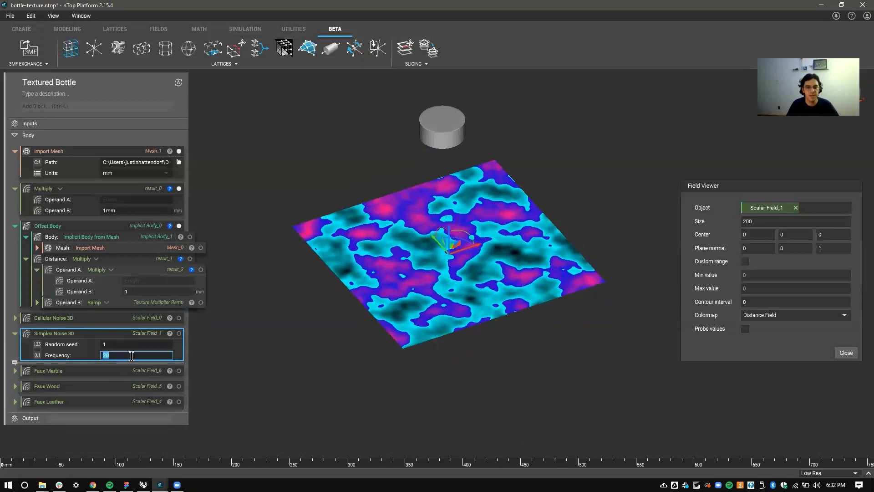
{"action": "double_click", "coordinate": [112, 344]}
{"action": "type", "text": "123"}
{"action": "key", "text": "Return"}
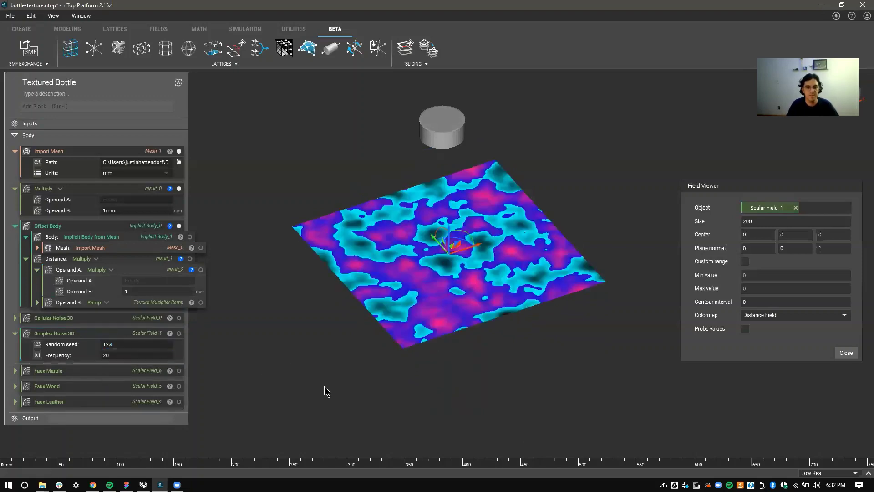
{"action": "left_click", "coordinate": [132, 348]}
{"action": "key", "text": "BackSpace"}
{"action": "key", "text": "Return"}
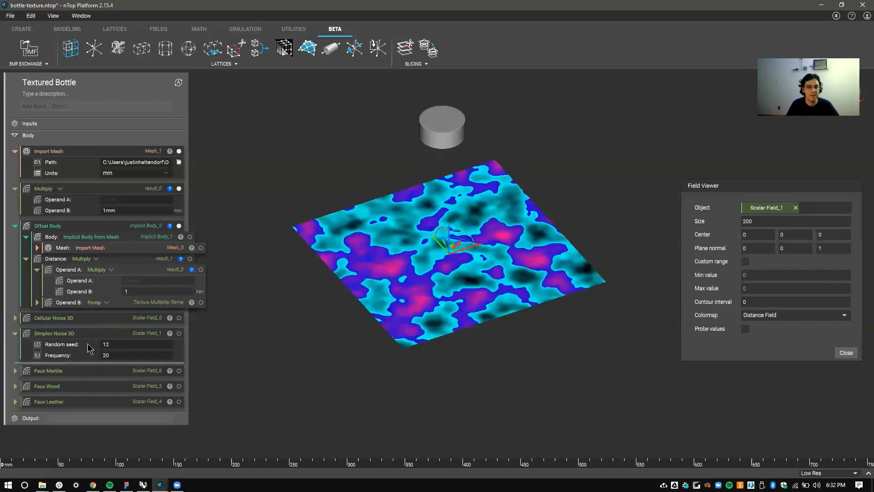
Step: Use Simplex Noise 3D as Operand A of the noise Multiply inside Offset Body and inspect the textured bottle from several angles
{"action": "left_click_drag", "start_coordinate": [113, 341], "coordinate": [185, 288]}
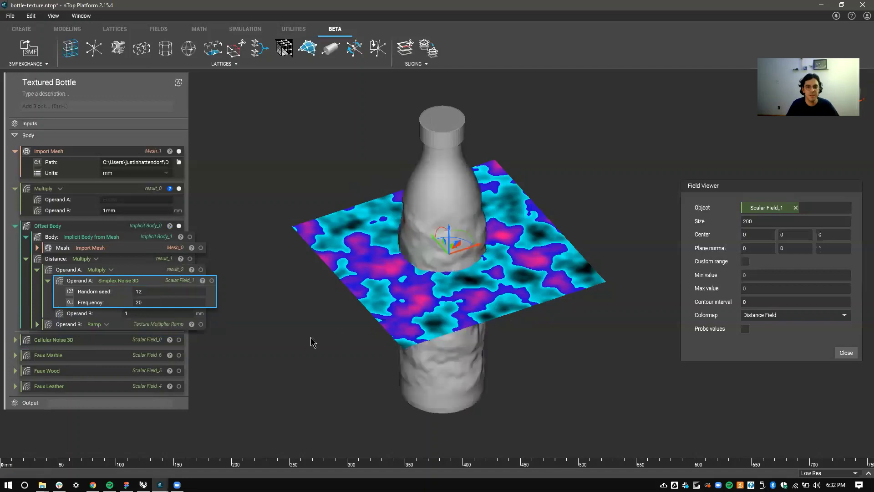
{"action": "right_click_drag", "start_coordinate": [312, 343], "coordinate": [384, 357]}
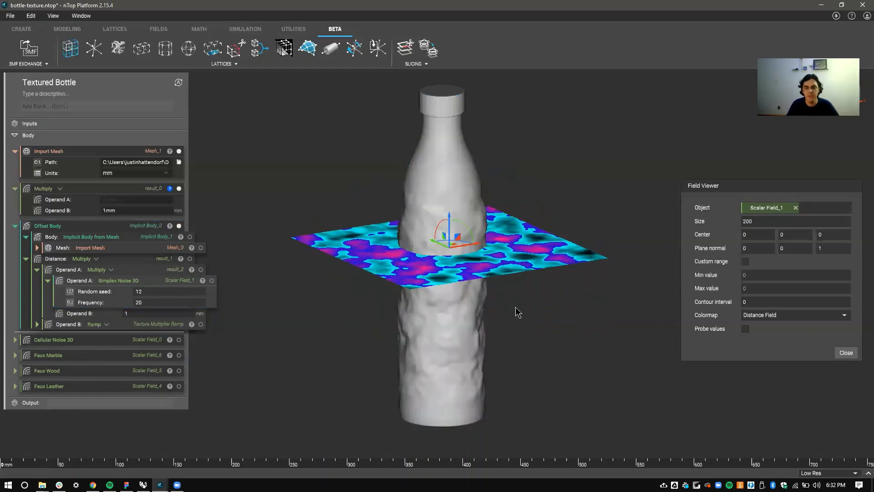
{"action": "right_click_drag", "start_coordinate": [519, 308], "coordinate": [518, 322]}
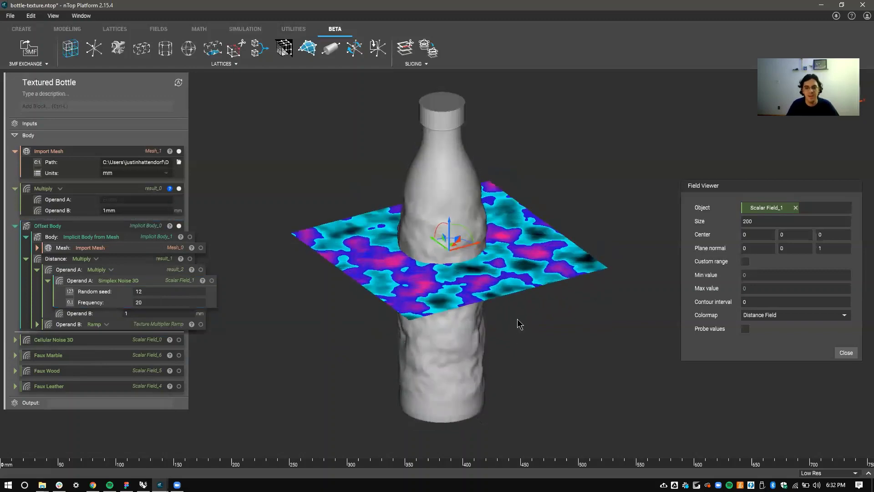
{"action": "right_click_drag", "start_coordinate": [458, 344], "coordinate": [464, 330]}
{"action": "left_click", "coordinate": [464, 330]}
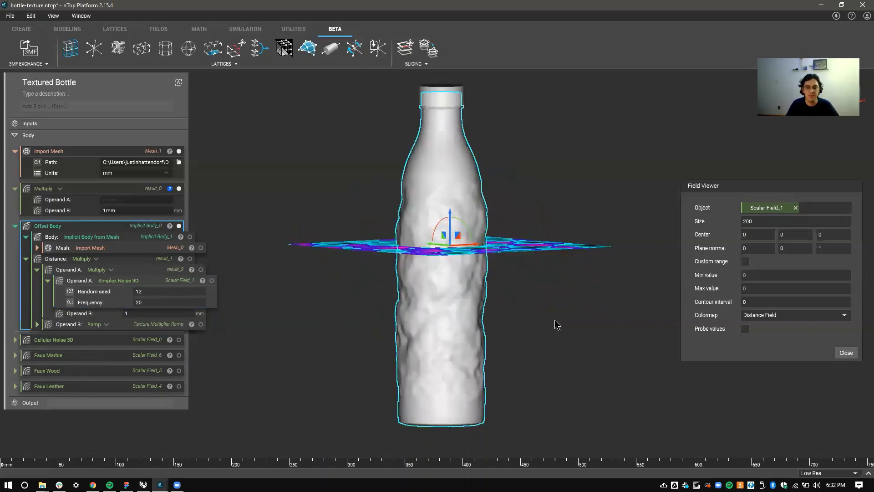
{"action": "right_click_drag", "start_coordinate": [551, 297], "coordinate": [436, 372]}
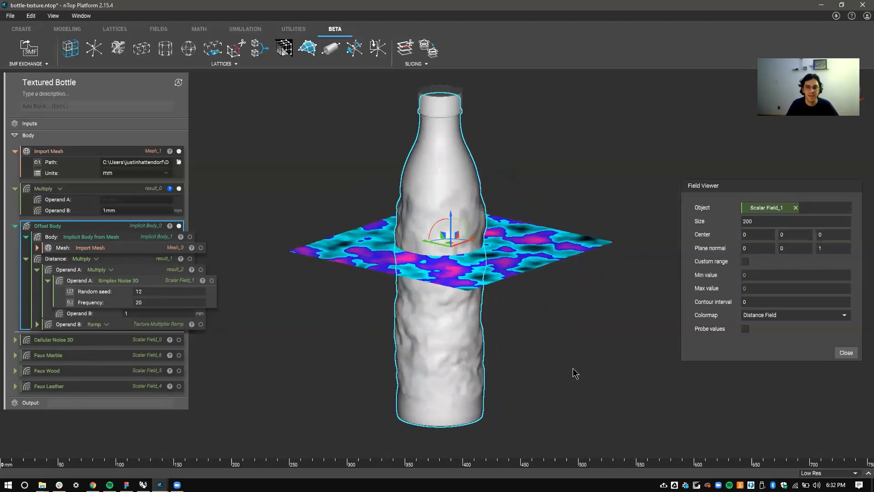
{"action": "left_click", "coordinate": [515, 389]}
{"action": "right_click_drag", "start_coordinate": [502, 337], "coordinate": [496, 348]}
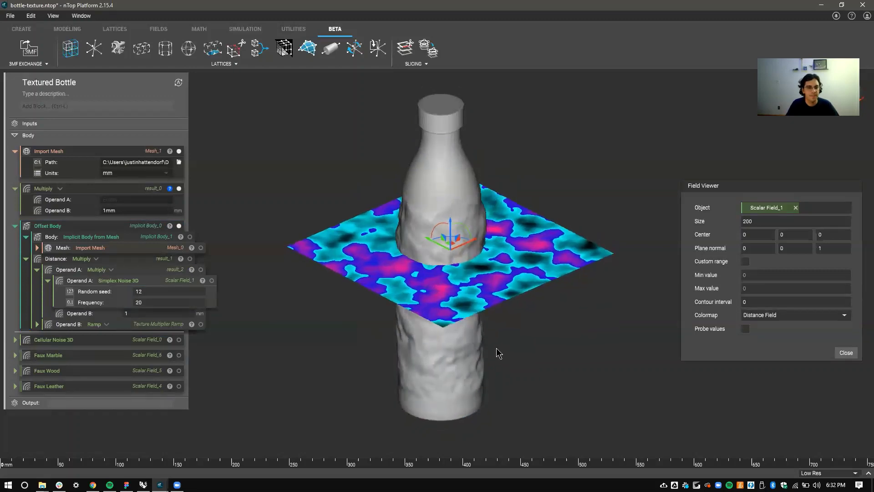
Step: Collapse Simplex Noise 3D and move it out of Offset Body's noise Multiply, back among the standalone noise blocks
{"action": "left_click", "coordinate": [140, 281]}
{"action": "left_click", "coordinate": [151, 281]}
{"action": "double_click", "coordinate": [198, 276]}
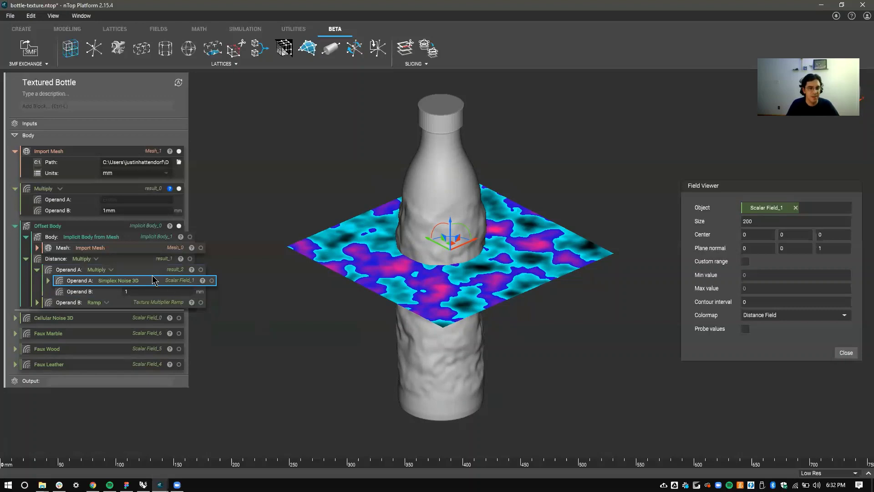
{"action": "left_click_drag", "start_coordinate": [153, 281], "coordinate": [143, 315]}
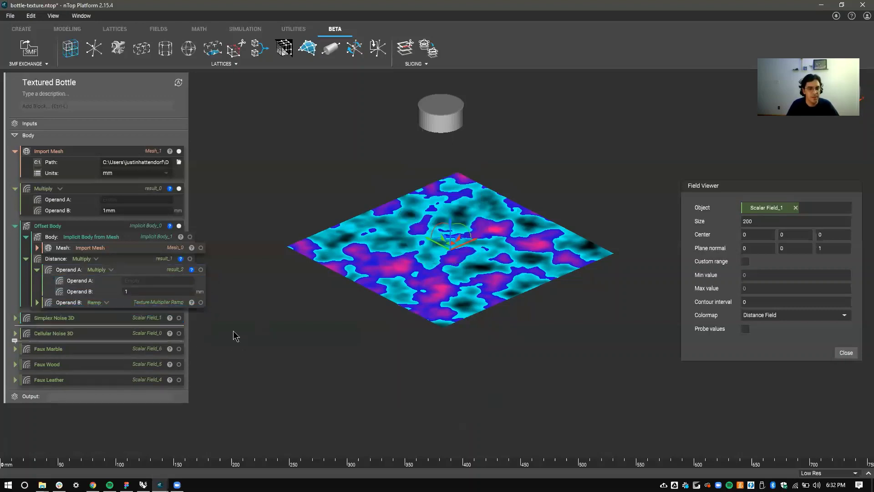
Step: Expand the Faux Marble, Faux Wood and Faux Leather blocks to review their inputs, and collapse all three again
{"action": "double_click", "coordinate": [105, 349]}
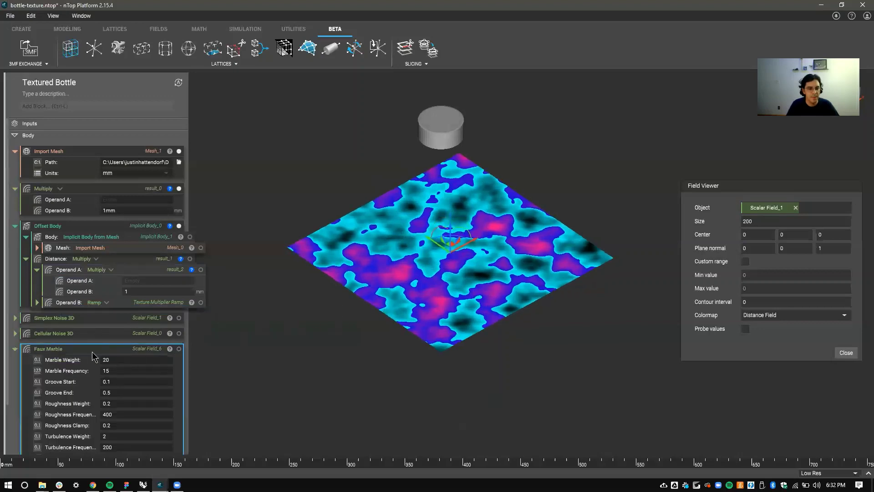
{"action": "scroll", "coordinate": [85, 361], "scroll_direction": "down", "scroll_amount": 2}
{"action": "scroll", "coordinate": [84, 350], "scroll_direction": "down", "scroll_amount": 1}
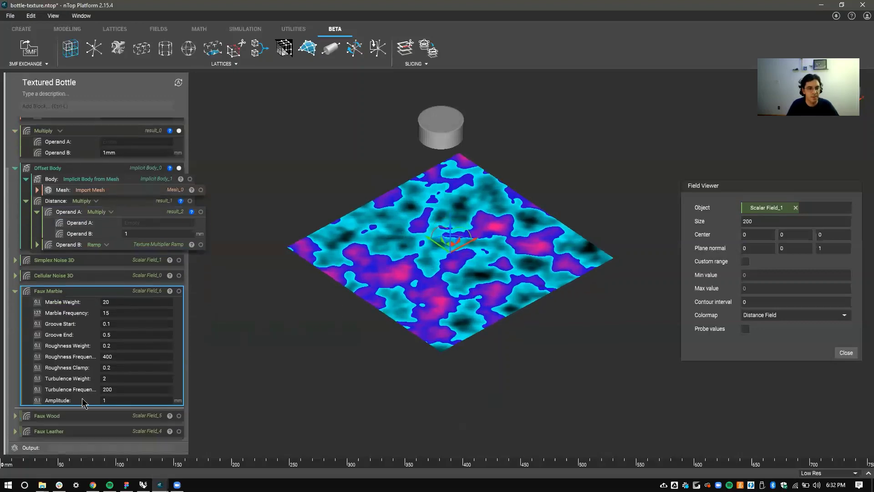
{"action": "left_click", "coordinate": [90, 416]}
{"action": "double_click", "coordinate": [91, 416]}
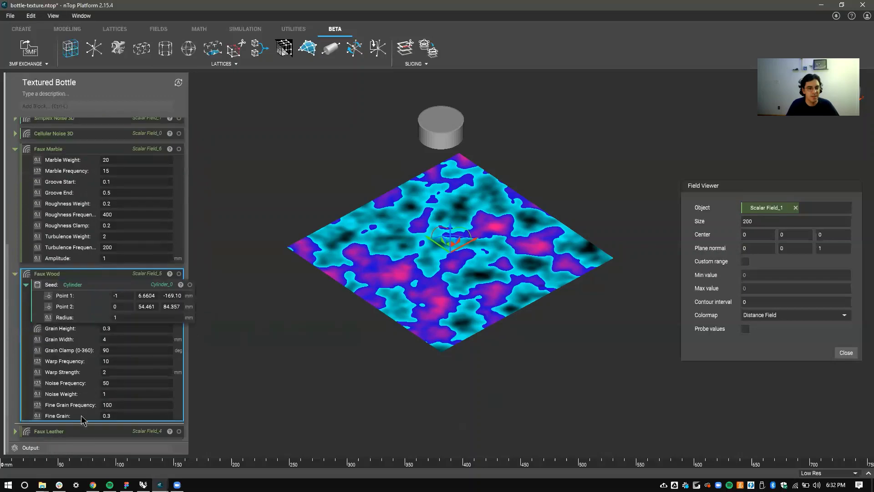
{"action": "double_click", "coordinate": [89, 431]}
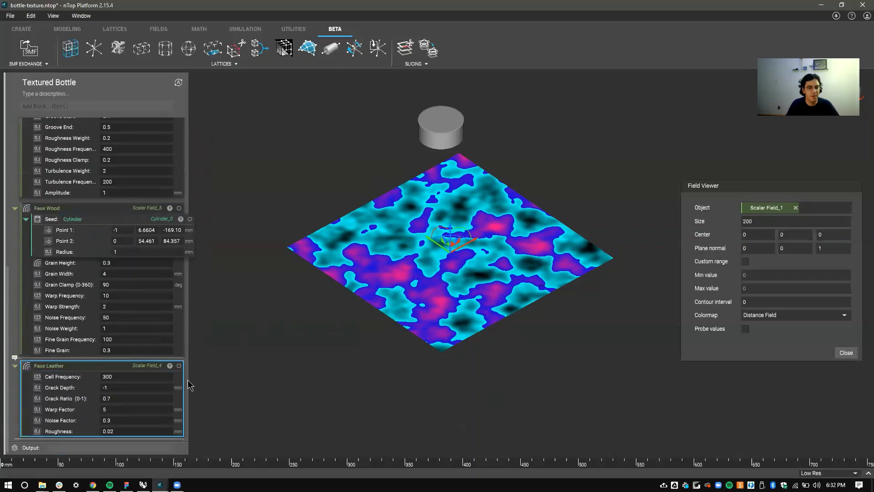
{"action": "double_click", "coordinate": [91, 367]}
{"action": "left_click", "coordinate": [94, 275]}
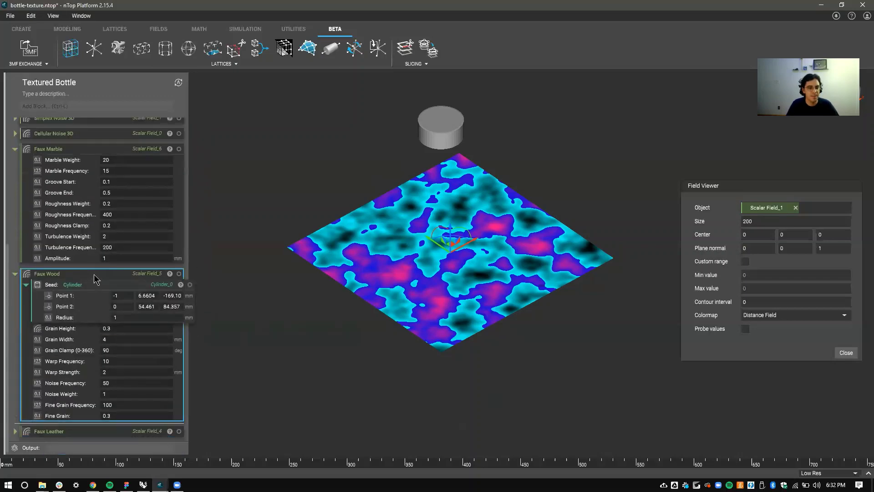
{"action": "double_click", "coordinate": [94, 275]}
{"action": "left_click", "coordinate": [83, 318]}
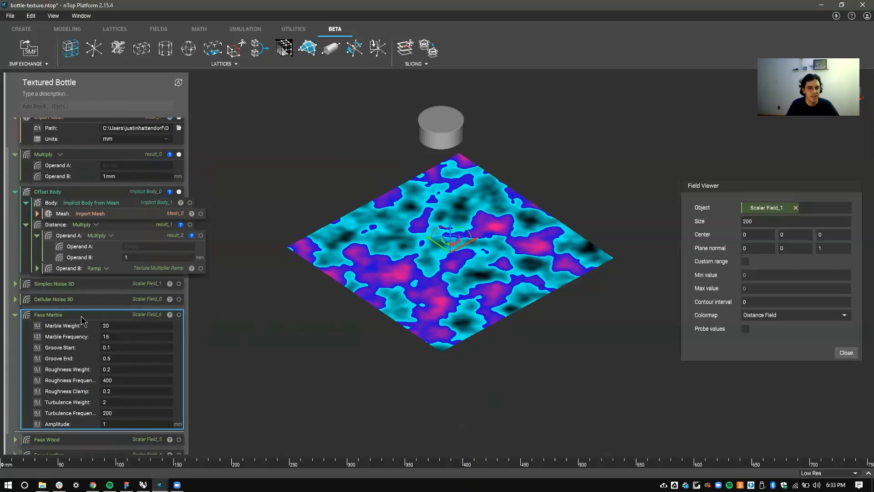
{"action": "double_click", "coordinate": [82, 318]}
Step: Expand Faux Leather, display its field on the plane with the Turbo colormap, and examine the cell pattern up close
{"action": "left_click", "coordinate": [91, 379]}
{"action": "double_click", "coordinate": [125, 383]}
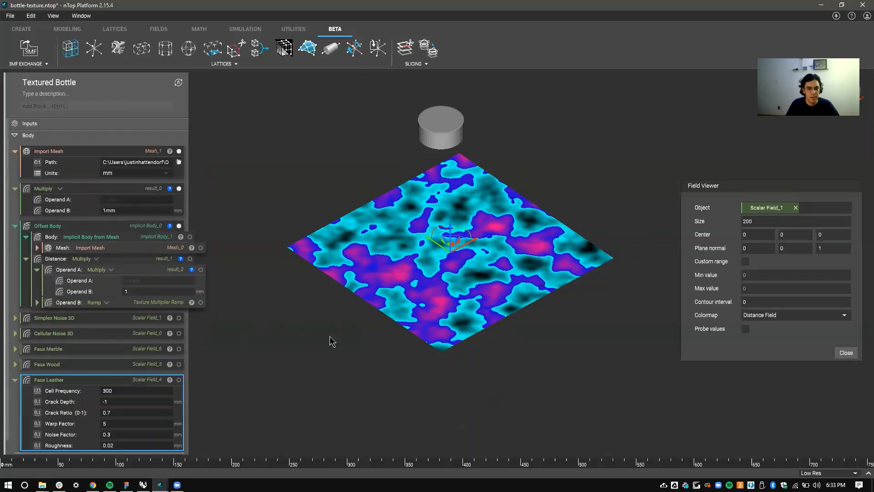
{"action": "left_click", "coordinate": [779, 315]}
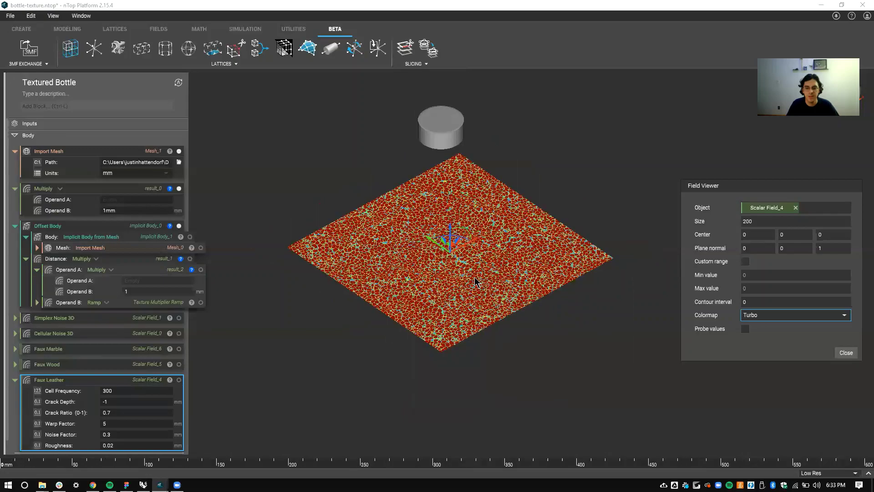
{"action": "scroll", "coordinate": [475, 277], "scroll_direction": "up", "scroll_amount": 5}
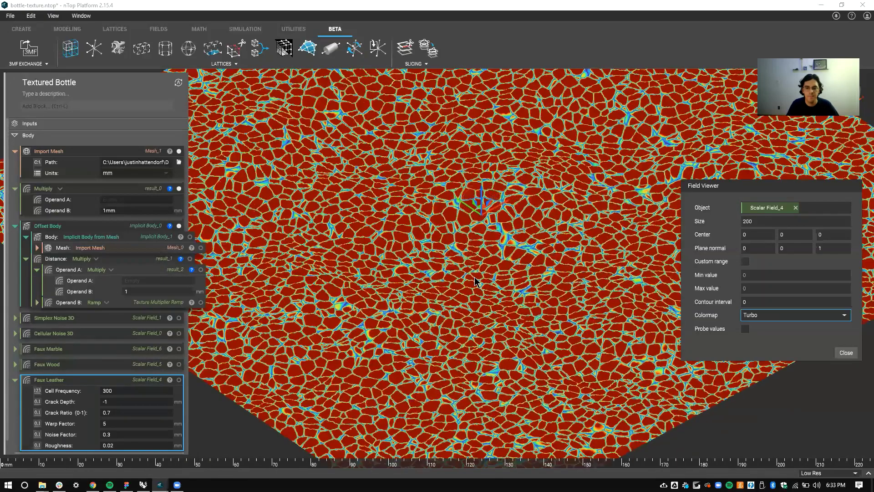
{"action": "right_click_drag", "start_coordinate": [475, 279], "coordinate": [481, 310]}
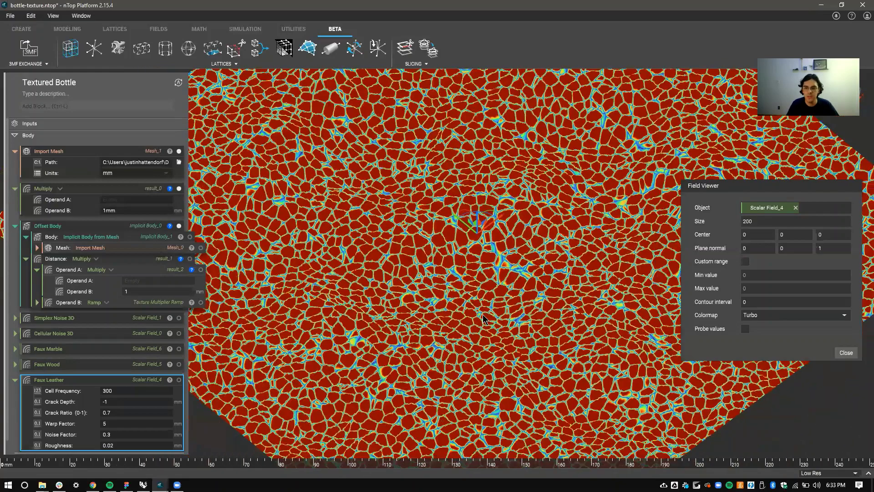
{"action": "scroll", "coordinate": [484, 319], "scroll_direction": "down", "scroll_amount": 1}
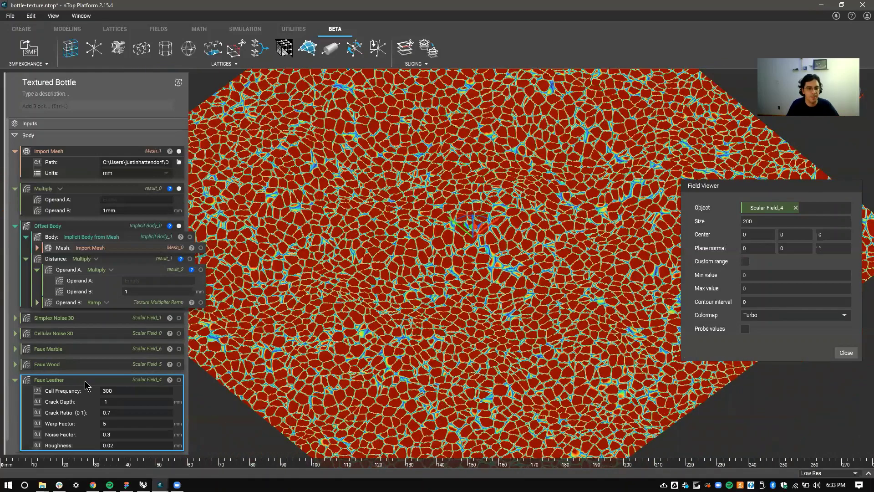
{"action": "scroll", "coordinate": [380, 347], "scroll_direction": "down", "scroll_amount": 2}
{"action": "right_click_drag", "start_coordinate": [381, 347], "coordinate": [379, 331]}
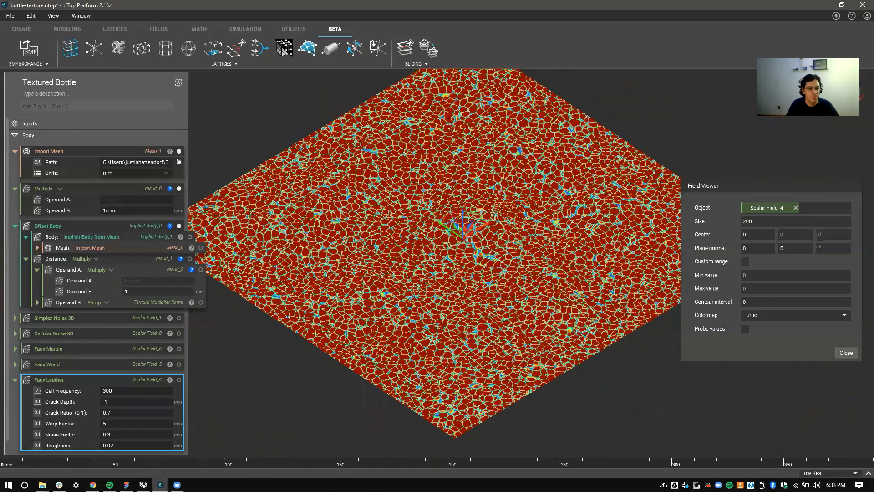
Step: Switch to the faux-leather.ntop window and examine the Leather Field on the plane
{"action": "left_click", "coordinate": [160, 484]}
{"action": "left_click", "coordinate": [151, 436]}
{"action": "left_click", "coordinate": [159, 484]}
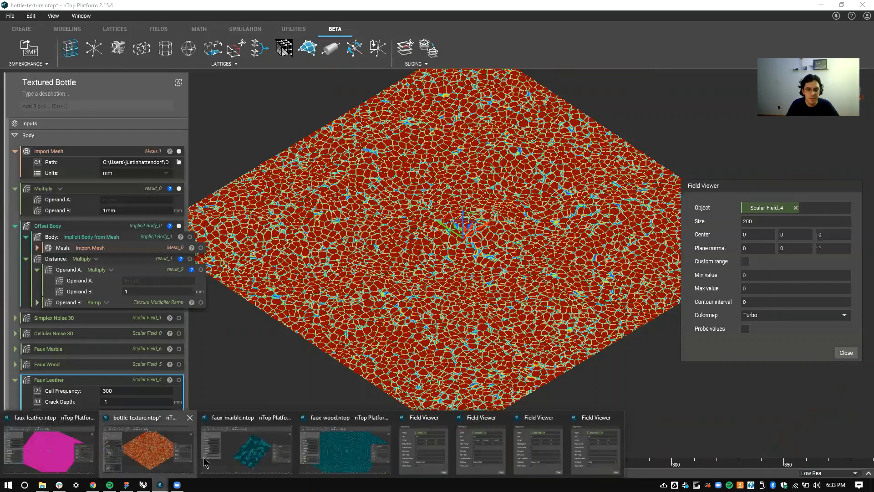
{"action": "left_click", "coordinate": [87, 452]}
{"action": "right_click_drag", "start_coordinate": [445, 341], "coordinate": [428, 328]}
{"action": "scroll", "coordinate": [427, 336], "scroll_direction": "down", "scroll_amount": 3}
{"action": "scroll", "coordinate": [425, 336], "scroll_direction": "up", "scroll_amount": 1}
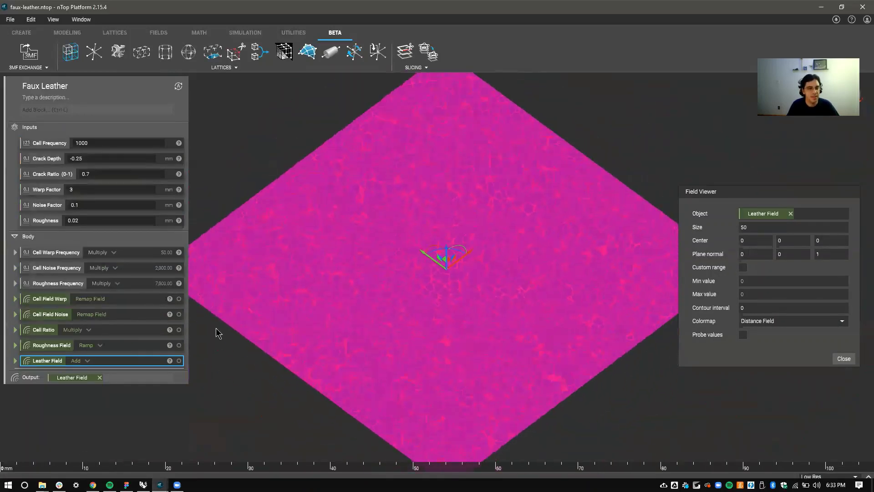
Step: Expand Cell Field Warp and its nested Remap Field, and display the innermost Cellular Noise 3D field with Cell Frequency as its frequency
{"action": "double_click", "coordinate": [128, 302]}
{"action": "double_click", "coordinate": [140, 325]}
{"action": "left_click", "coordinate": [177, 323]}
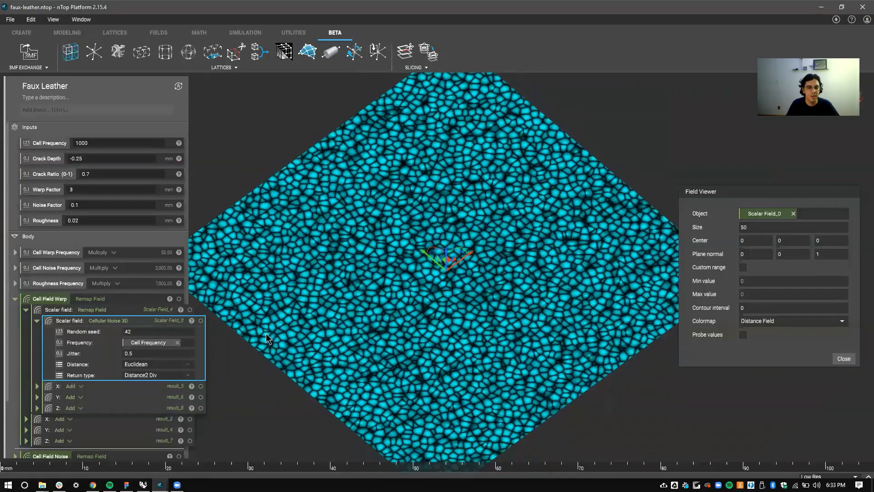
{"action": "right_click_drag", "start_coordinate": [439, 332], "coordinate": [432, 319]}
{"action": "scroll", "coordinate": [432, 319], "scroll_direction": "down", "scroll_amount": 2}
{"action": "scroll", "coordinate": [432, 319], "scroll_direction": "up", "scroll_amount": 2}
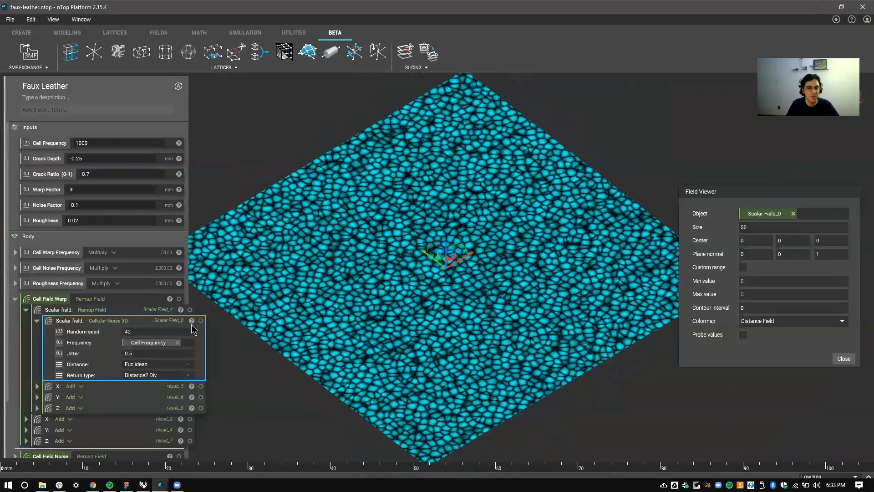
Step: Display the nested Remap Field, expand its X Add down to the Multiply, and display the Cellular Noise 3D driving the X warp
{"action": "left_click", "coordinate": [135, 313]}
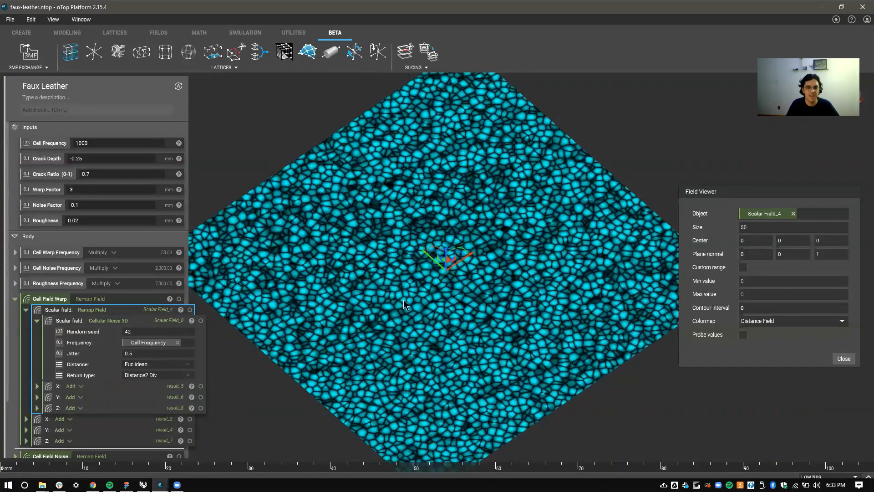
{"action": "left_click", "coordinate": [142, 389]}
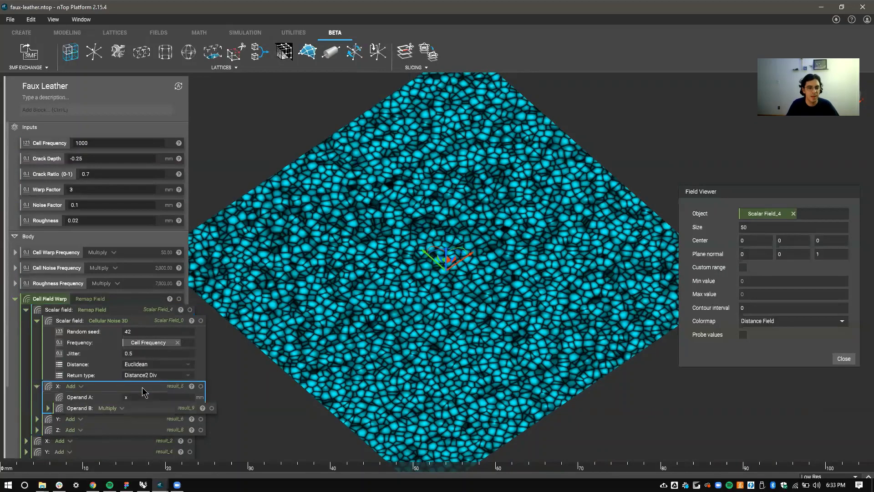
{"action": "left_click", "coordinate": [152, 408]}
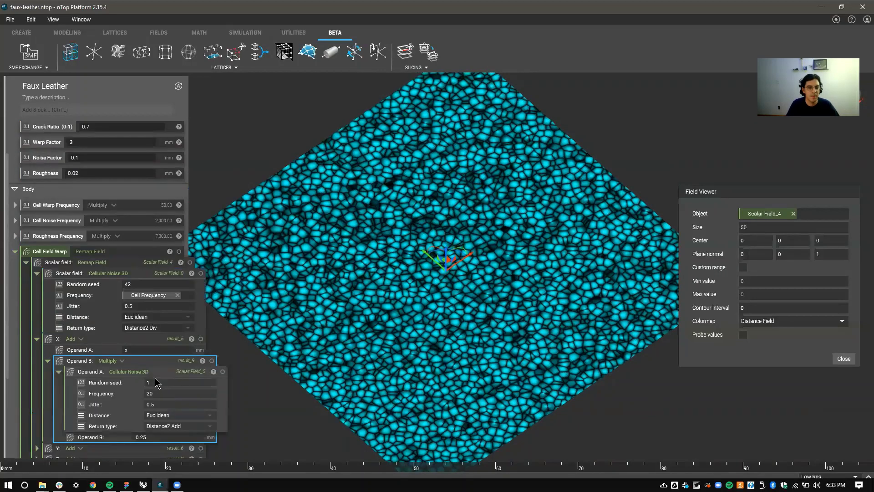
{"action": "left_click", "coordinate": [158, 372]}
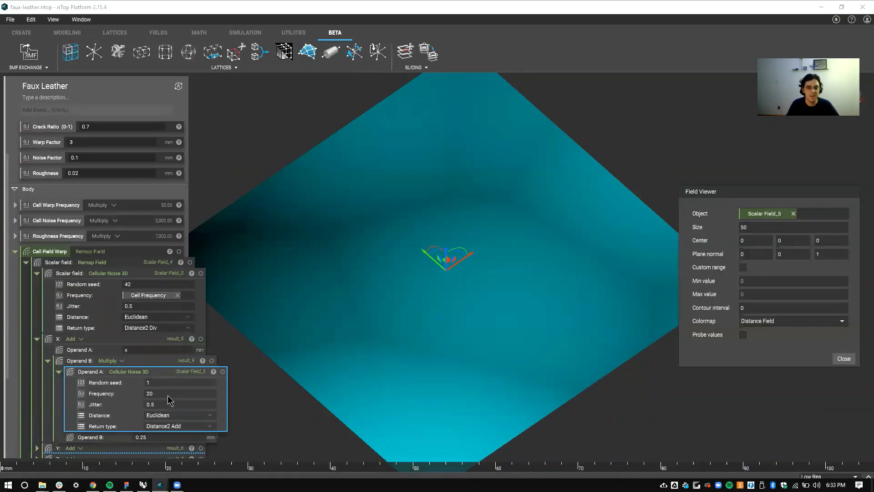
Step: Set the Frequency of the X warp's Cellular Noise 3D to 40
{"action": "double_click", "coordinate": [169, 394]}
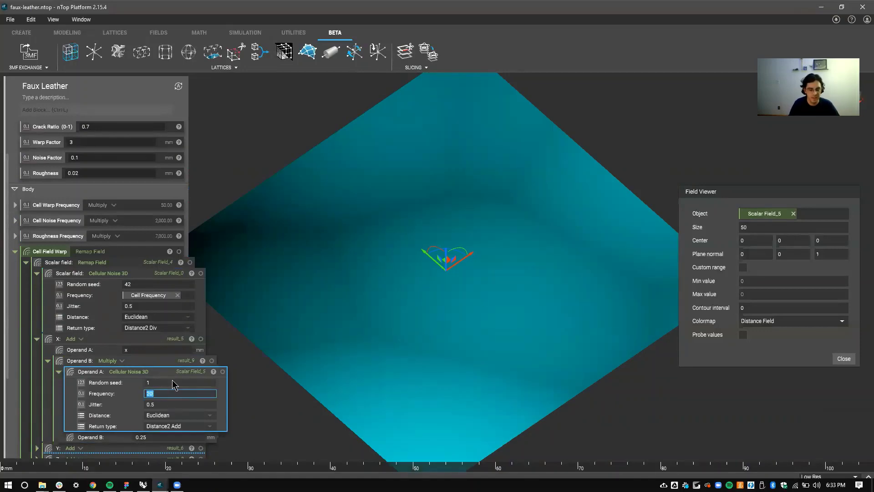
{"action": "type", "text": "40"}
{"action": "key", "text": "Return"}
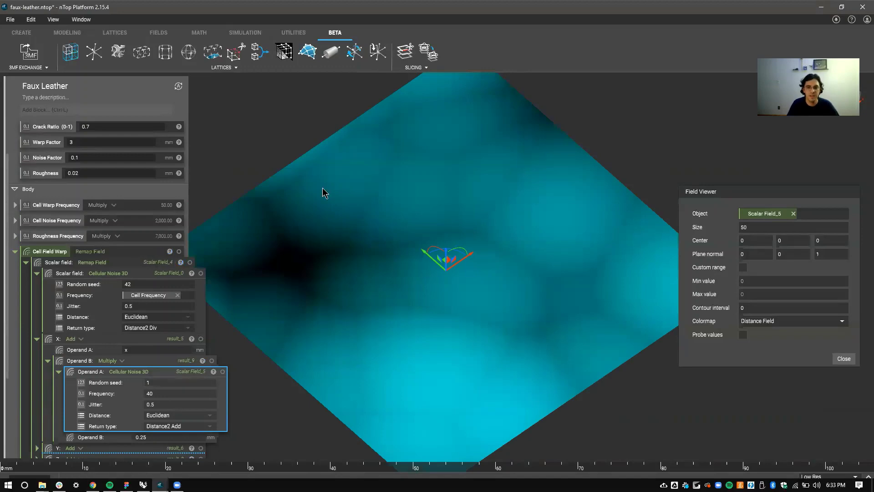
Step: Collapse the X warp's Cellular Noise 3D, then display the base Cellular Noise 3D and the nested Remap Field to compare them
{"action": "left_click", "coordinate": [103, 362]}
{"action": "left_click", "coordinate": [111, 275]}
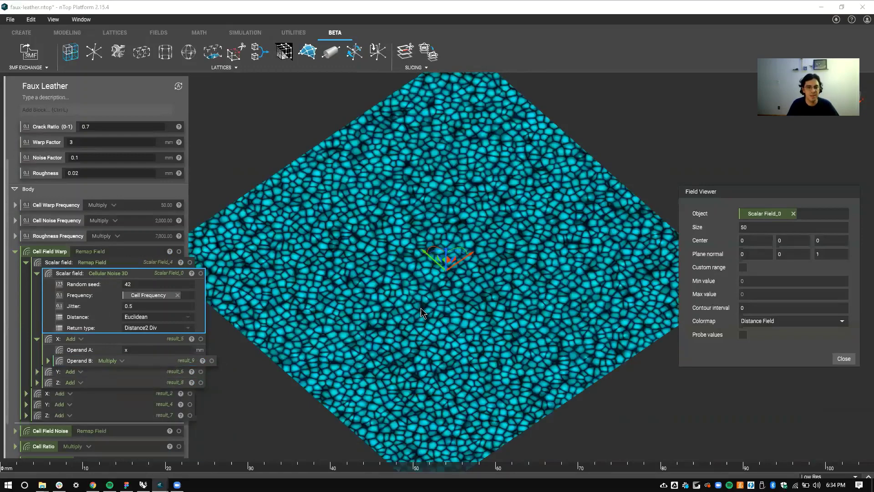
{"action": "left_click", "coordinate": [149, 262]}
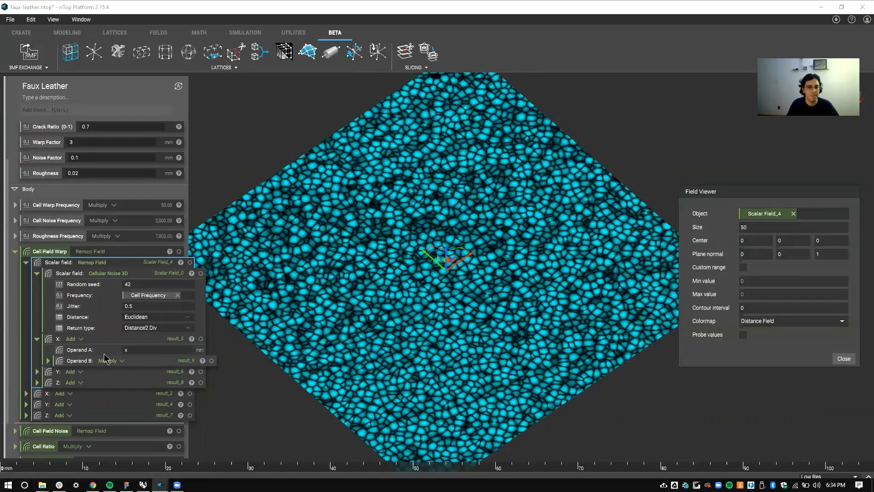
{"action": "scroll", "coordinate": [391, 237], "scroll_direction": "down", "scroll_amount": 2}
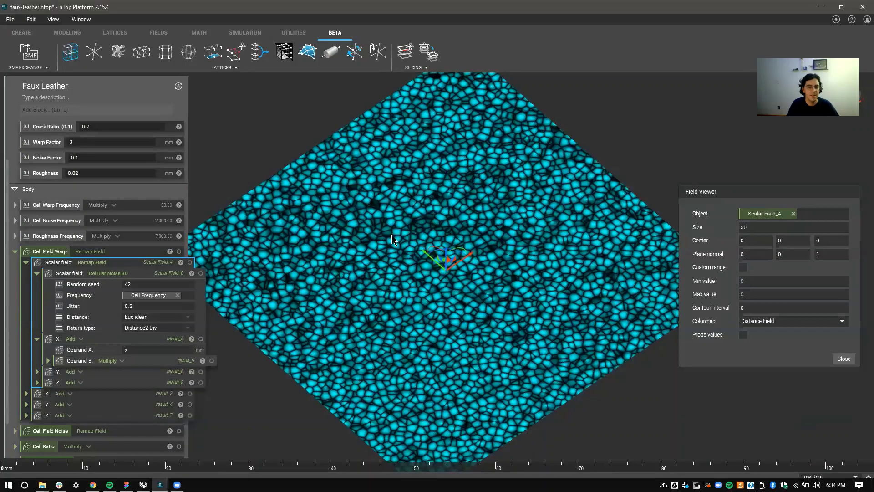
{"action": "right_click_drag", "start_coordinate": [391, 237], "coordinate": [366, 316]}
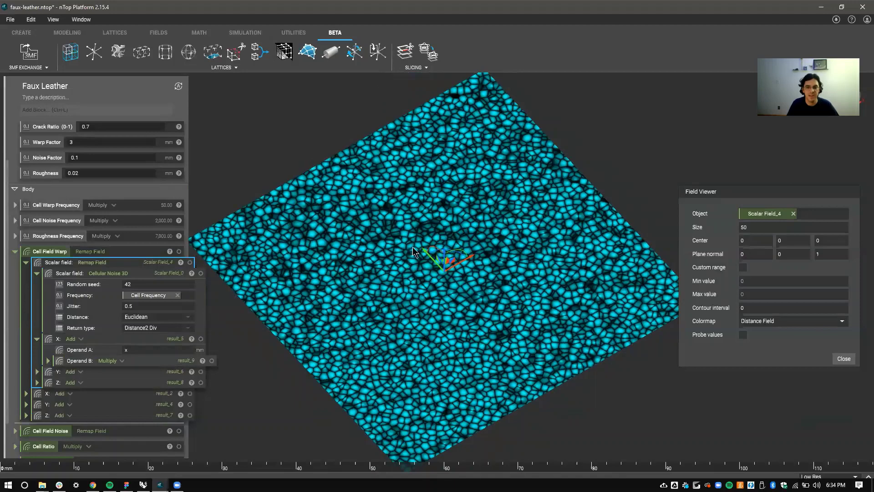
Step: Collapse the base Cellular Noise 3D and the nested Remap Field, and display Cell Field Warp to examine its distorted cells
{"action": "left_click", "coordinate": [82, 274]}
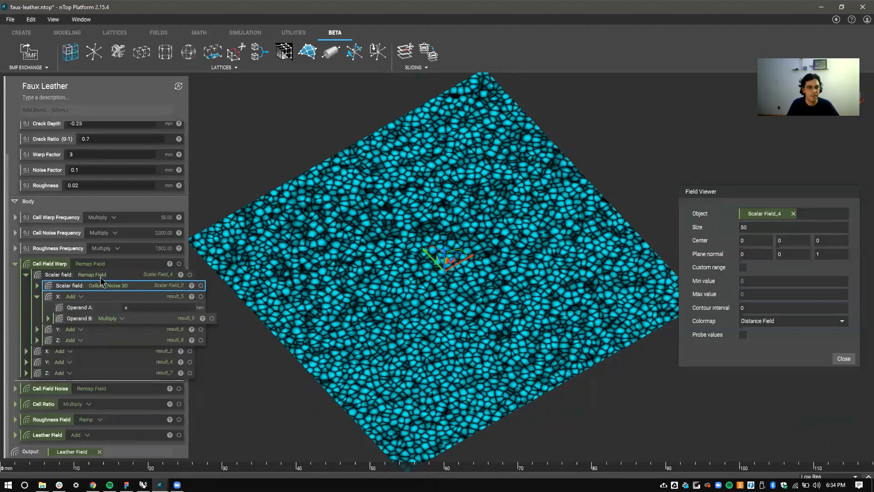
{"action": "left_click", "coordinate": [101, 275]}
{"action": "left_click", "coordinate": [112, 298]}
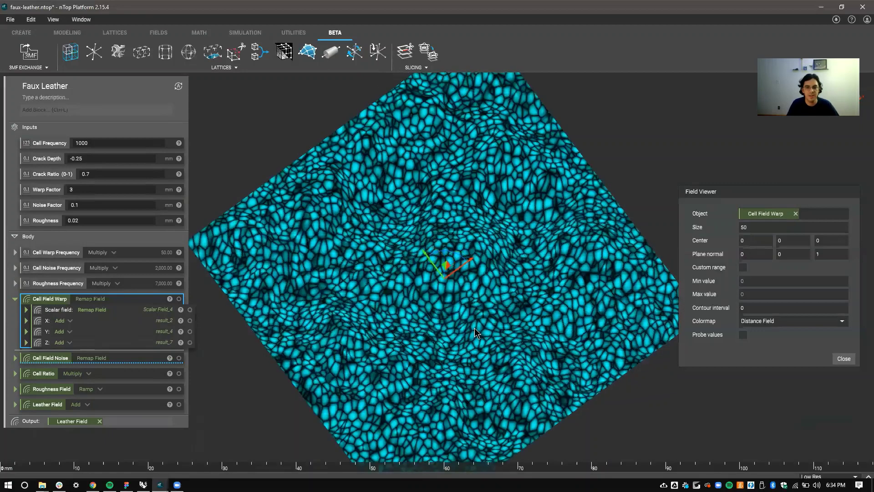
{"action": "right_click_drag", "start_coordinate": [476, 338], "coordinate": [342, 281]}
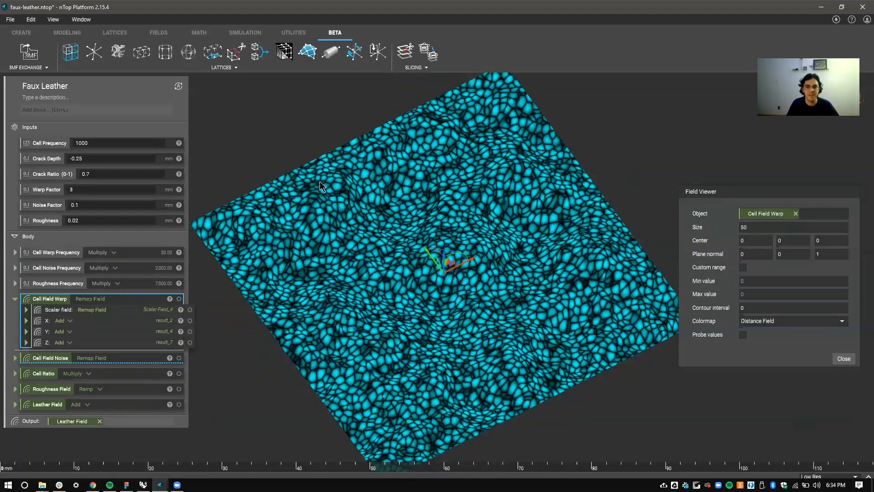
{"action": "right_click_drag", "start_coordinate": [513, 337], "coordinate": [421, 346]}
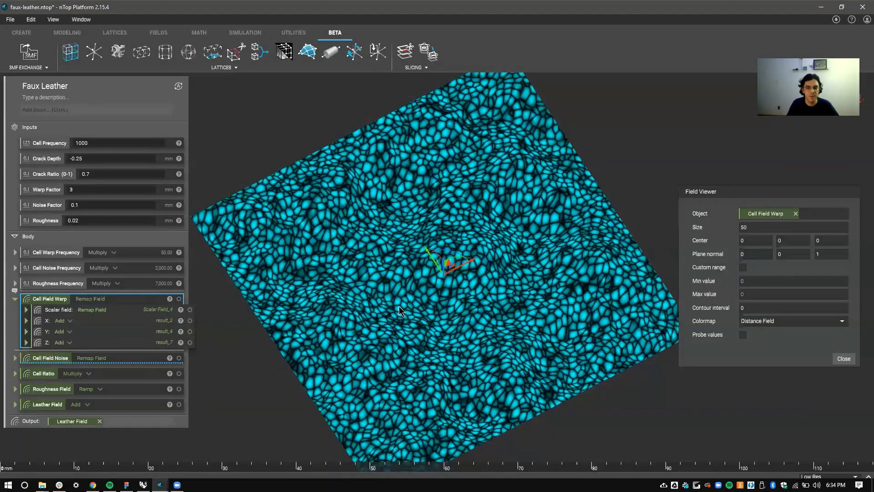
Step: Expand Cell Field Noise and its X Add down to the Simplex Noise 3D, and display that noise field
{"action": "left_click", "coordinate": [127, 360]}
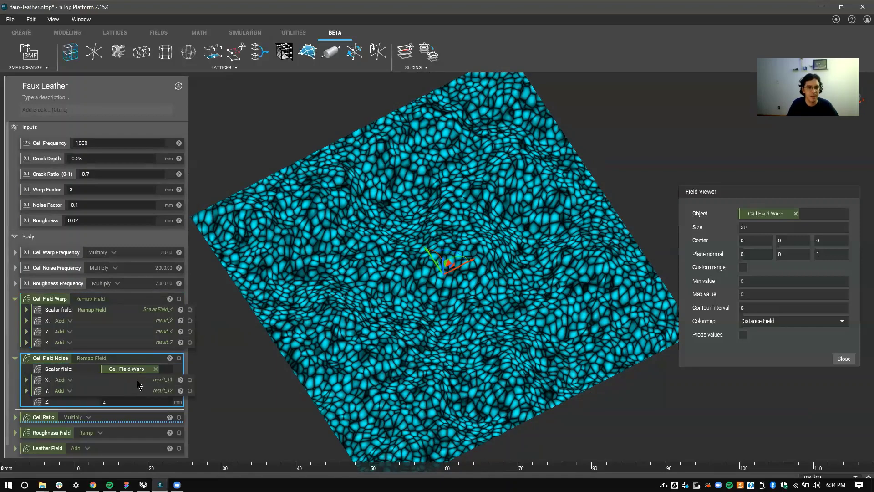
{"action": "double_click", "coordinate": [117, 384]}
{"action": "left_click", "coordinate": [150, 398]}
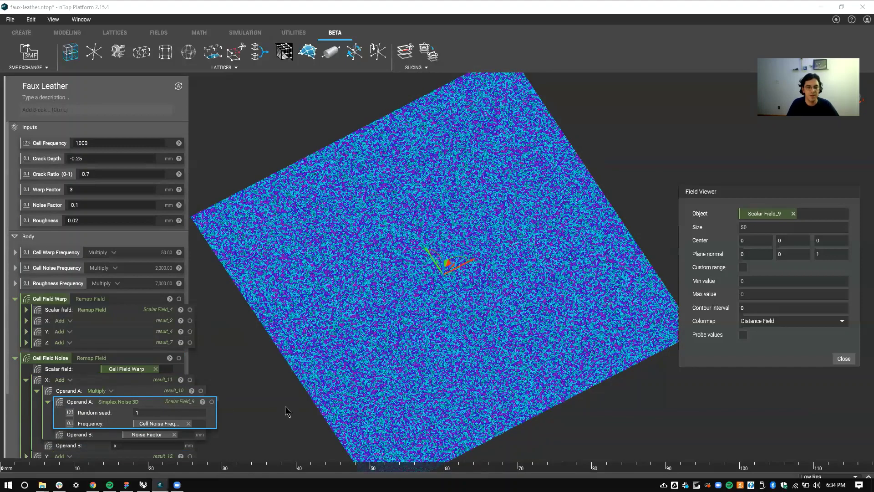
{"action": "left_click", "coordinate": [117, 379]}
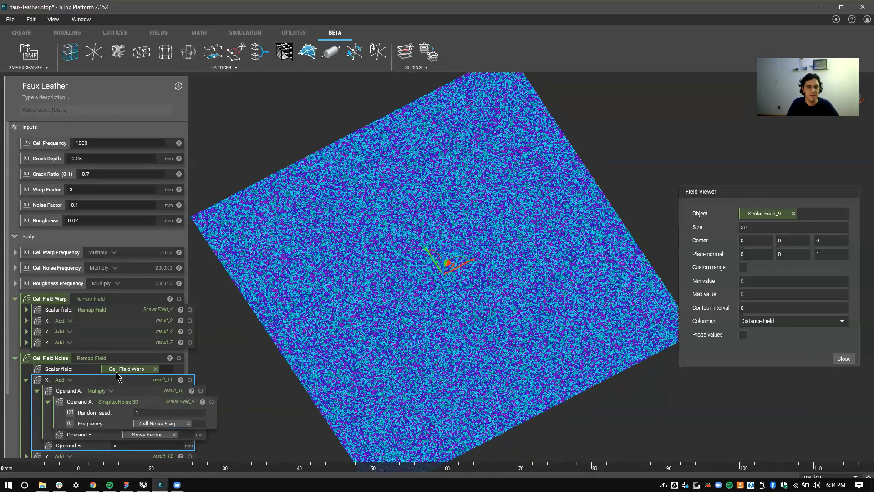
Step: Display Cell Field Noise and examine the jagged cell edges up close and across the plane
{"action": "left_click", "coordinate": [111, 359]}
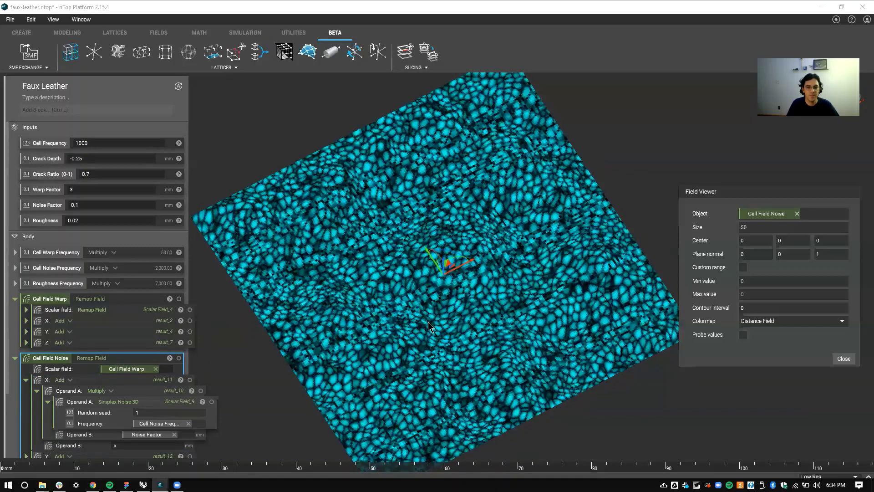
{"action": "scroll", "coordinate": [436, 323], "scroll_direction": "up", "scroll_amount": 3}
{"action": "scroll", "coordinate": [391, 273], "scroll_direction": "up", "scroll_amount": 3}
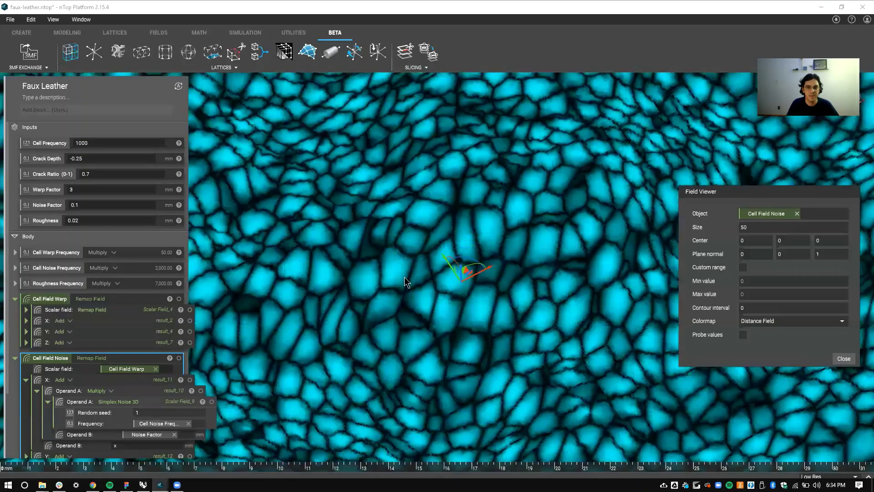
{"action": "scroll", "coordinate": [405, 289], "scroll_direction": "up", "scroll_amount": 2}
{"action": "scroll", "coordinate": [437, 347], "scroll_direction": "down", "scroll_amount": 4}
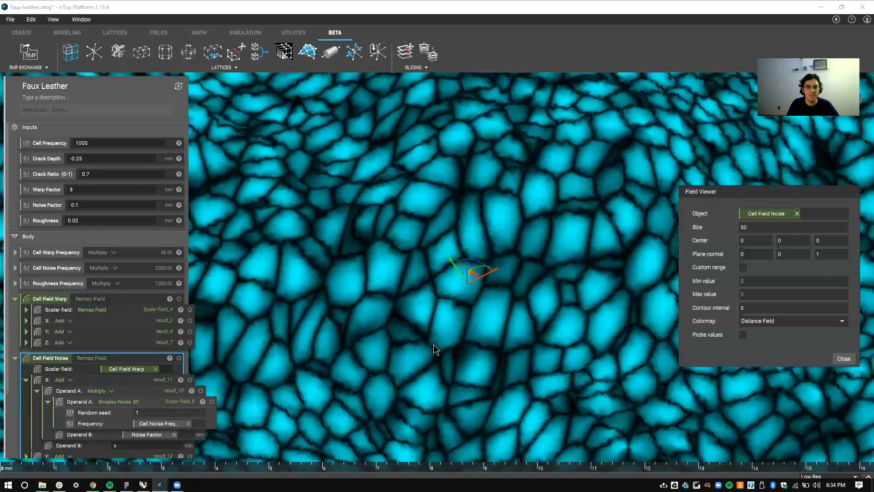
{"action": "right_click_drag", "start_coordinate": [425, 332], "coordinate": [324, 217]}
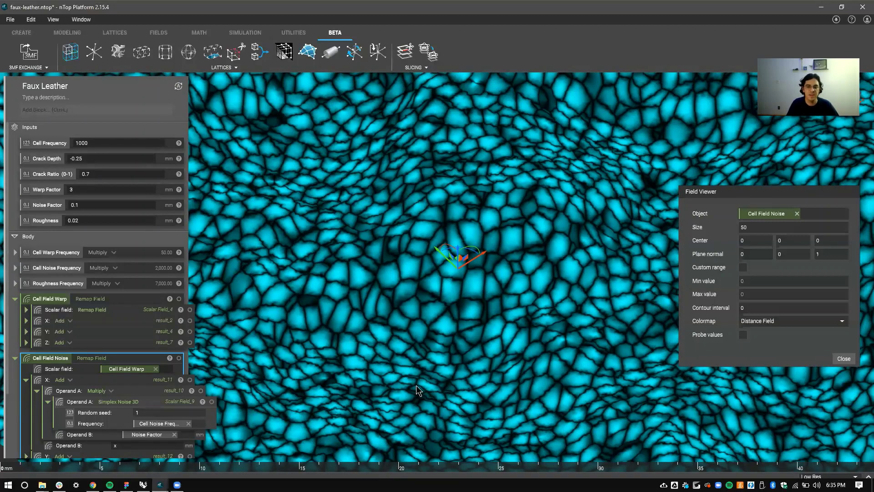
{"action": "right_click_drag", "start_coordinate": [448, 362], "coordinate": [303, 354]}
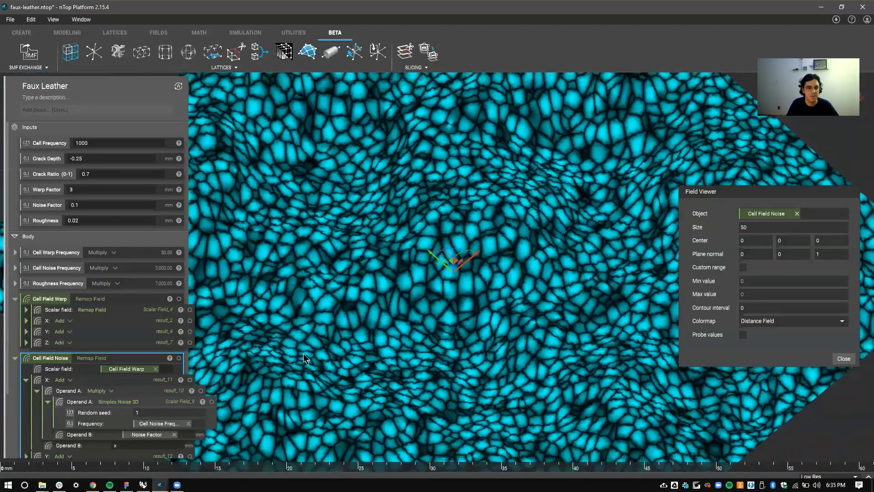
Step: Collapse Cell Field Noise, review the nested Remap Field inside Cell Field Warp, and examine the cell pattern across the plane
{"action": "double_click", "coordinate": [126, 362]}
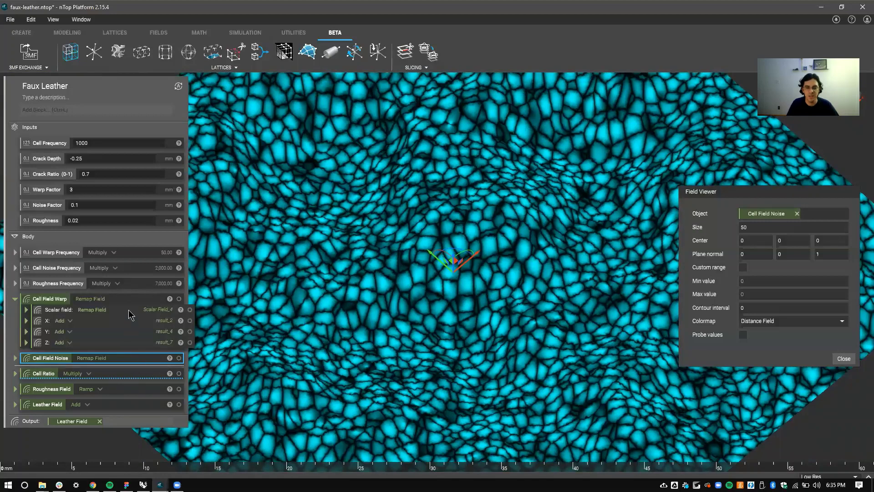
{"action": "left_click", "coordinate": [147, 313]}
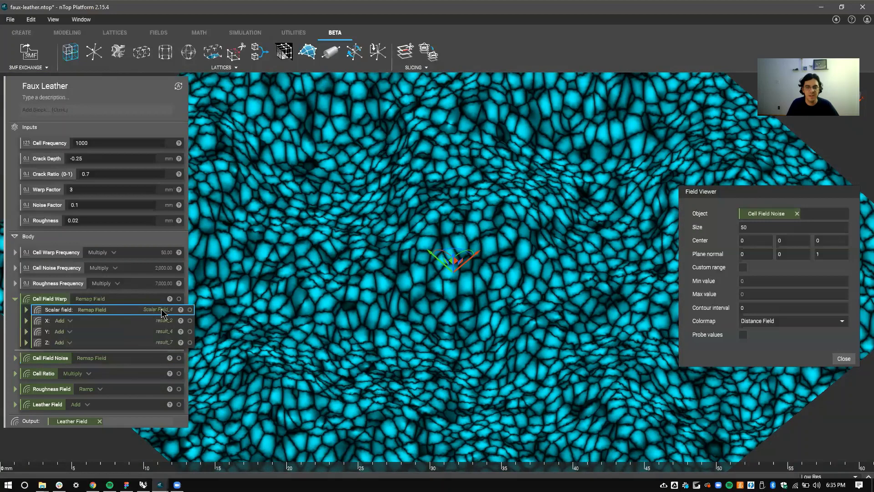
{"action": "double_click", "coordinate": [126, 309]}
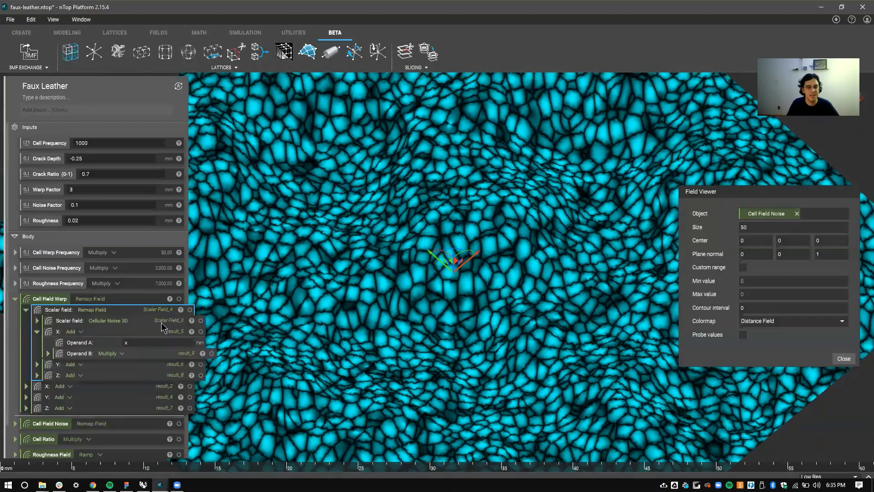
{"action": "double_click", "coordinate": [139, 310]}
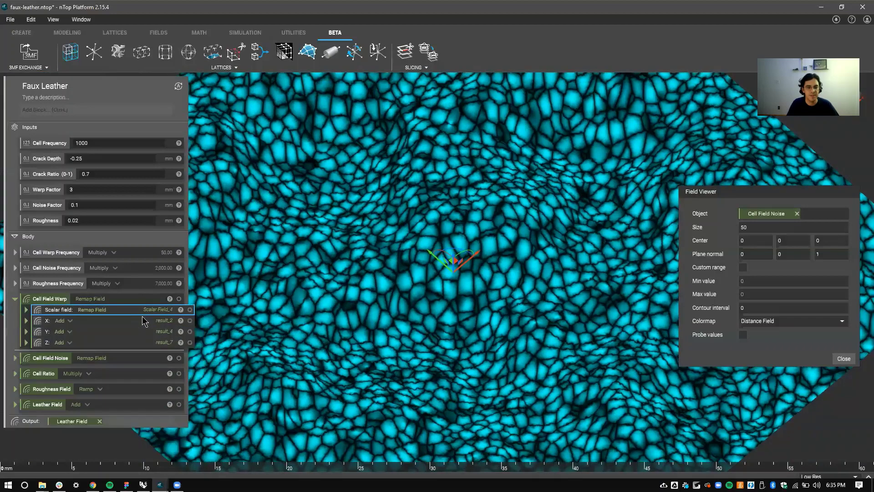
{"action": "left_click_drag", "start_coordinate": [131, 302], "coordinate": [128, 331]}
{"action": "scroll", "coordinate": [382, 370], "scroll_direction": "down", "scroll_amount": 3}
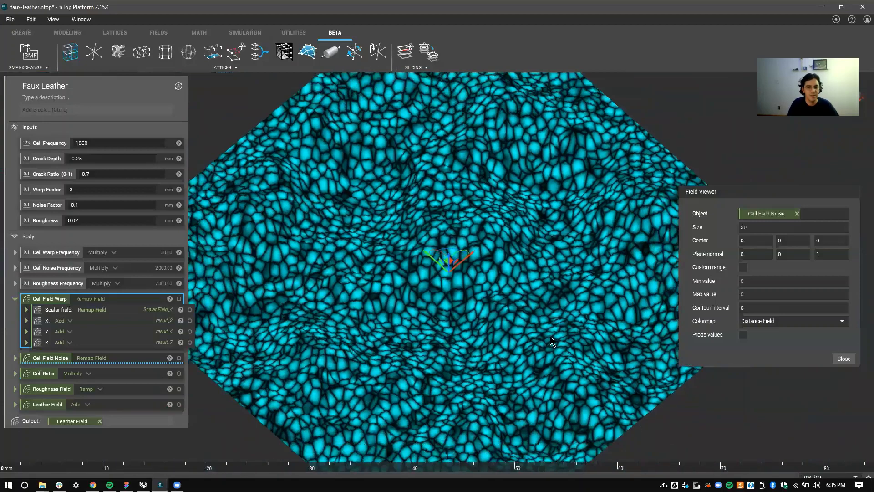
{"action": "right_click_drag", "start_coordinate": [549, 337], "coordinate": [359, 197]}
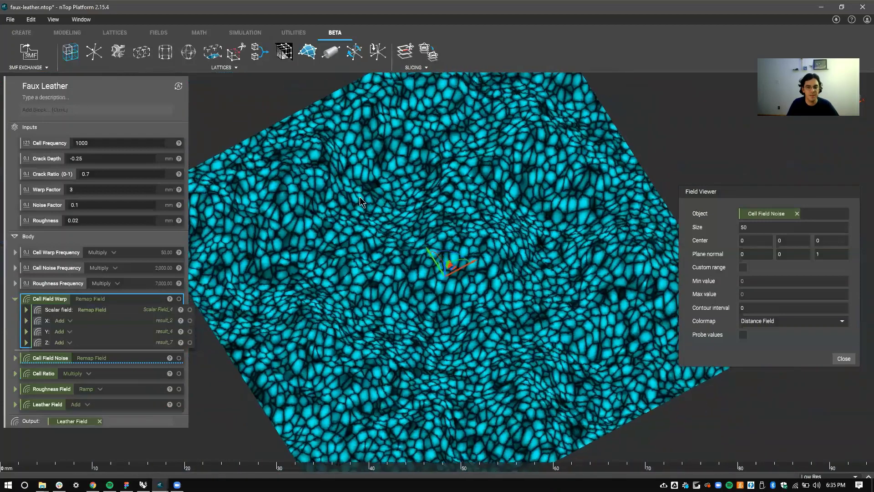
Step: Collapse Cell Field Warp, expand Cell Ratio with its Clamp, and display Cell Ratio to examine the cracks between the cells
{"action": "key", "text": "Left"}
{"action": "left_click", "coordinate": [127, 335]}
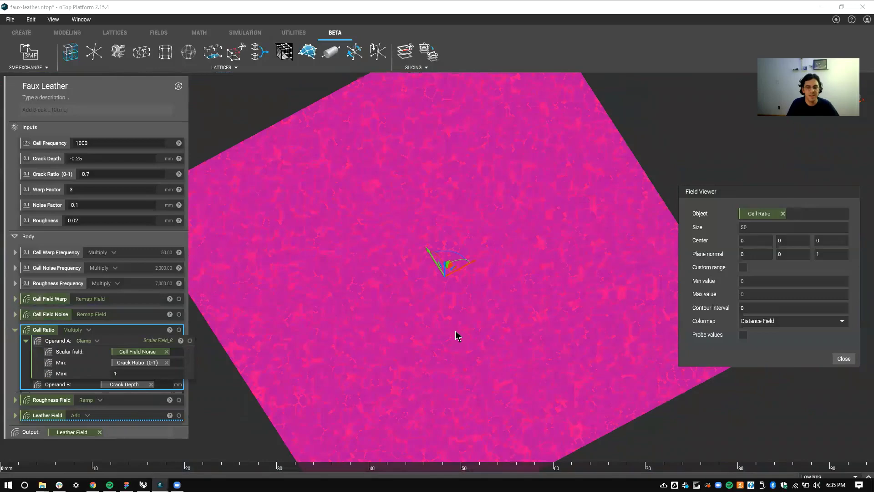
{"action": "scroll", "coordinate": [457, 336], "scroll_direction": "up", "scroll_amount": 5}
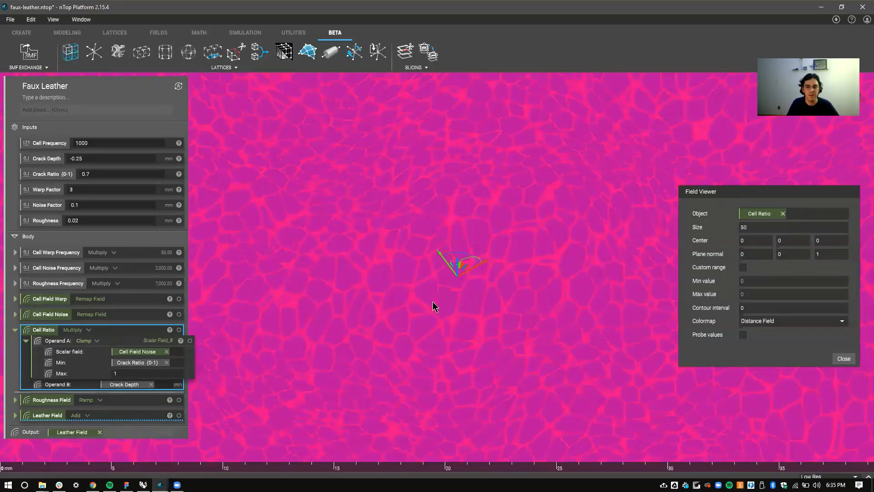
{"action": "scroll", "coordinate": [366, 369], "scroll_direction": "down", "scroll_amount": 5}
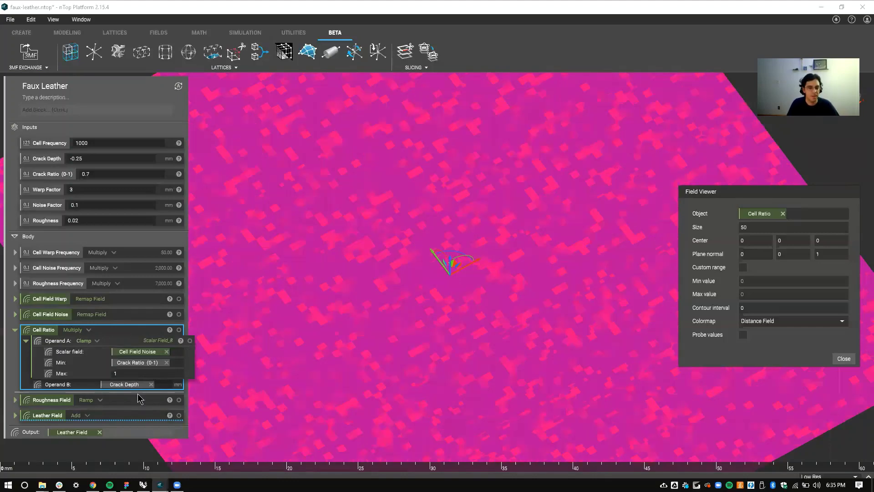
Step: Collapse Cell Ratio, expand Roughness Field and its Simplex Noise 3D, and display that noise field
{"action": "left_click", "coordinate": [131, 349]}
{"action": "double_click", "coordinate": [135, 348]}
{"action": "left_click", "coordinate": [128, 356]}
{"action": "key", "text": "f"}
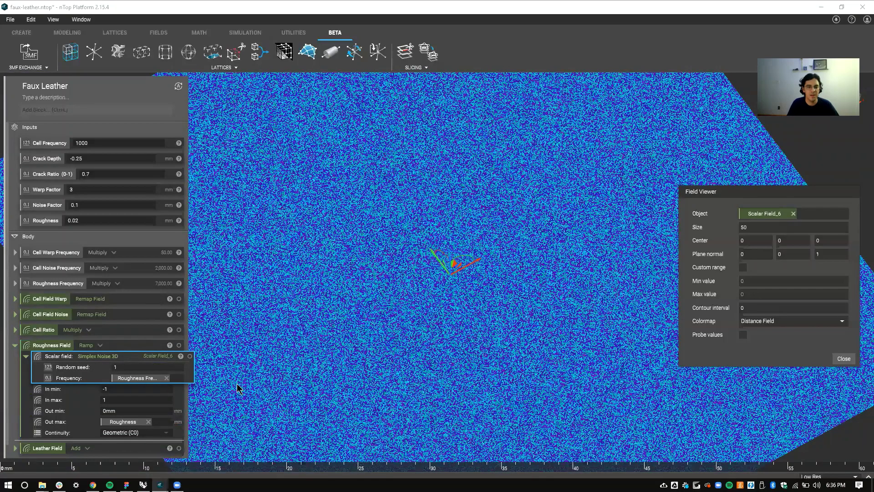
Step: Display the ramped Roughness Field and collapse its block
{"action": "left_click", "coordinate": [139, 346]}
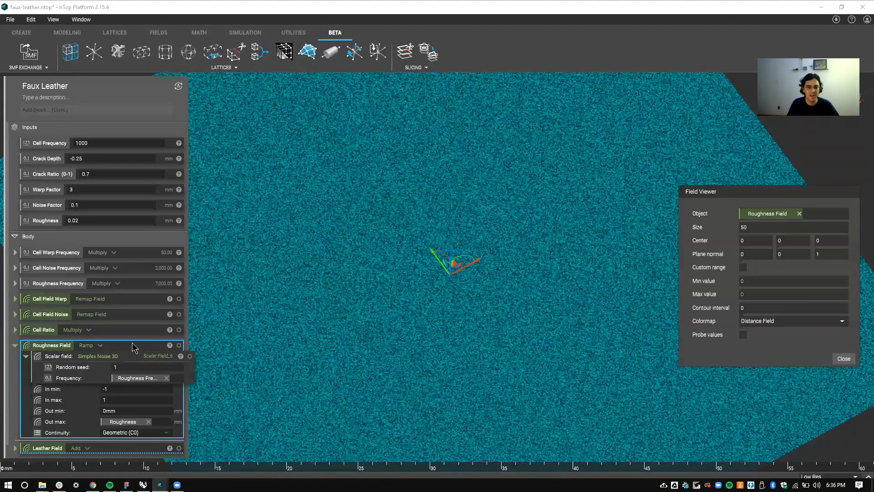
{"action": "left_click", "coordinate": [126, 344]}
{"action": "double_click", "coordinate": [115, 349]}
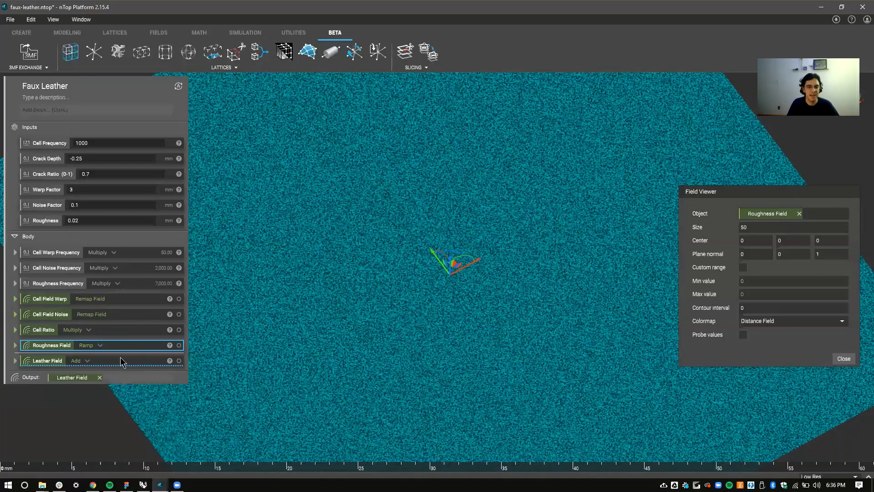
Step: Expand and display Leather Field, switch the Field Viewer colormap to Turbo, and examine the combined cracks and roughness
{"action": "double_click", "coordinate": [121, 361]}
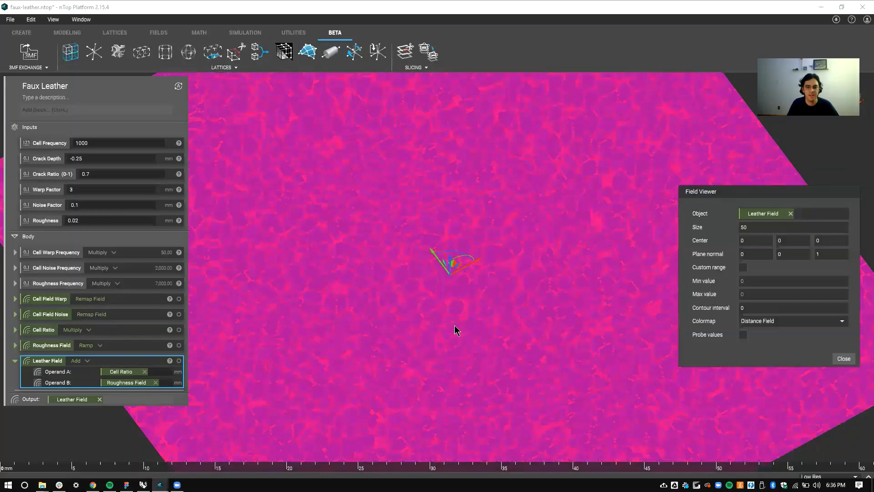
{"action": "scroll", "coordinate": [456, 330], "scroll_direction": "up", "scroll_amount": 5}
{"action": "left_click", "coordinate": [773, 321]}
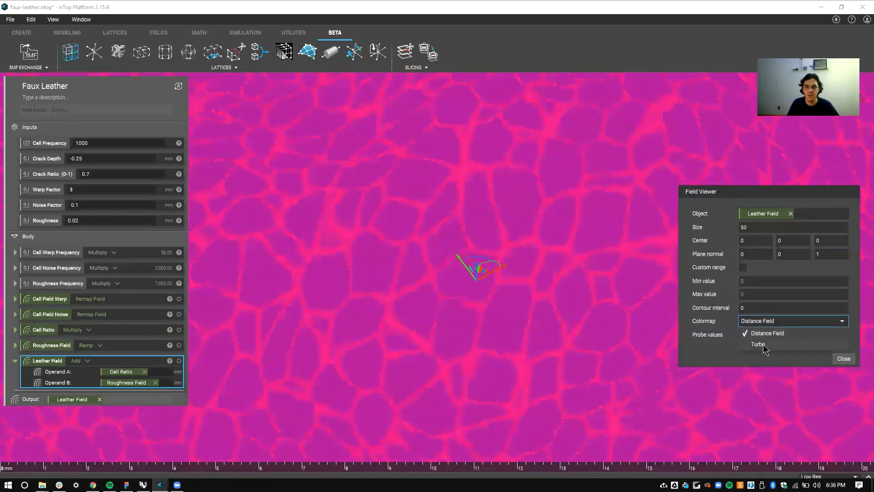
{"action": "left_click", "coordinate": [758, 344]}
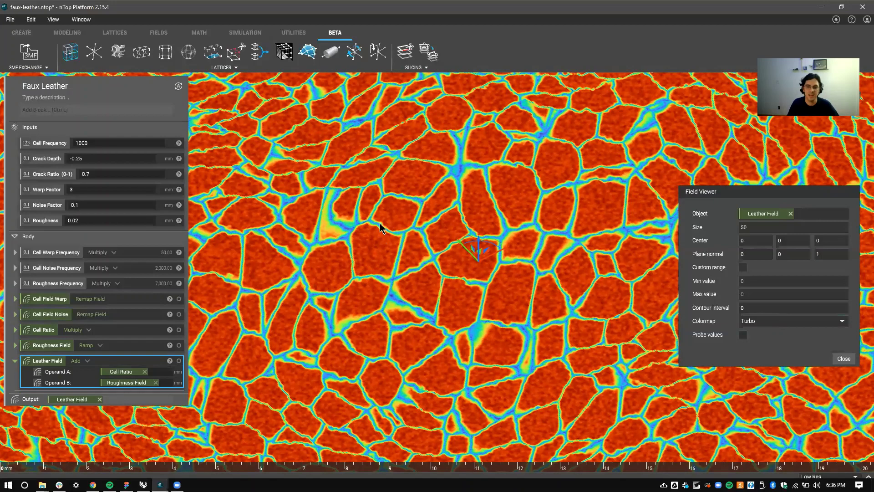
{"action": "scroll", "coordinate": [433, 286], "scroll_direction": "down", "scroll_amount": 3}
{"action": "scroll", "coordinate": [430, 282], "scroll_direction": "down", "scroll_amount": 3}
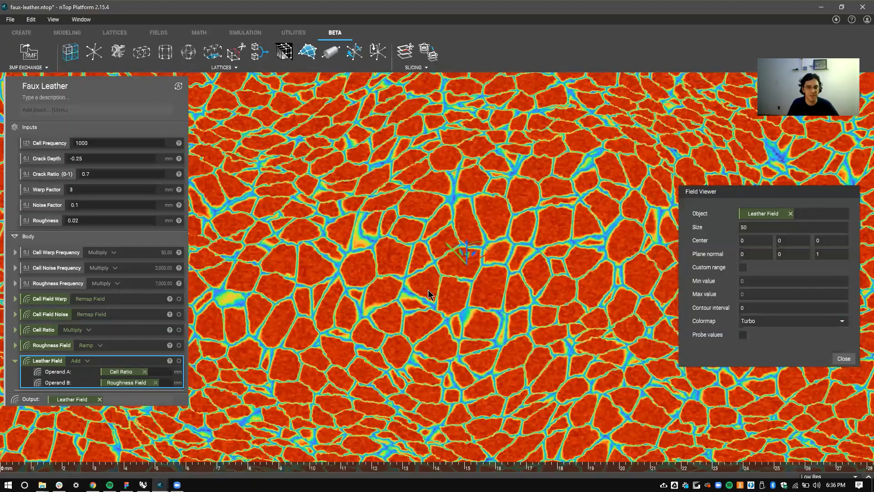
{"action": "scroll", "coordinate": [424, 289], "scroll_direction": "down", "scroll_amount": 5}
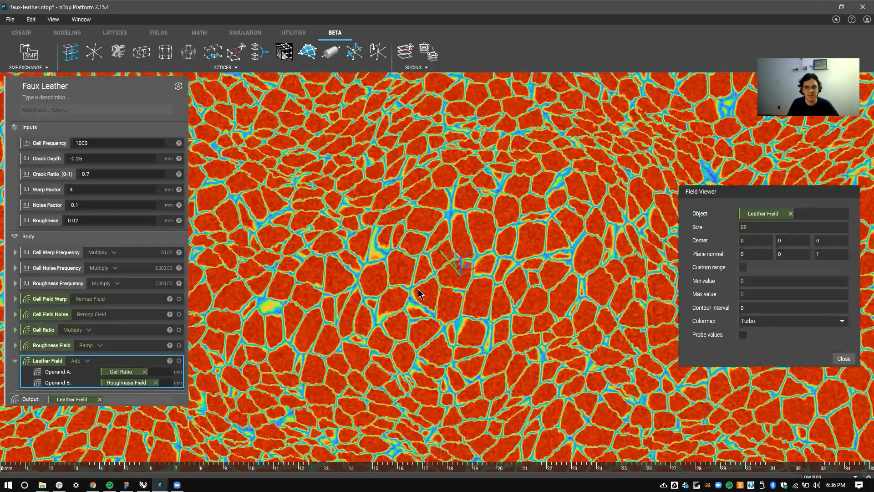
{"action": "scroll", "coordinate": [417, 289], "scroll_direction": "down", "scroll_amount": 4}
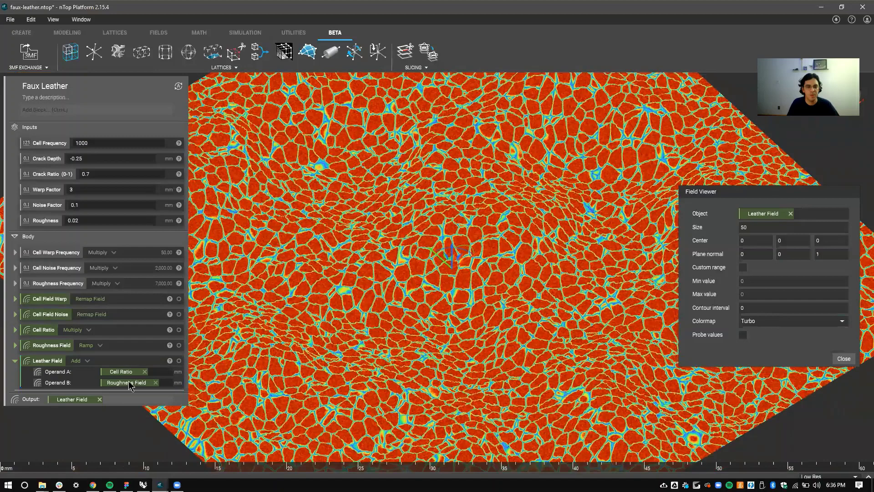
{"action": "left_click", "coordinate": [128, 364]}
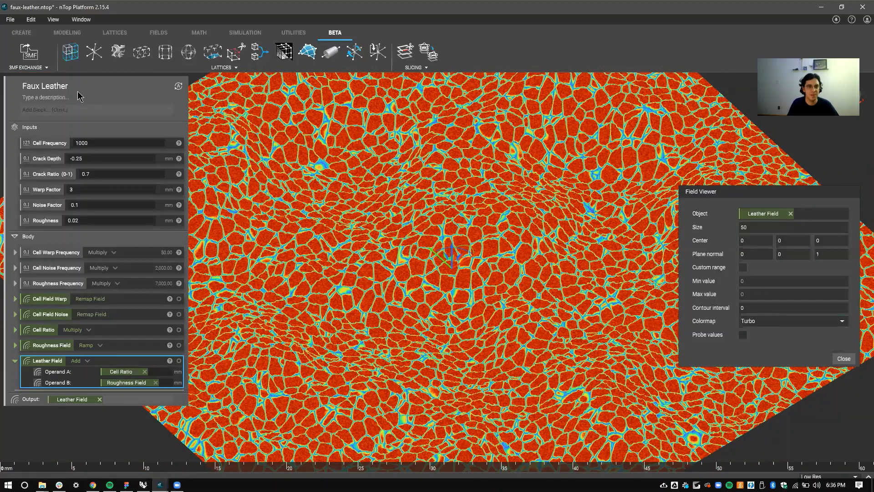
Step: Examine the combined Leather Field from several angles and collapse its block
{"action": "middle_click_drag", "start_coordinate": [467, 292], "coordinate": [456, 292]}
{"action": "right_click_drag", "start_coordinate": [458, 296], "coordinate": [448, 278]}
{"action": "right_click_drag", "start_coordinate": [417, 364], "coordinate": [402, 364]}
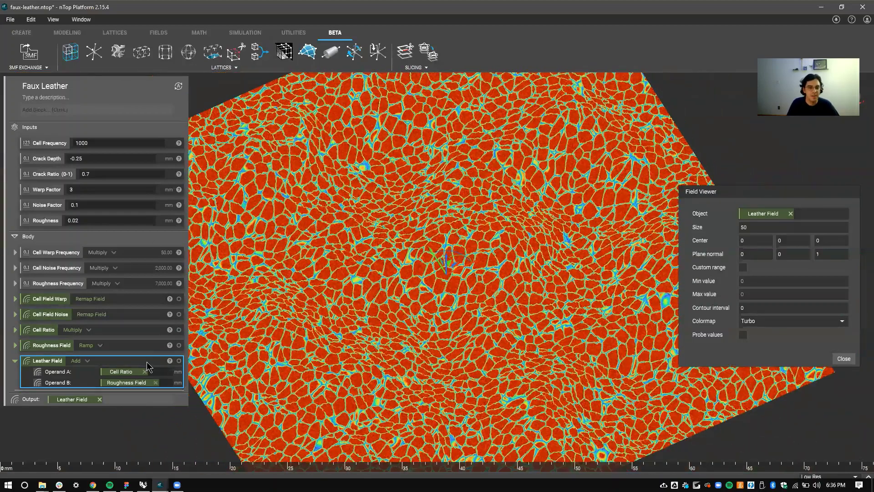
{"action": "double_click", "coordinate": [146, 362]}
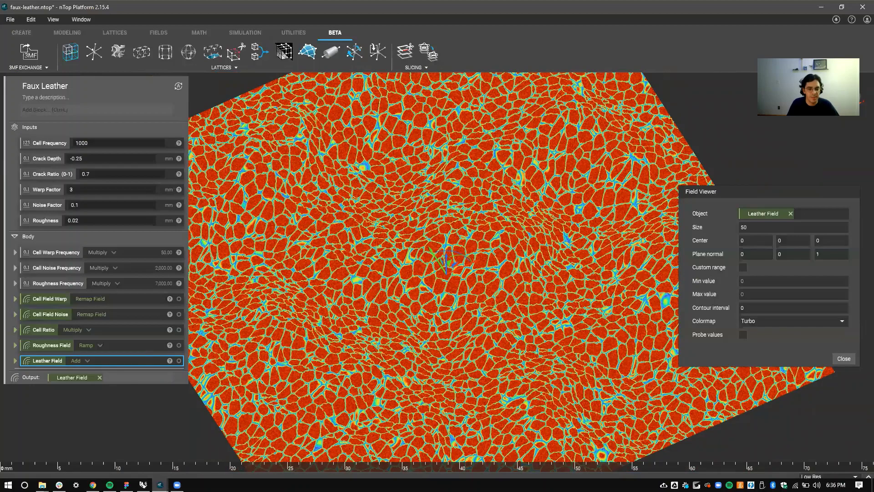
{"action": "left_click", "coordinate": [385, 316]}
{"action": "scroll", "coordinate": [384, 320], "scroll_direction": "down", "scroll_amount": 5}
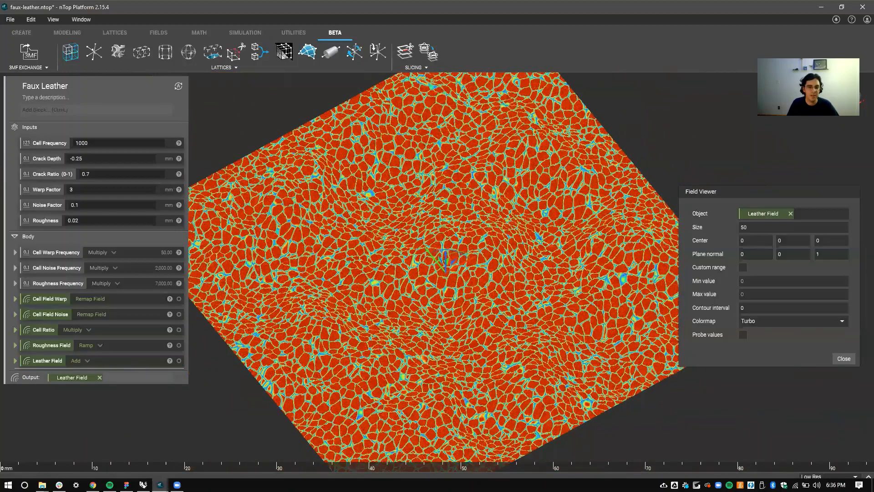
Step: Switch to the faux-marble.ntop file and examine its Marble field up close
{"action": "mouse_move", "coordinate": [160, 485]}
{"action": "left_click", "coordinate": [262, 457]}
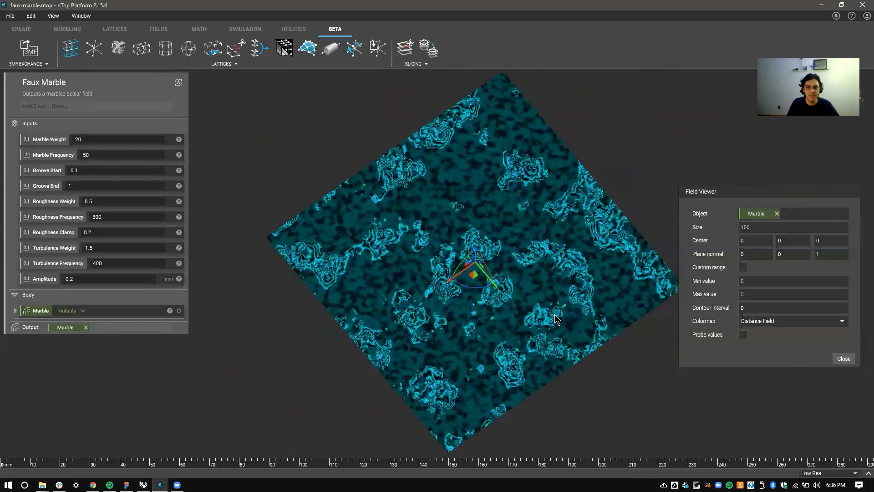
{"action": "scroll", "coordinate": [556, 319], "scroll_direction": "up", "scroll_amount": 5}
{"action": "right_click_drag", "start_coordinate": [570, 353], "coordinate": [472, 304]}
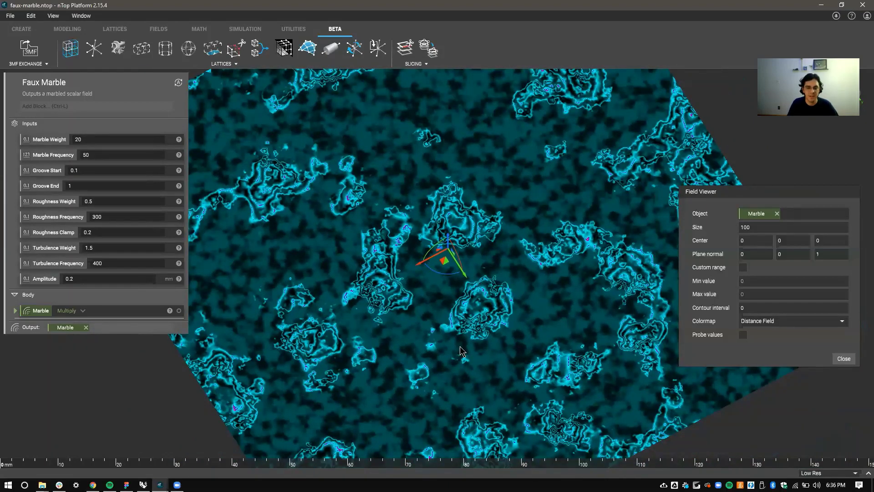
{"action": "scroll", "coordinate": [456, 382], "scroll_direction": "down", "scroll_amount": 2}
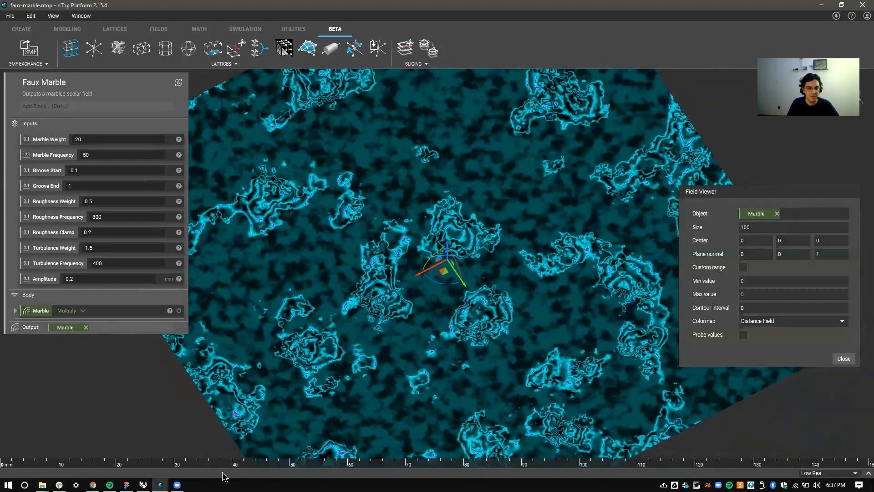
Step: Switch to the faux-wood.ntop file and examine the ring pattern of its Composite field
{"action": "mouse_move", "coordinate": [160, 485]}
{"action": "left_click", "coordinate": [344, 448]}
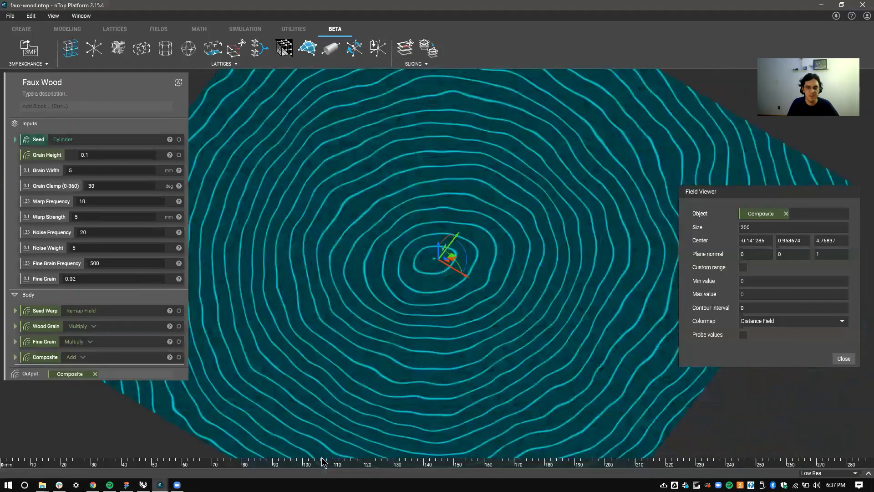
{"action": "right_click_drag", "start_coordinate": [459, 388], "coordinate": [384, 234]}
{"action": "right_click_drag", "start_coordinate": [386, 338], "coordinate": [383, 337]}
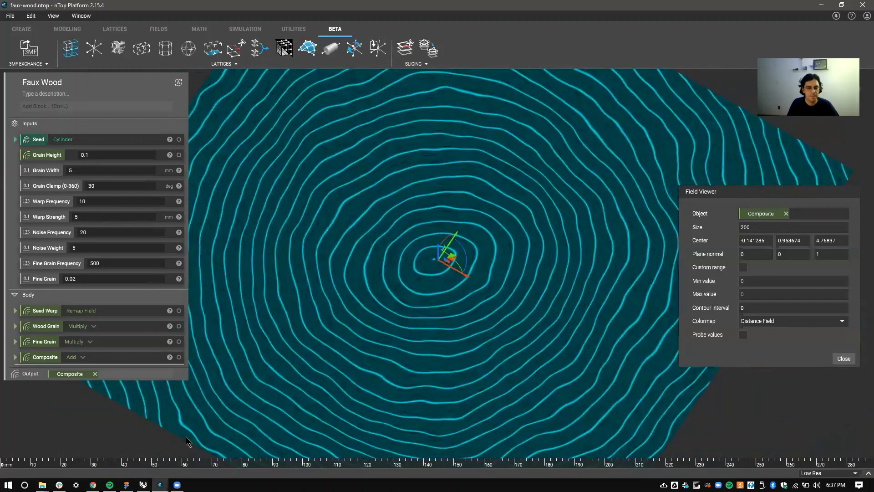
Step: Return to the bottle-texture.ntop file, view its faux leather field, and collapse the Faux Leather block
{"action": "mouse_move", "coordinate": [159, 485]}
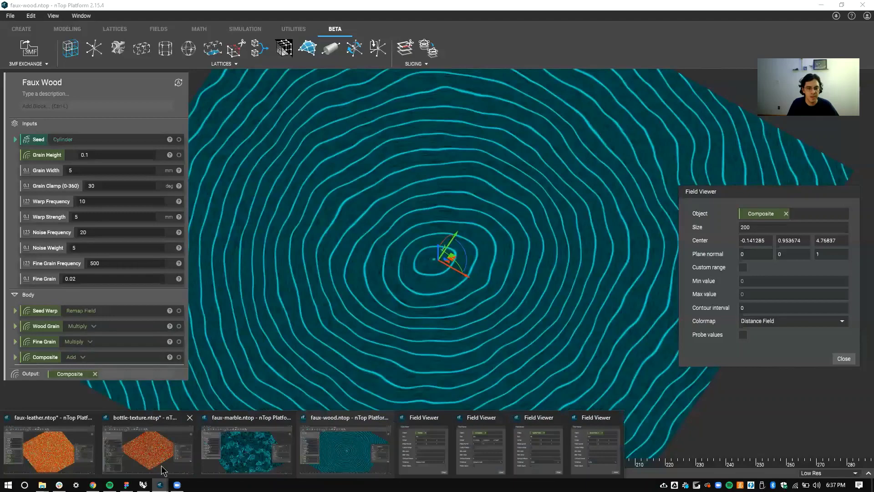
{"action": "mouse_move", "coordinate": [160, 465]}
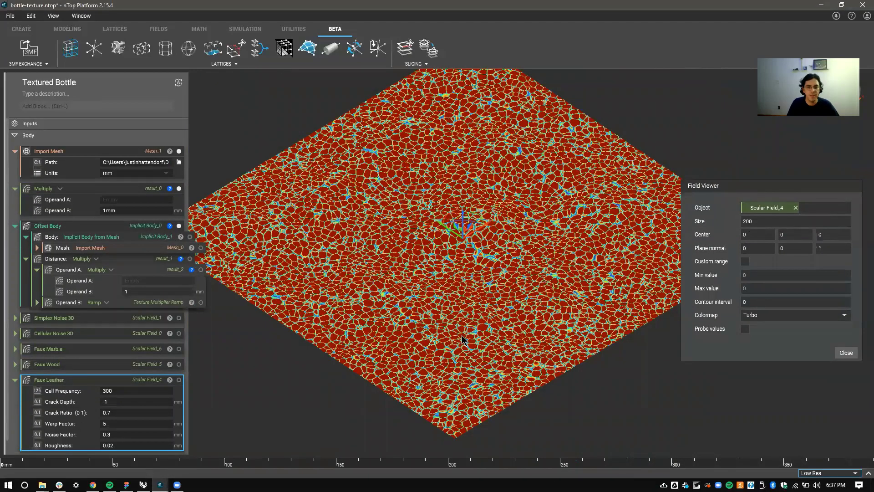
{"action": "right_click_drag", "start_coordinate": [462, 343], "coordinate": [461, 315]}
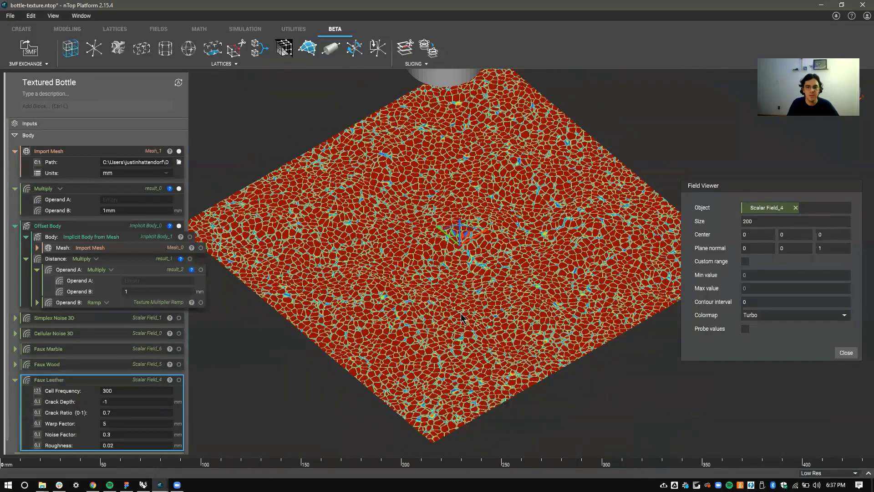
{"action": "scroll", "coordinate": [461, 315], "scroll_direction": "down", "scroll_amount": 3}
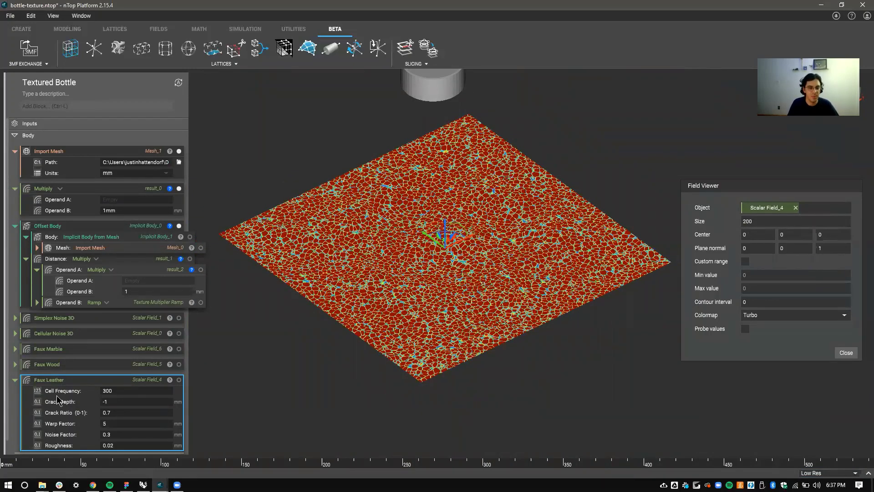
{"action": "double_click", "coordinate": [70, 384]}
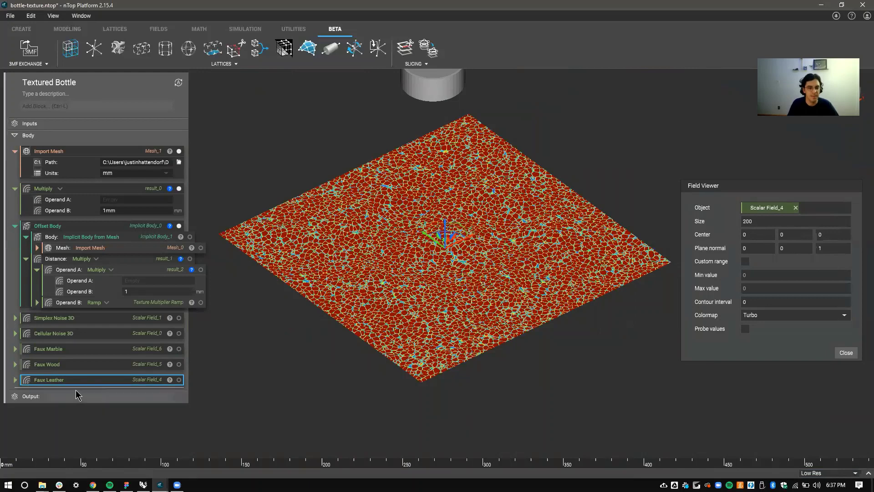
{"action": "left_click", "coordinate": [81, 352]}
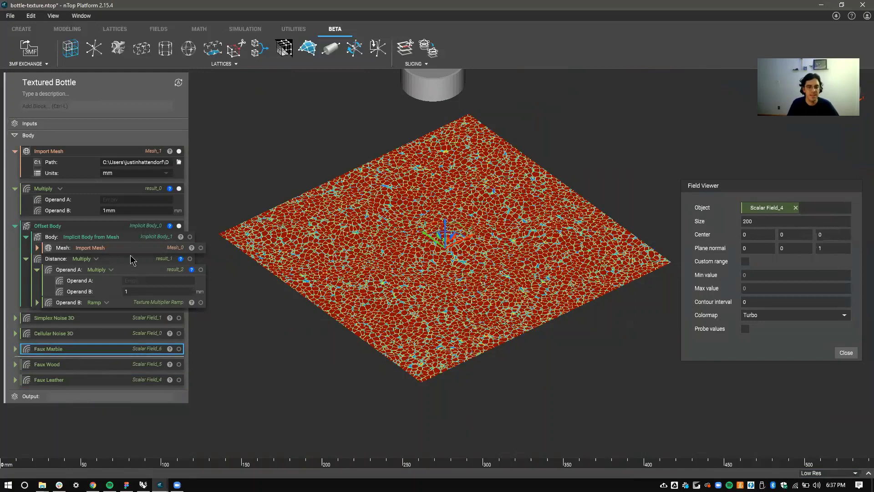
{"action": "left_click", "coordinate": [126, 230]}
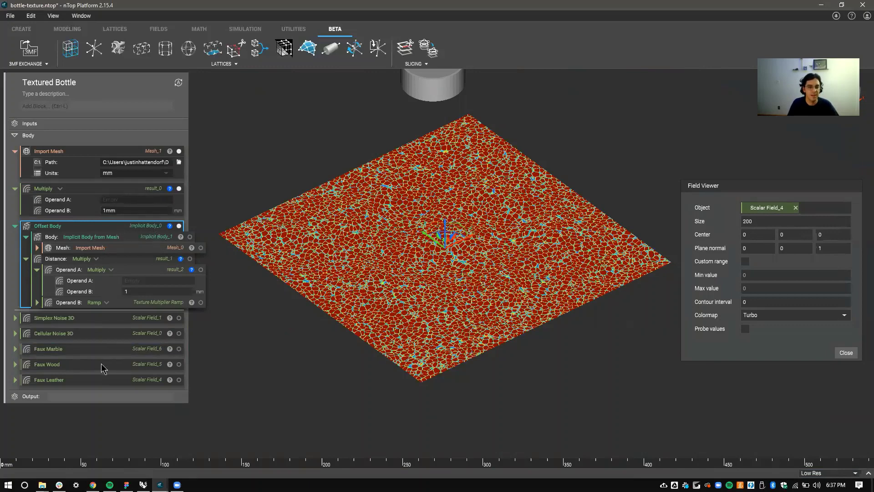
Step: Use Faux Leather directly as Operand A of the Offset Body's distance Multiply, moving the nested Multiply out of it
{"action": "left_click_drag", "start_coordinate": [99, 379], "coordinate": [159, 282]}
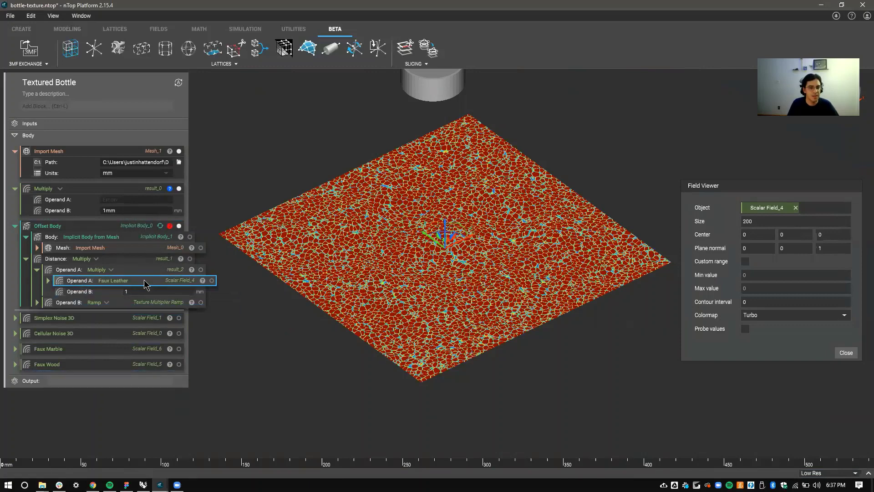
{"action": "left_click", "coordinate": [169, 226]}
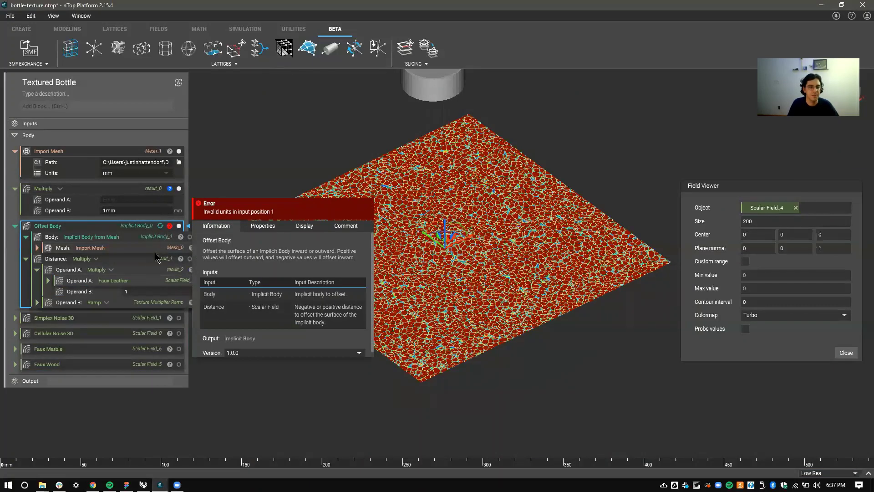
{"action": "left_click", "coordinate": [144, 280]}
{"action": "left_click", "coordinate": [144, 272]}
{"action": "left_click_drag", "start_coordinate": [143, 272], "coordinate": [119, 235]}
{"action": "left_click_drag", "start_coordinate": [151, 279], "coordinate": [168, 310]}
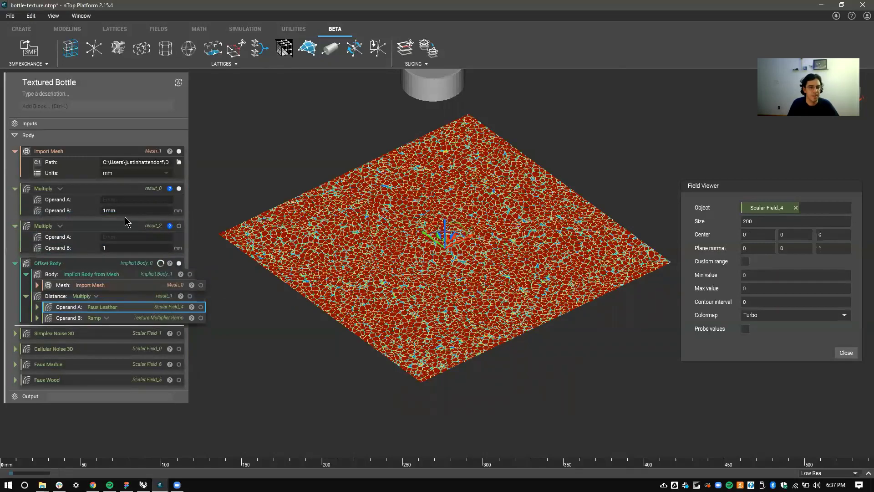
Step: Delete the two leftover Multiply blocks above the Offset Body
{"action": "left_click", "coordinate": [116, 227]}
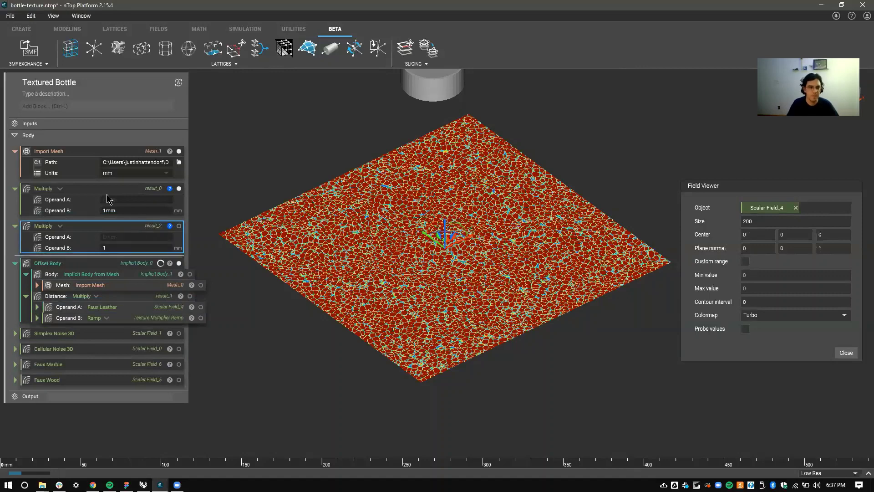
{"action": "key", "text": "Delete"}
{"action": "left_click", "coordinate": [106, 189]}
{"action": "key", "text": "Delete"}
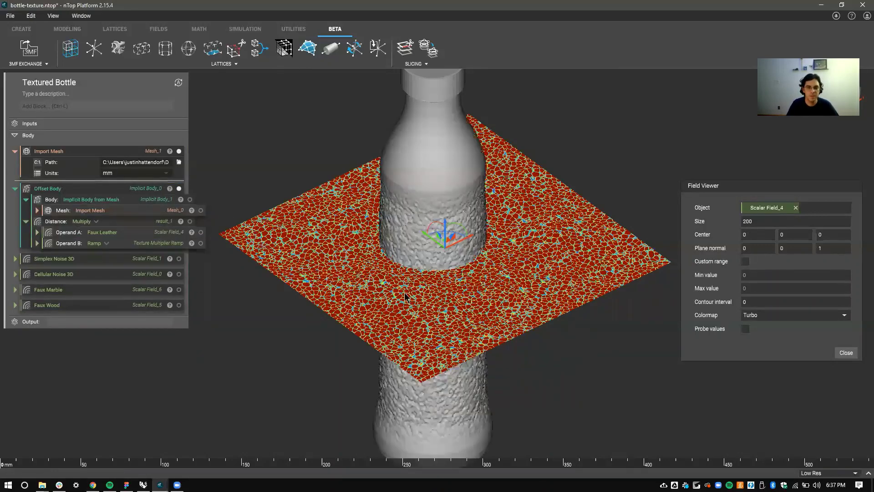
Step: Examine the leather texture on the offset bottle from different distances and angles
{"action": "right_click_drag", "start_coordinate": [377, 313], "coordinate": [437, 319]}
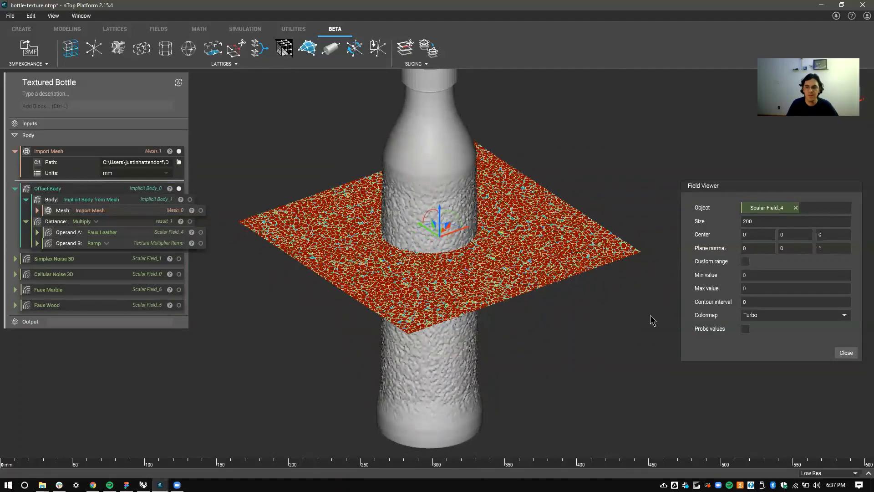
{"action": "left_click", "coordinate": [465, 364]}
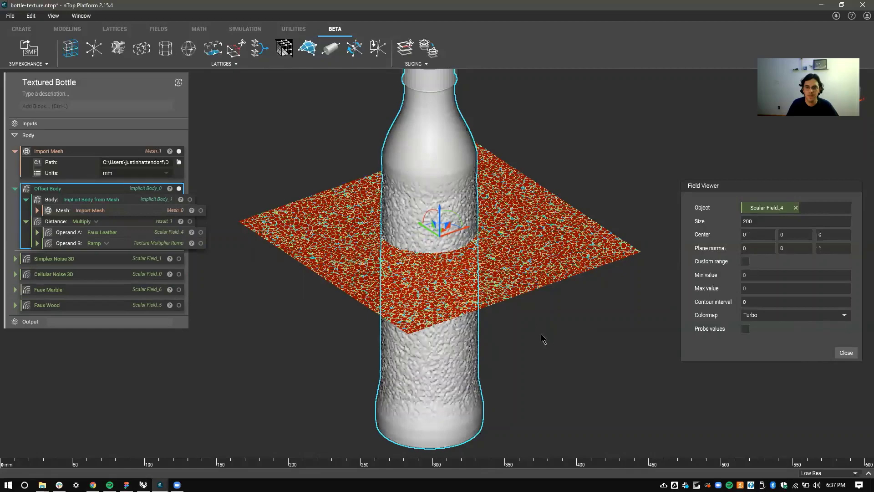
{"action": "scroll", "coordinate": [464, 354], "scroll_direction": "up", "scroll_amount": 2}
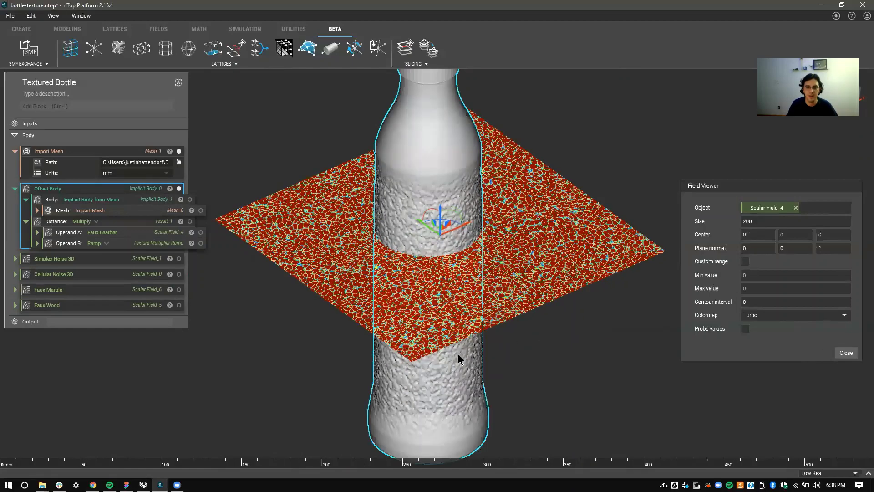
{"action": "scroll", "coordinate": [457, 350], "scroll_direction": "down", "scroll_amount": 2}
{"action": "scroll", "coordinate": [450, 342], "scroll_direction": "down", "scroll_amount": 1}
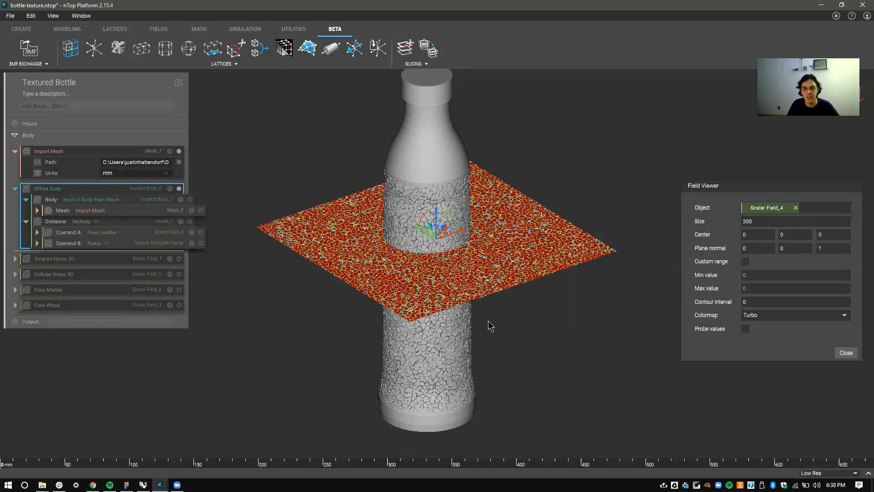
{"action": "right_click_drag", "start_coordinate": [488, 320], "coordinate": [491, 335]}
Step: Expand the Ramp in the Offset Body's distance and set its Out max to 2
{"action": "left_click", "coordinate": [103, 243]}
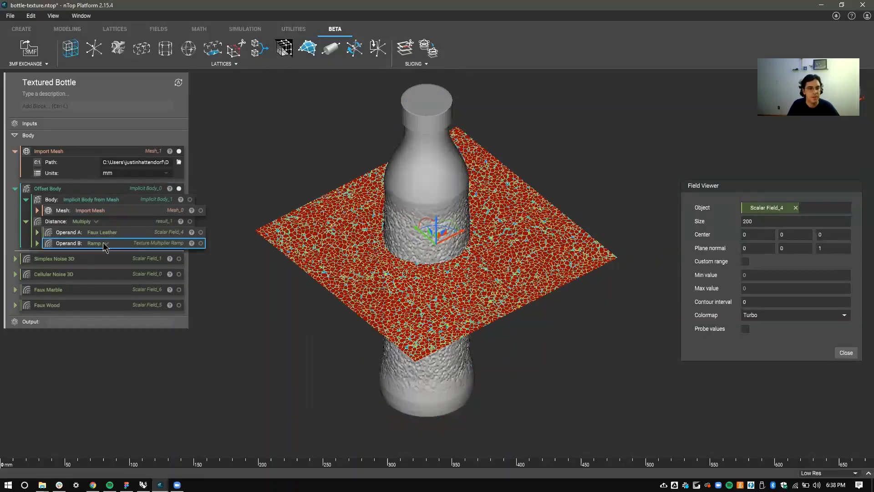
{"action": "double_click", "coordinate": [104, 243]}
{"action": "left_click", "coordinate": [147, 298]}
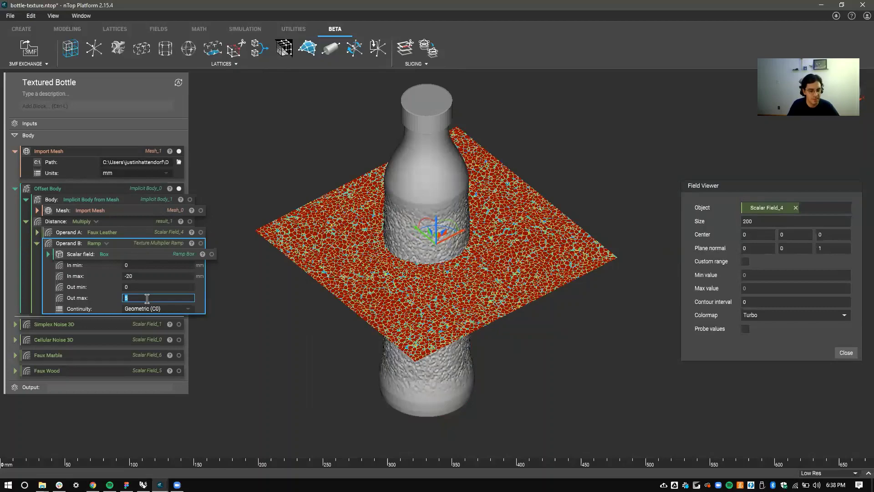
{"action": "type", "text": "2"}
{"action": "key", "text": "Return"}
Step: Inspect the bottle's surface up close where the leather texture fades in below the neck
{"action": "left_click", "coordinate": [448, 357]}
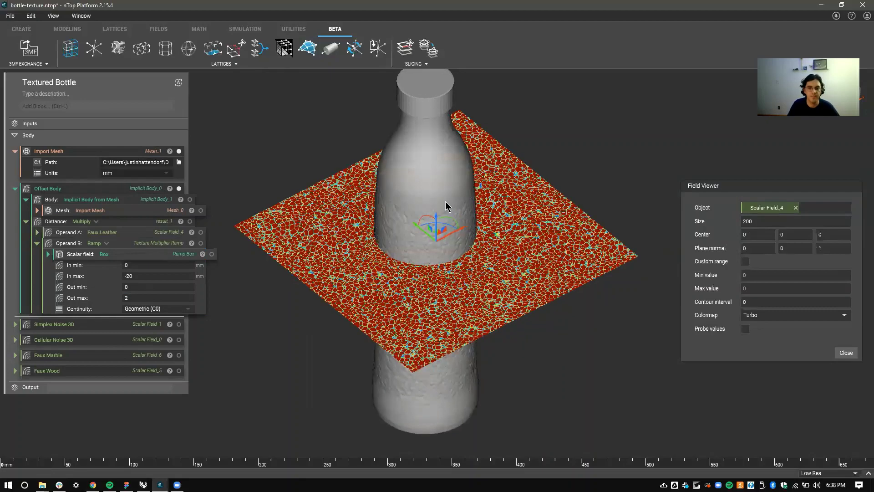
{"action": "scroll", "coordinate": [445, 202], "scroll_direction": "up", "scroll_amount": 5}
{"action": "middle_click_drag", "start_coordinate": [418, 170], "coordinate": [423, 246]}
{"action": "right_click_drag", "start_coordinate": [423, 246], "coordinate": [375, 199]}
{"action": "scroll", "coordinate": [415, 260], "scroll_direction": "up", "scroll_amount": 1}
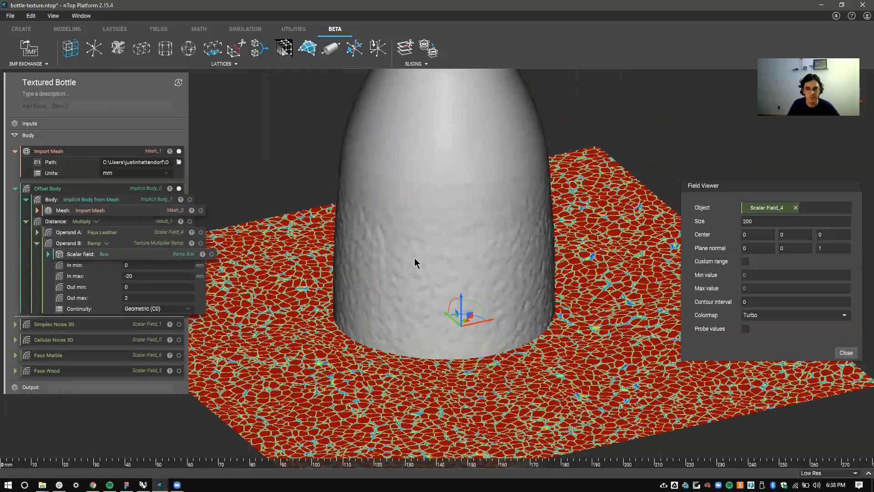
{"action": "left_click", "coordinate": [411, 240]}
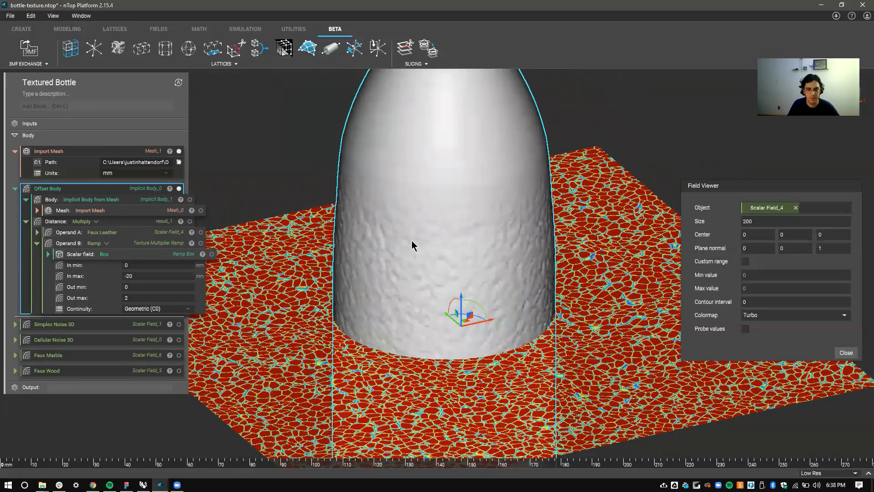
{"action": "key", "text": "h"}
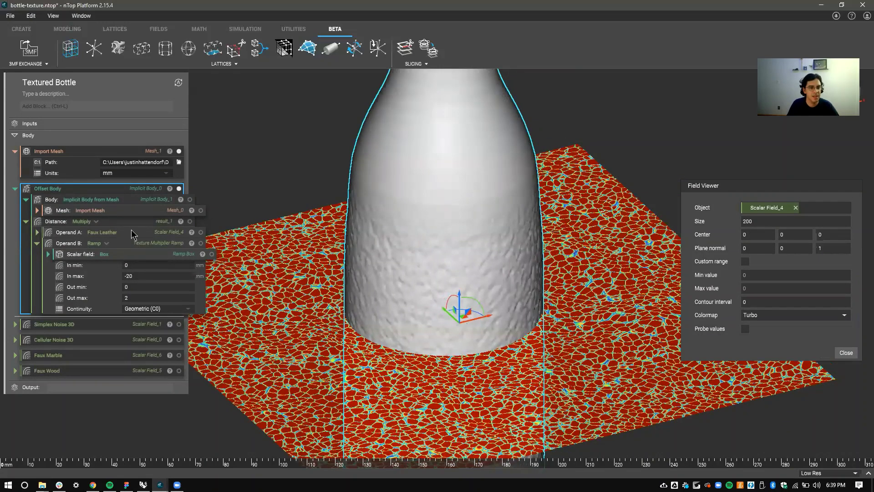
Step: Take Faux Leather out of the Offset Body's distance, and display the Faux Marble field together with the untextured Implicit Body from Mesh
{"action": "left_click_drag", "start_coordinate": [129, 234], "coordinate": [118, 371]}
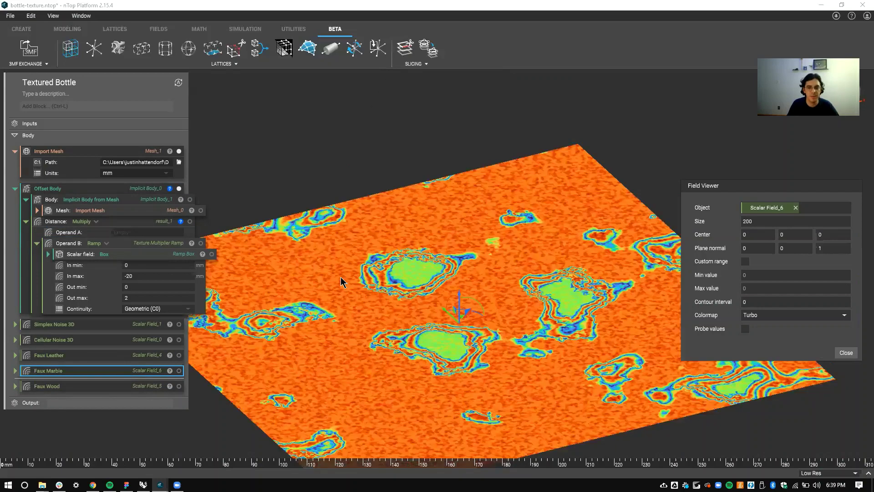
{"action": "scroll", "coordinate": [345, 300], "scroll_direction": "up", "scroll_amount": 2}
{"action": "scroll", "coordinate": [345, 291], "scroll_direction": "down", "scroll_amount": 2}
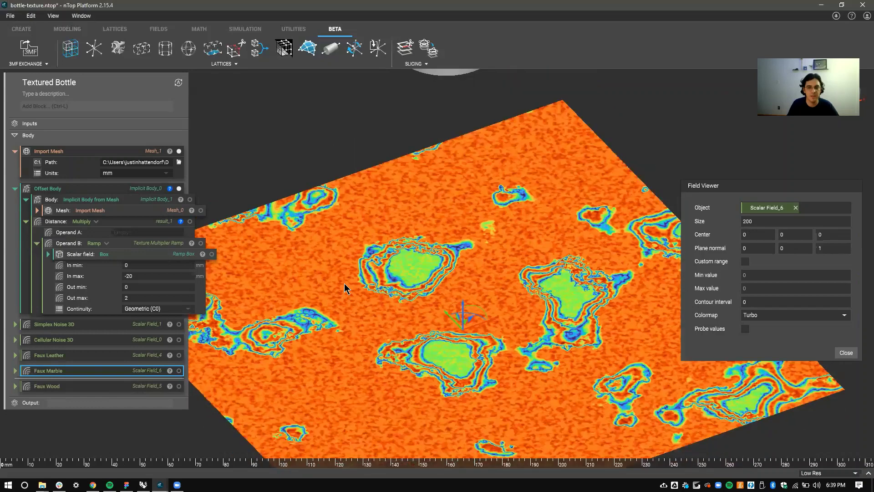
{"action": "scroll", "coordinate": [354, 299], "scroll_direction": "down", "scroll_amount": 1}
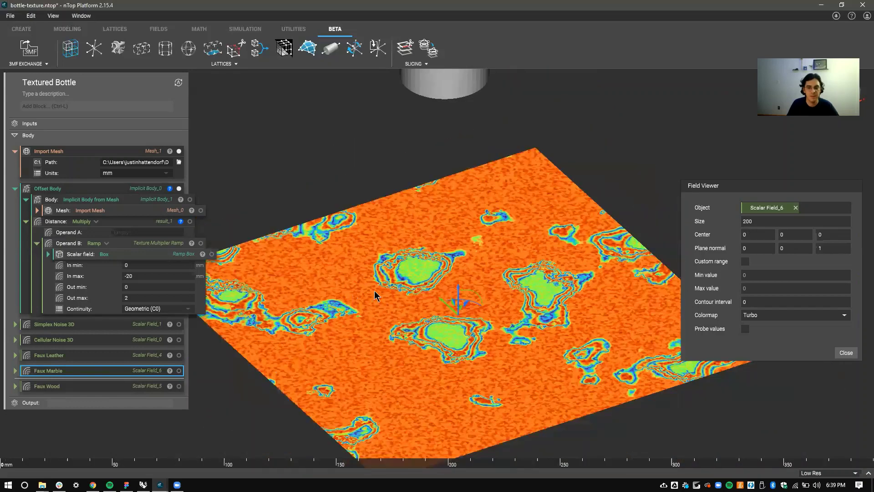
{"action": "scroll", "coordinate": [432, 332], "scroll_direction": "down", "scroll_amount": 1}
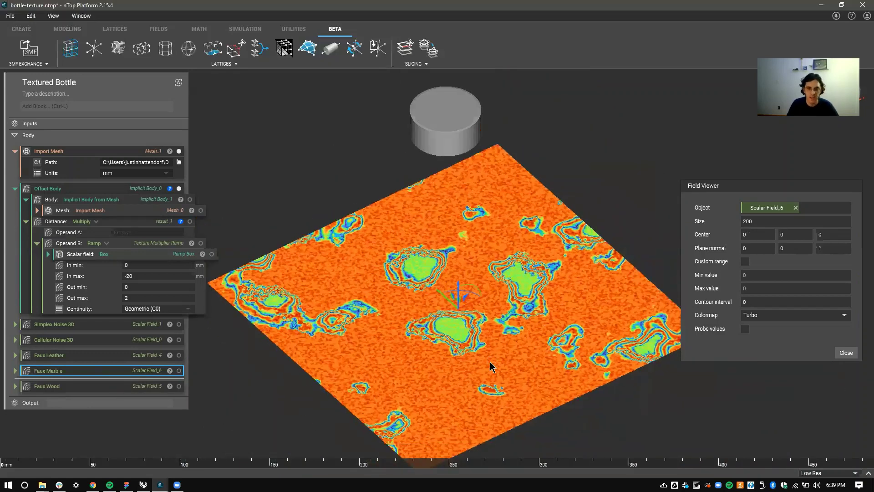
{"action": "scroll", "coordinate": [476, 354], "scroll_direction": "up", "scroll_amount": 1}
{"action": "left_click", "coordinate": [190, 199]}
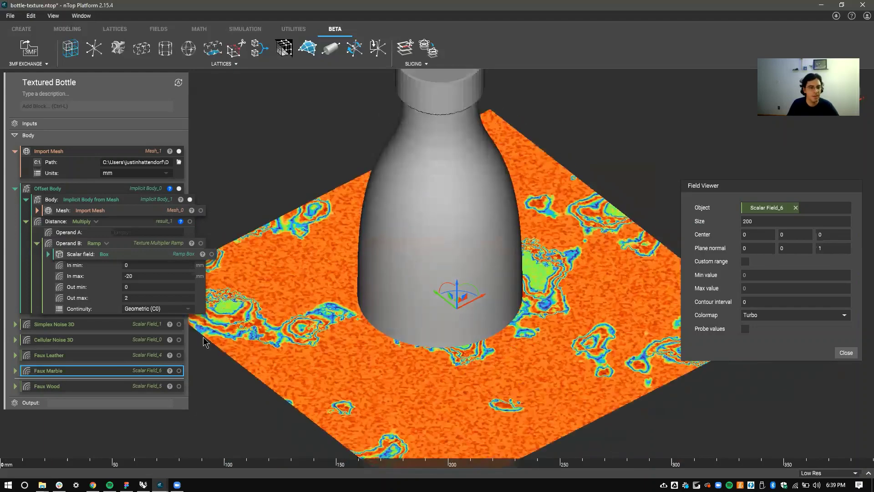
Step: Use Faux Marble as Operand A of the Offset Body's distance and check the marble texture on the bottle
{"action": "left_click_drag", "start_coordinate": [118, 374], "coordinate": [151, 236]}
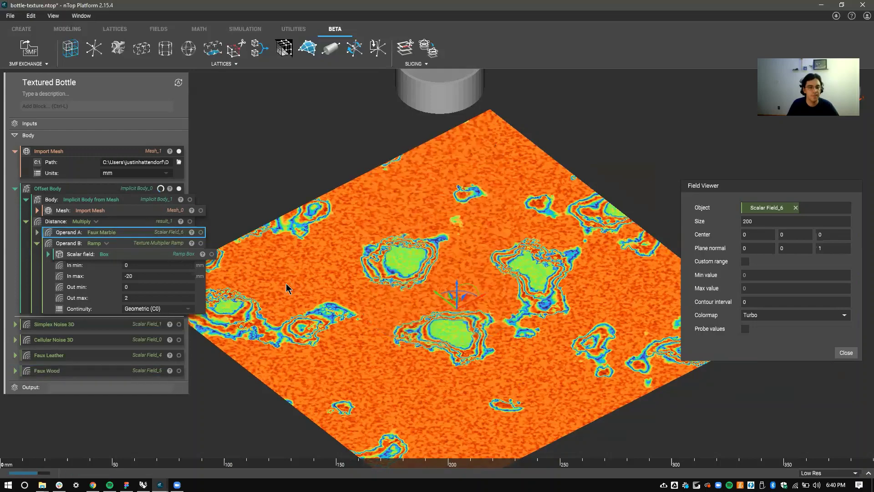
{"action": "scroll", "coordinate": [410, 309], "scroll_direction": "down", "scroll_amount": 5}
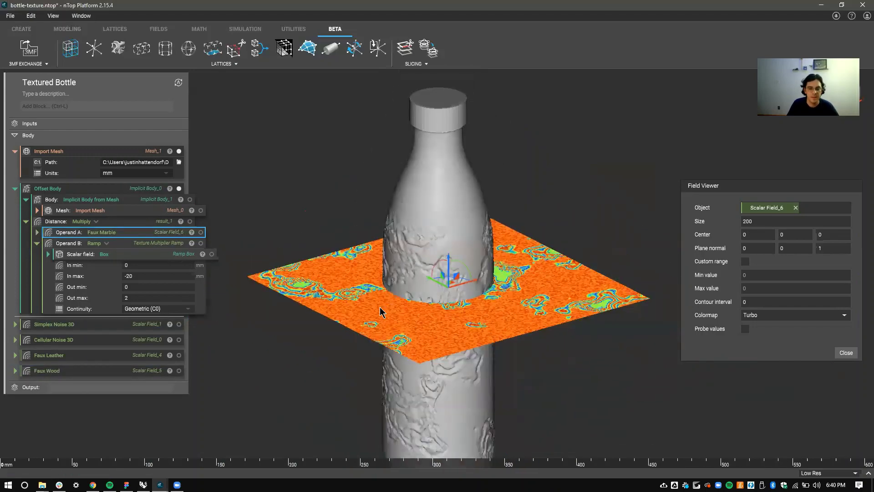
{"action": "right_click_drag", "start_coordinate": [400, 303], "coordinate": [477, 345]}
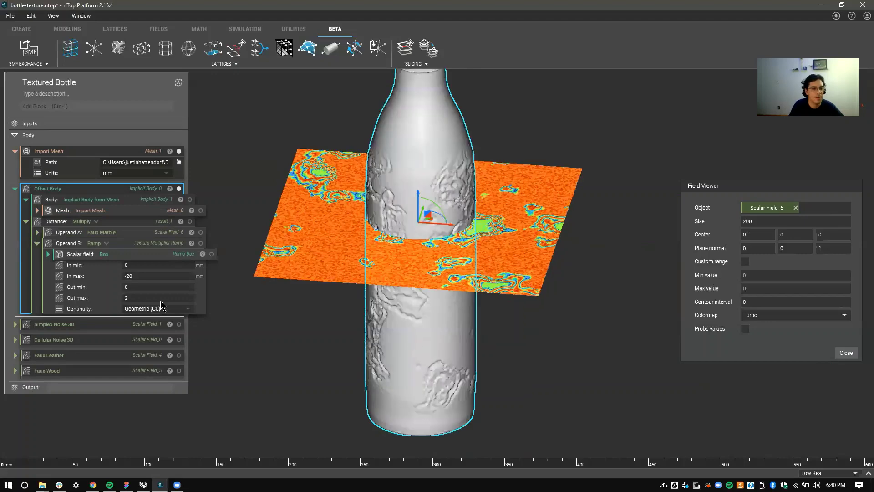
Step: Replace Faux Marble with Faux Wood as Operand A of the Offset Body's distance
{"action": "mouse_move", "coordinate": [129, 235]}
{"action": "left_mouse_down"}
{"action": "mouse_move", "coordinate": [121, 357]}
{"action": "mouse_move", "coordinate": [84, 384]}
{"action": "mouse_move", "coordinate": [134, 299]}
{"action": "mouse_move", "coordinate": [131, 233]}
{"action": "left_mouse_up"}
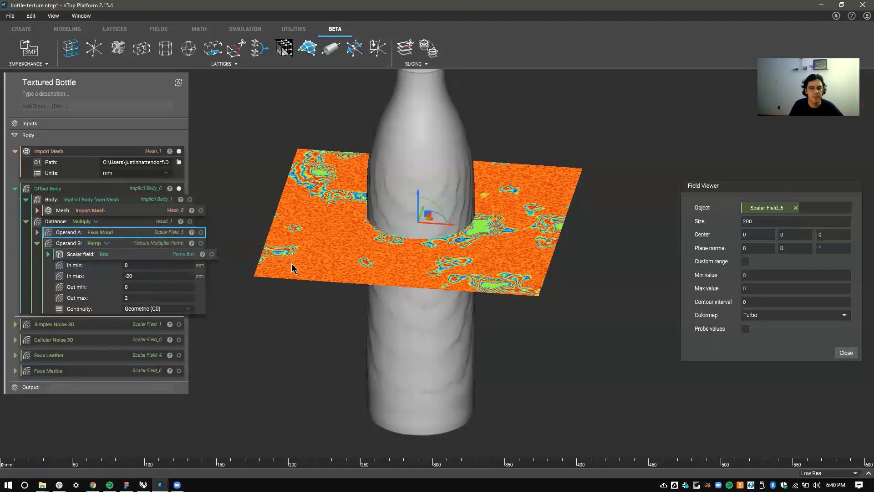
{"action": "right_click_drag", "start_coordinate": [426, 323], "coordinate": [459, 322]}
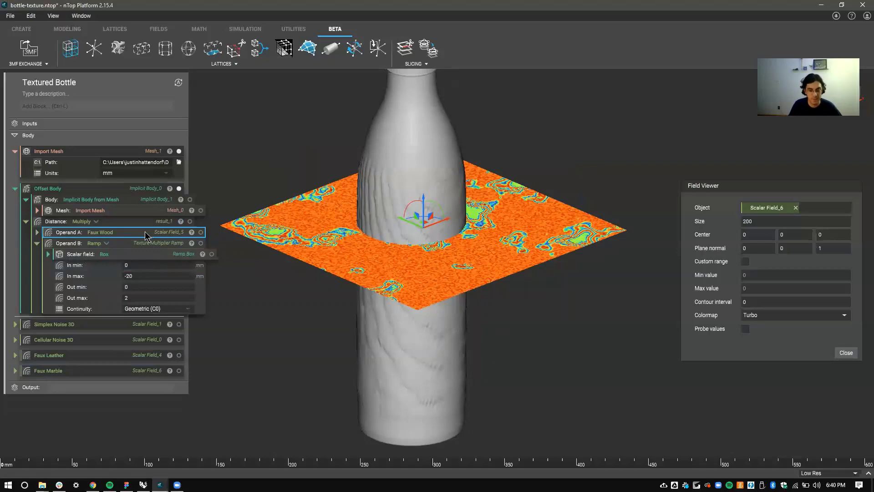
Step: Inspect the Faux Wood field on the section plane through the bottle, and close the Field Viewer
{"action": "key", "text": "f"}
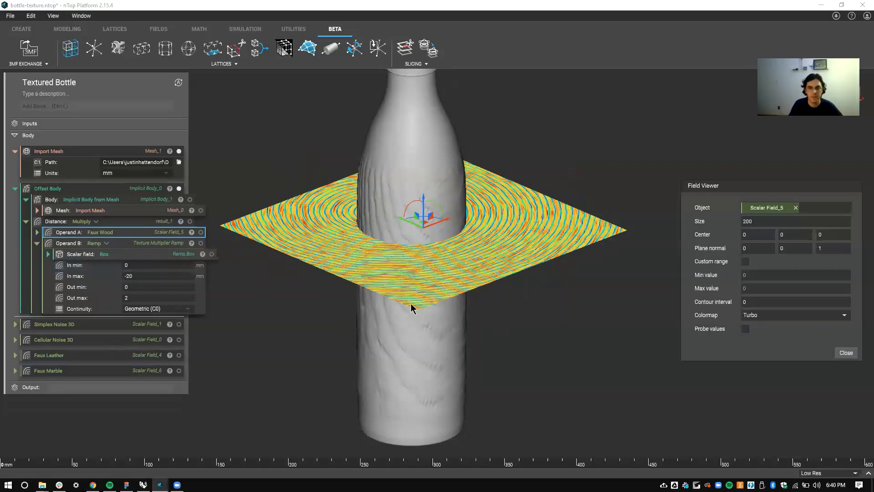
{"action": "right_click_drag", "start_coordinate": [352, 279], "coordinate": [357, 209]}
{"action": "mouse_move", "coordinate": [436, 356]}
{"action": "right_mouse_down"}
{"action": "mouse_move", "coordinate": [446, 337]}
{"action": "mouse_move", "coordinate": [436, 344]}
{"action": "right_mouse_up"}
{"action": "left_click", "coordinate": [846, 353]}
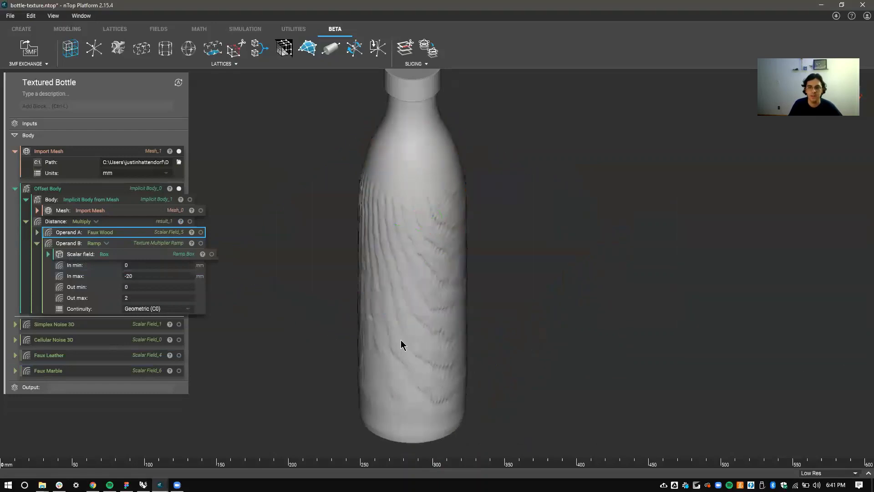
Step: Render the wood-textured Offset Body in finer detail to examine its grain
{"action": "left_click", "coordinate": [414, 328]}
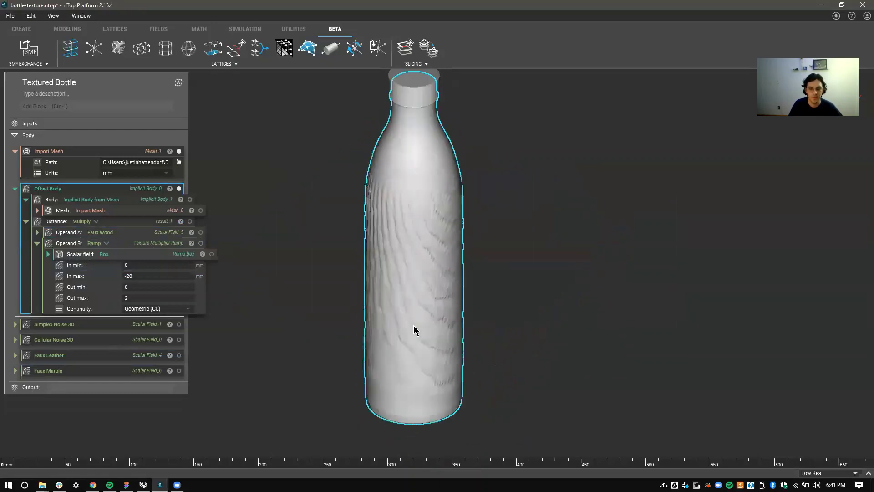
{"action": "key", "text": "h"}
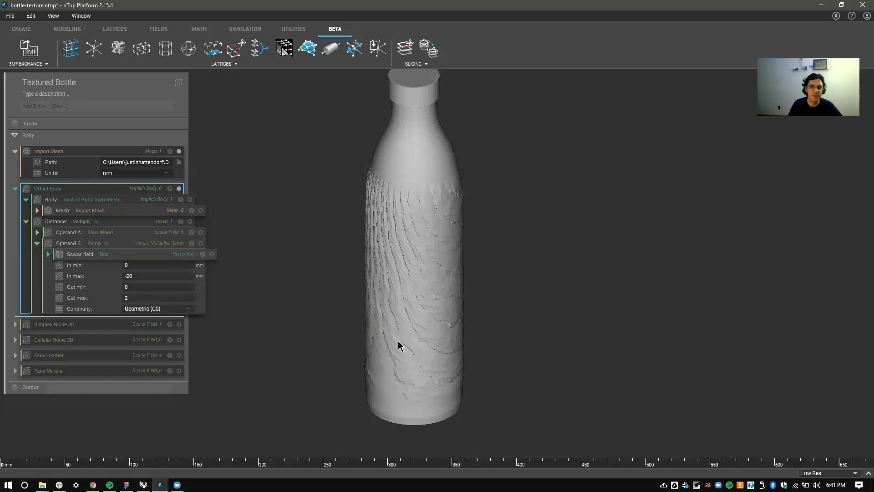
{"action": "left_click", "coordinate": [336, 301]}
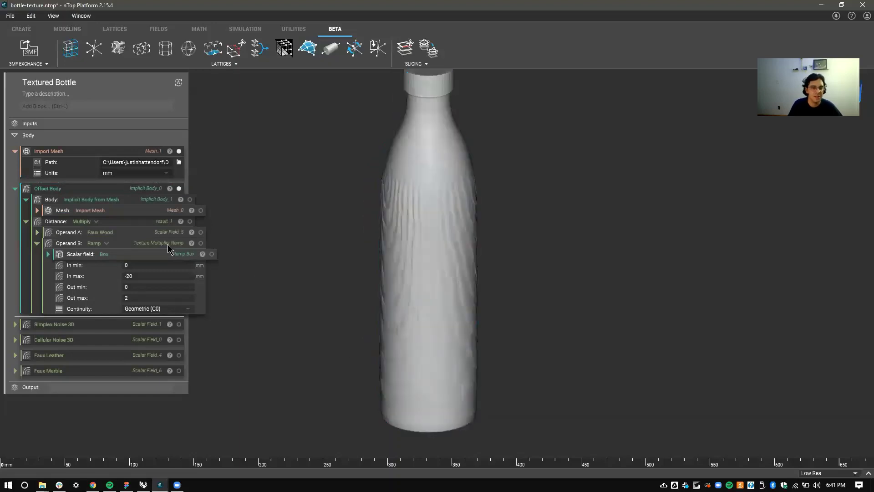
Step: Take Faux Wood out of the Offset Body's distance and use Faux Marble as Operand A instead
{"action": "left_click_drag", "start_coordinate": [132, 231], "coordinate": [122, 336]}
{"action": "left_click", "coordinate": [228, 355]}
{"action": "left_click_drag", "start_coordinate": [101, 371], "coordinate": [127, 234]}
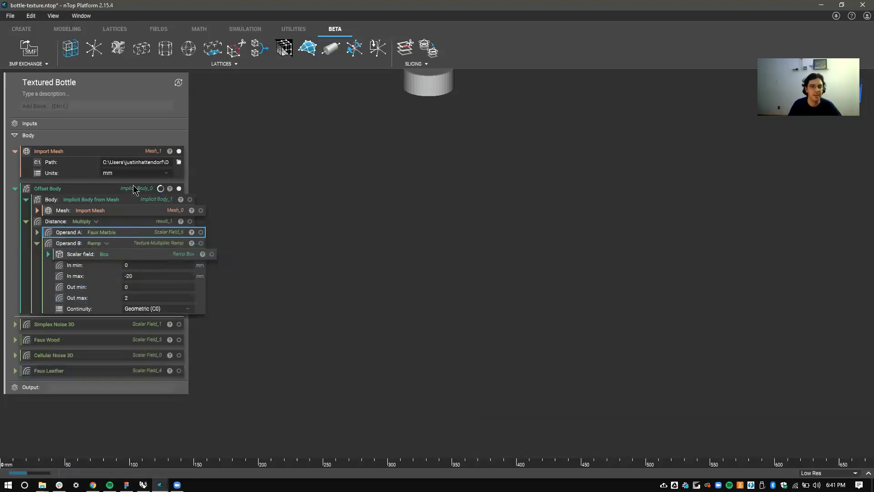
{"action": "scroll", "coordinate": [400, 296], "scroll_direction": "down", "scroll_amount": 1}
{"action": "right_click_drag", "start_coordinate": [382, 301], "coordinate": [470, 320]}
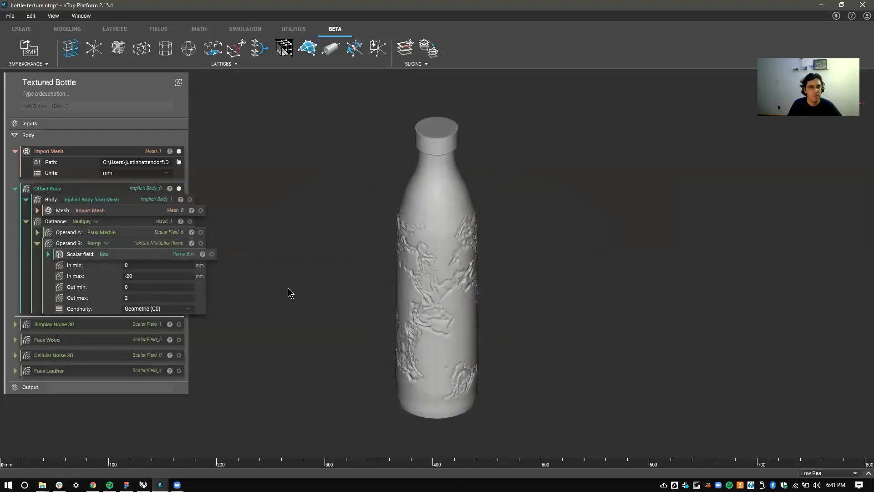
Step: Collapse the Ramp block's settings and examine the marble texture from several angles around the bottle
{"action": "double_click", "coordinate": [159, 242]}
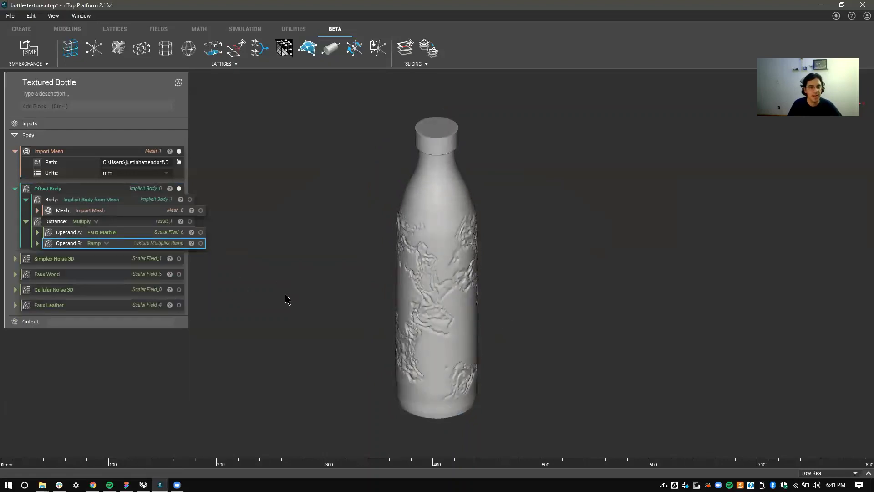
{"action": "scroll", "coordinate": [456, 360], "scroll_direction": "up", "scroll_amount": 2}
{"action": "left_click", "coordinate": [456, 359]}
{"action": "middle_click_drag", "start_coordinate": [517, 372], "coordinate": [516, 359]}
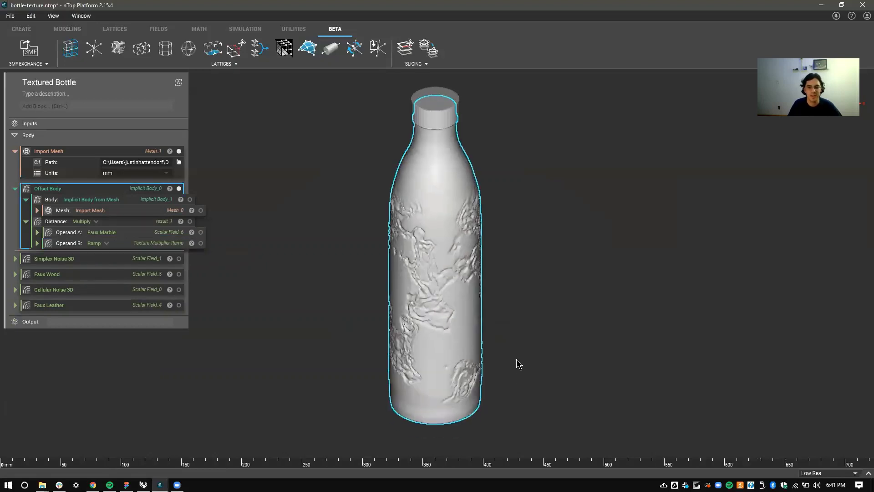
{"action": "left_click", "coordinate": [517, 359]}
{"action": "right_click_drag", "start_coordinate": [552, 349], "coordinate": [528, 328]}
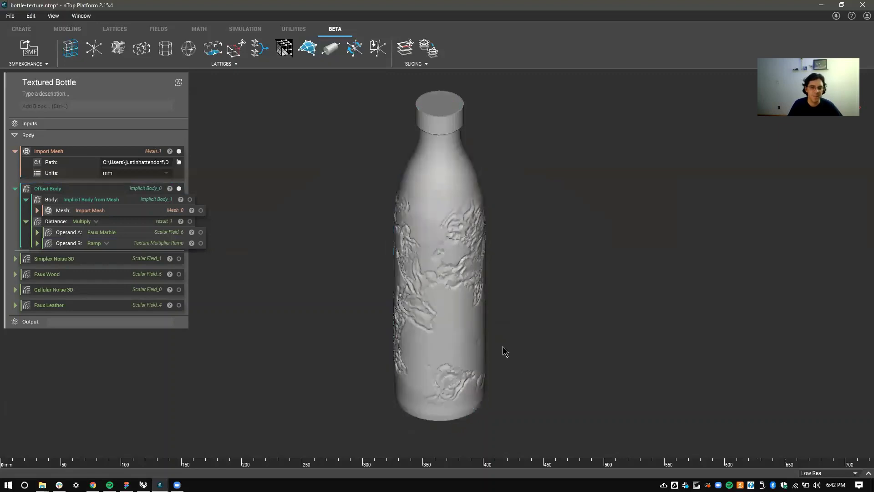
{"action": "right_click_drag", "start_coordinate": [498, 341], "coordinate": [539, 333]}
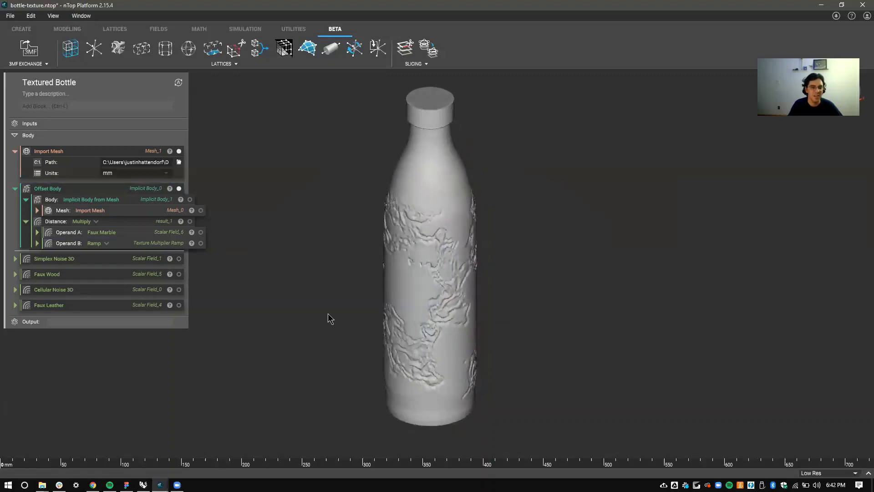
Step: Expand the Faux Marble block to review its weight, frequency, groove and turbulence inputs, and collapse it
{"action": "left_click", "coordinate": [151, 234]}
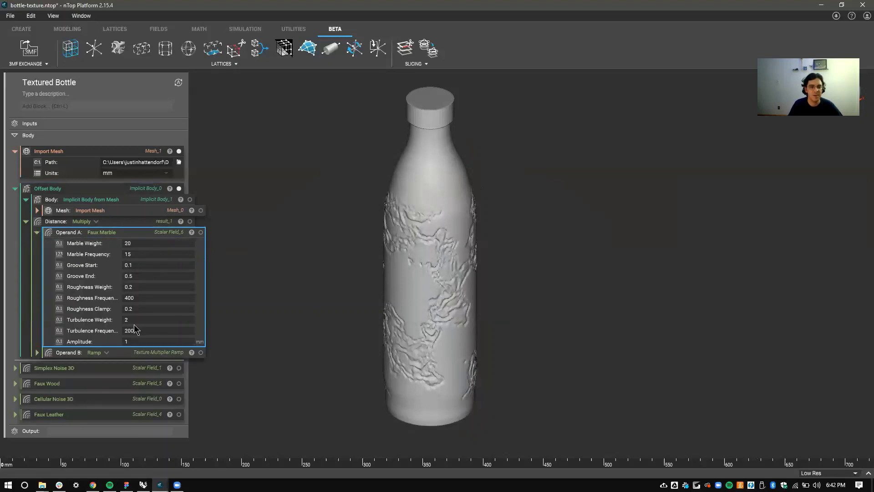
{"action": "left_click", "coordinate": [331, 297]}
{"action": "left_click", "coordinate": [458, 256]}
{"action": "left_click", "coordinate": [512, 331]}
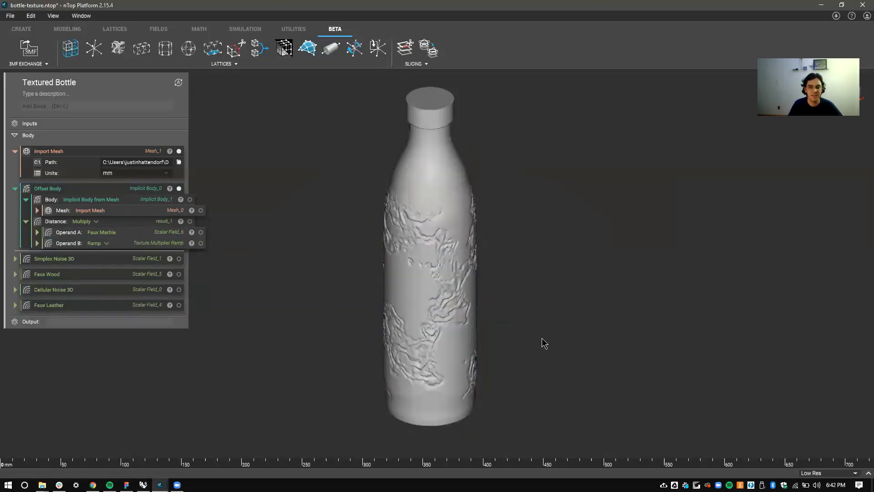
{"action": "mouse_move", "coordinate": [536, 331]}
{"action": "right_mouse_down"}
{"action": "mouse_move", "coordinate": [501, 352]}
{"action": "mouse_move", "coordinate": [536, 330]}
{"action": "mouse_move", "coordinate": [524, 328]}
{"action": "right_mouse_up"}
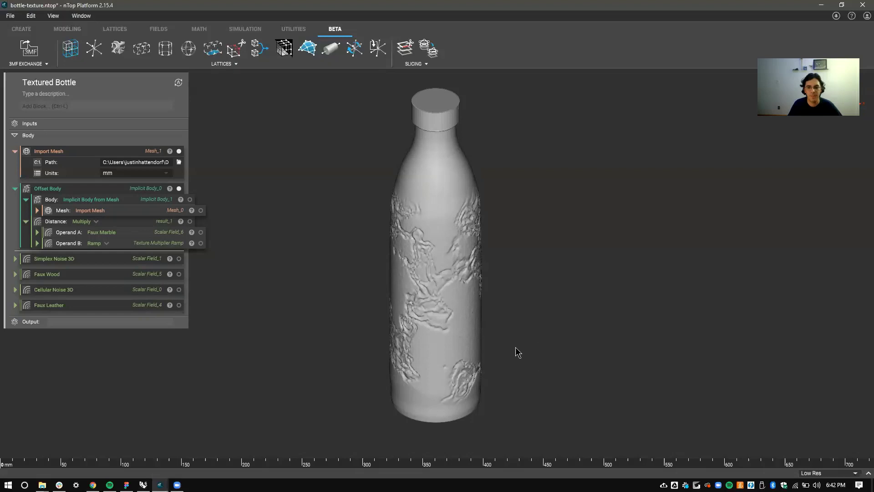
{"action": "right_click_drag", "start_coordinate": [516, 348], "coordinate": [475, 349]}
{"action": "left_click", "coordinate": [475, 348]}
{"action": "left_click", "coordinate": [544, 364]}
{"action": "left_click_drag", "start_coordinate": [527, 351], "coordinate": [527, 354]}
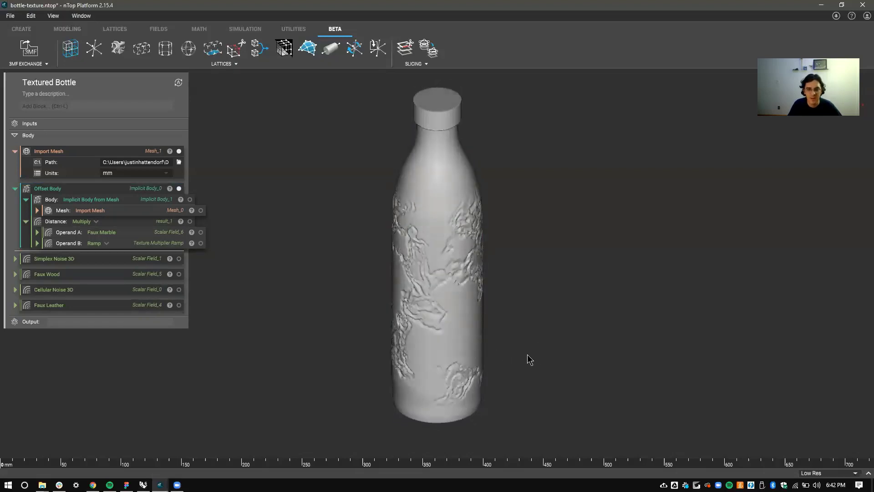
{"action": "left_click", "coordinate": [159, 232]}
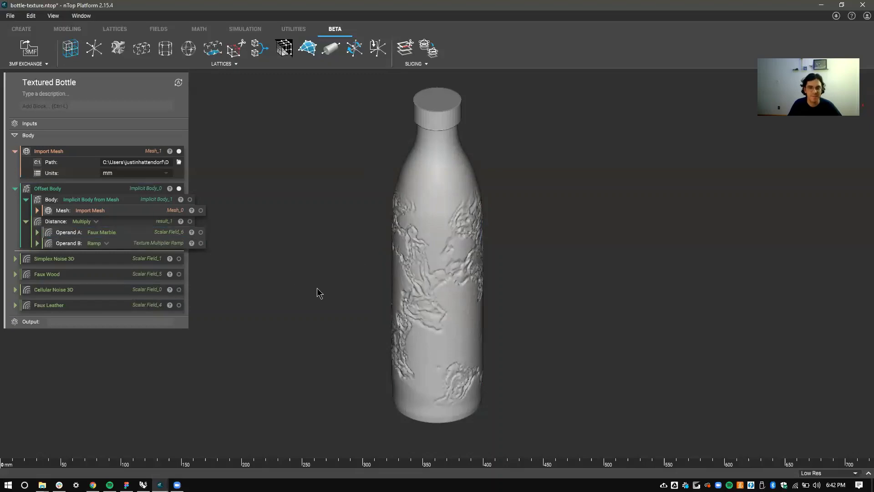